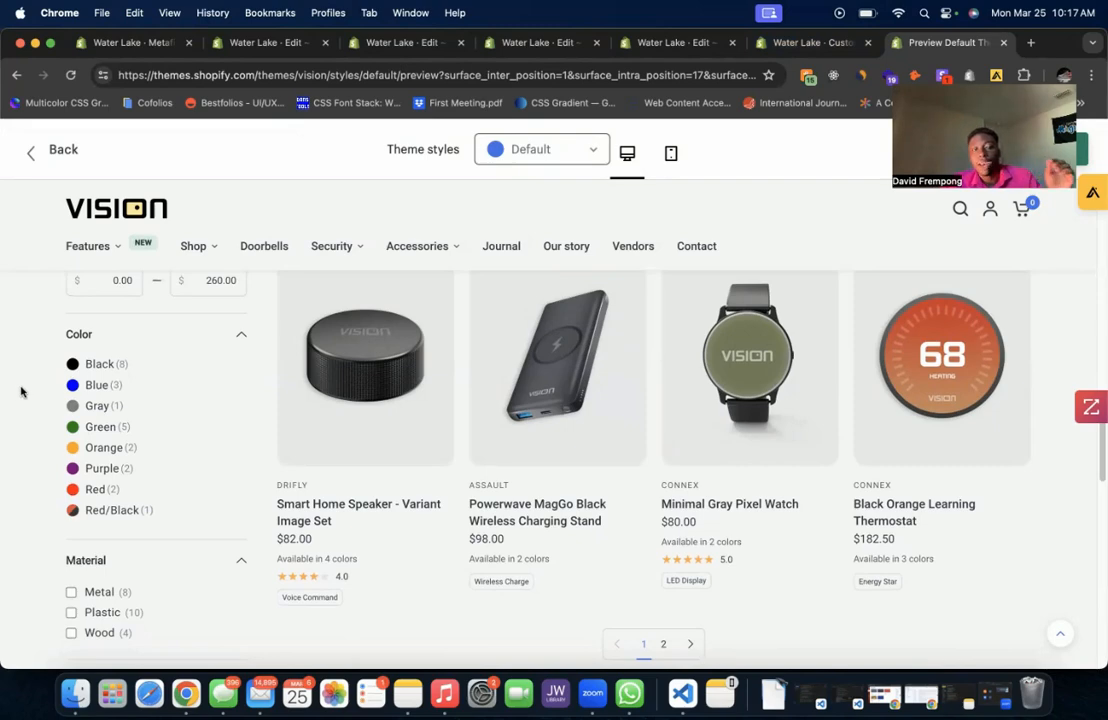
- Examine the color and material filters beside the products in the Vision theme preview
scroll(88, 390, "down", 3)
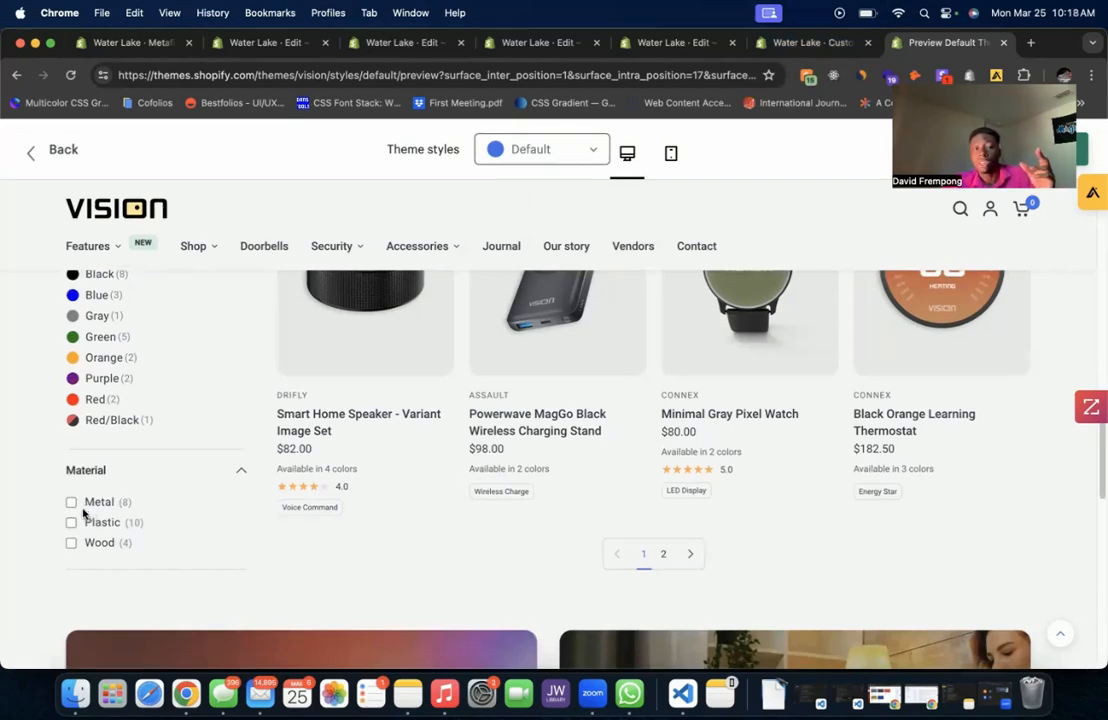
scroll(90, 470, "up", 1)
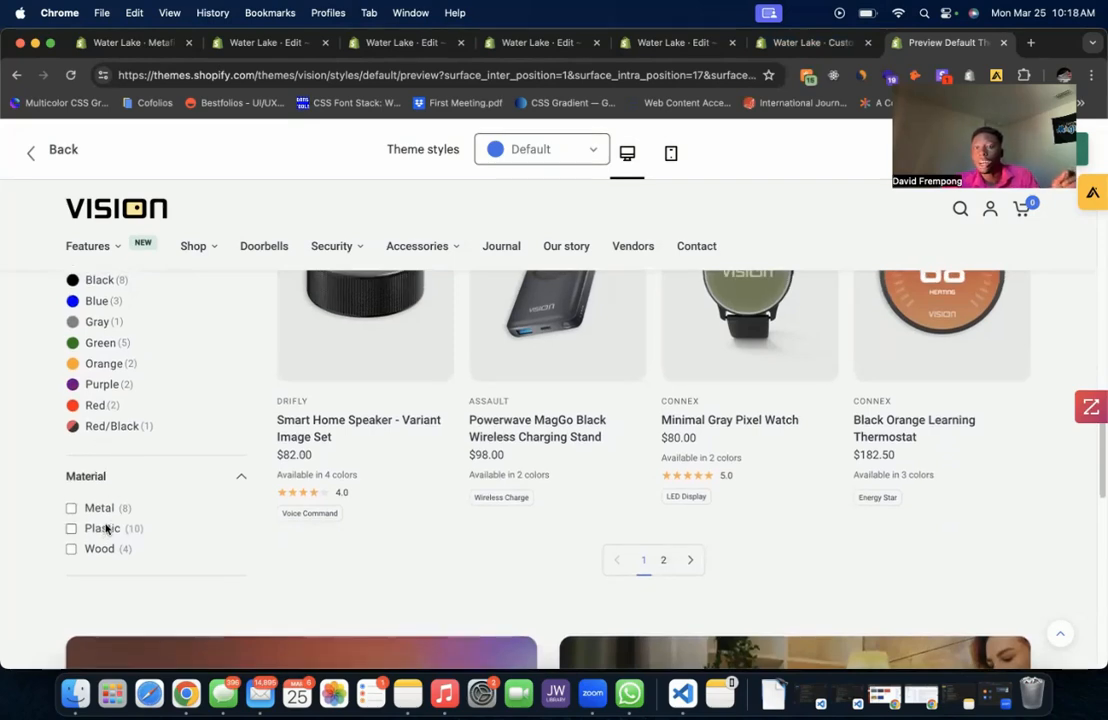
scroll(116, 526, "up", 3)
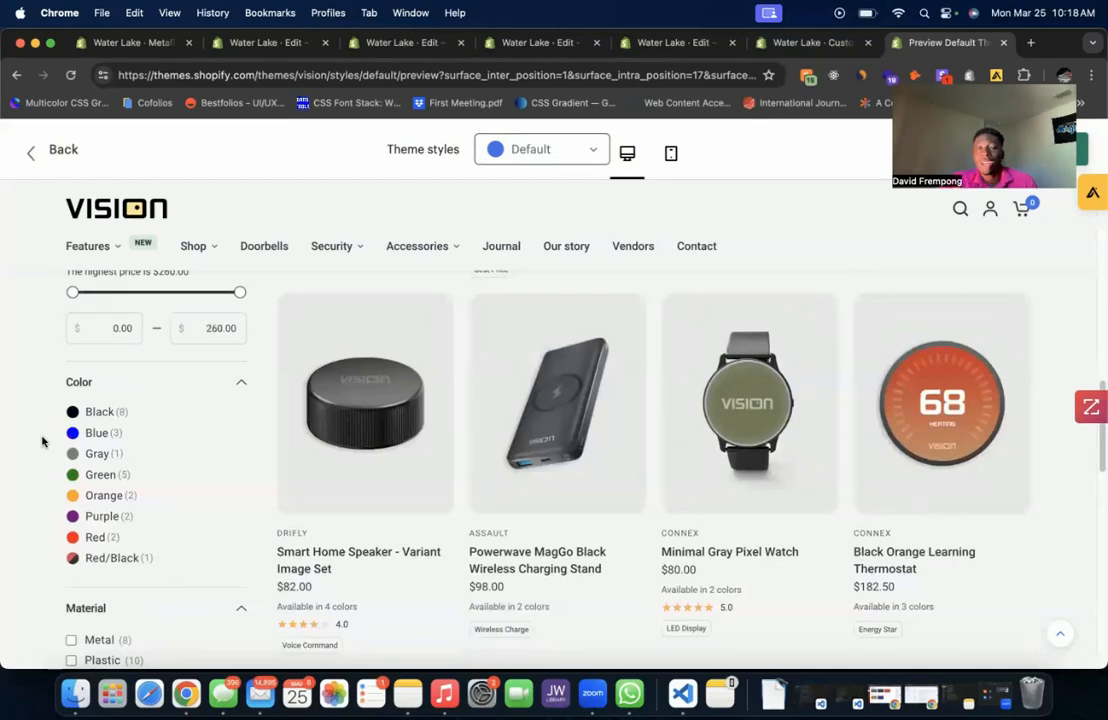
- Switch to the Water Lake store admin and open the Custom data page in the store settings
left_click(138, 44)
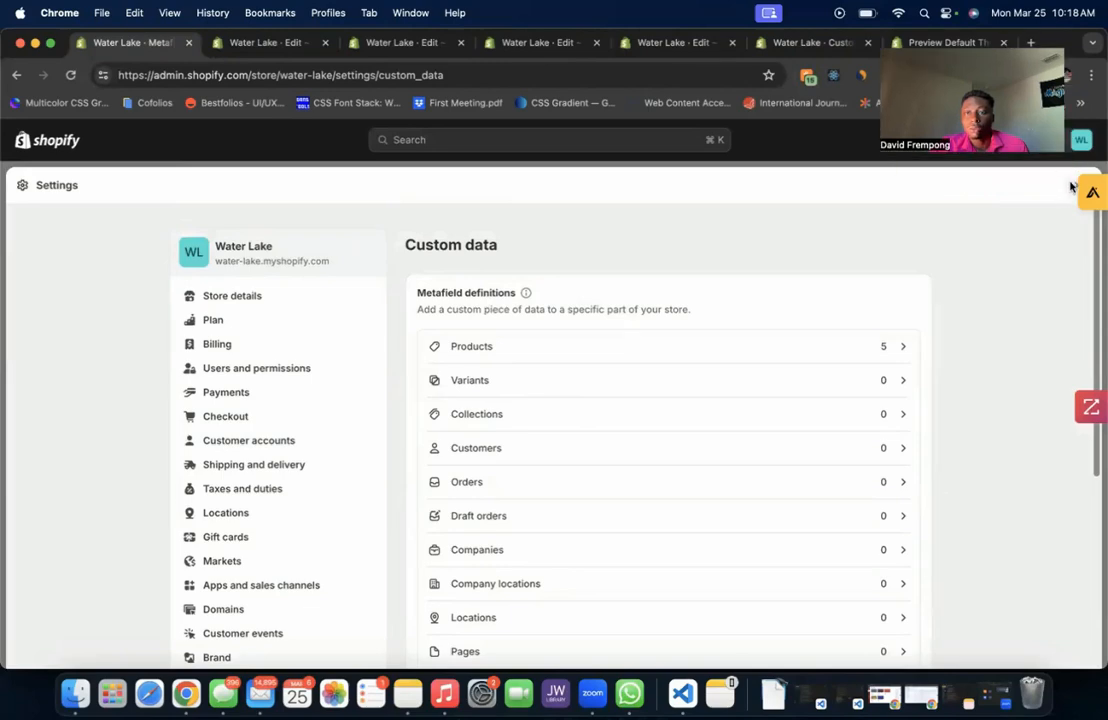
left_click(1073, 186)
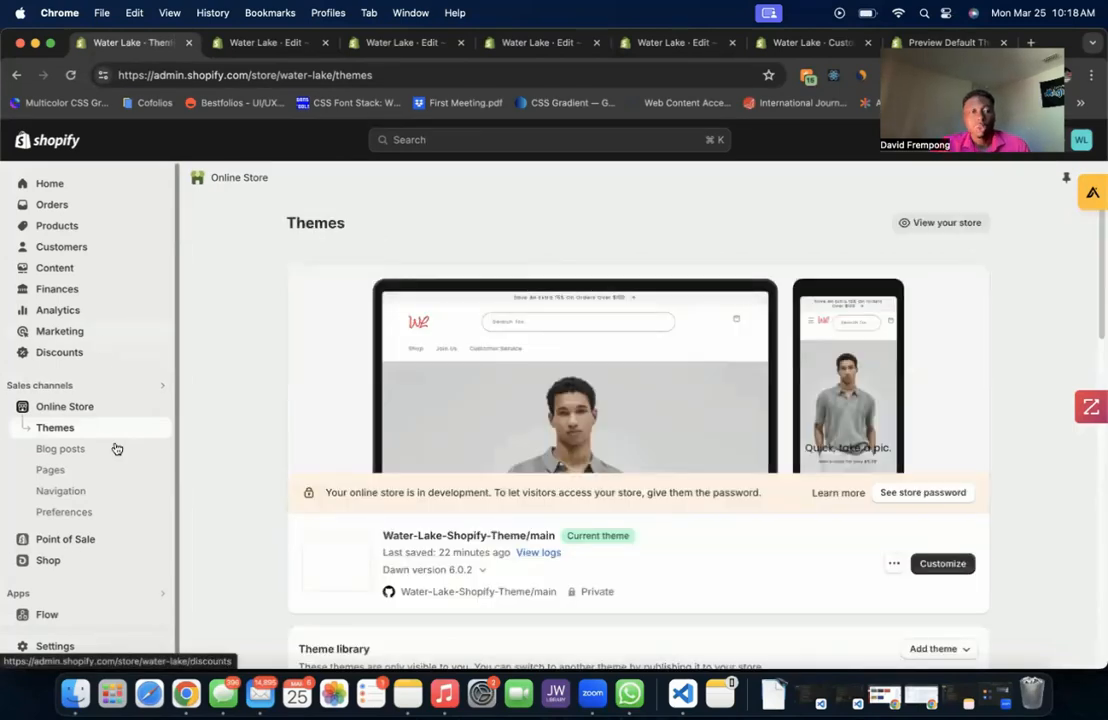
scroll(114, 447, "down", 1)
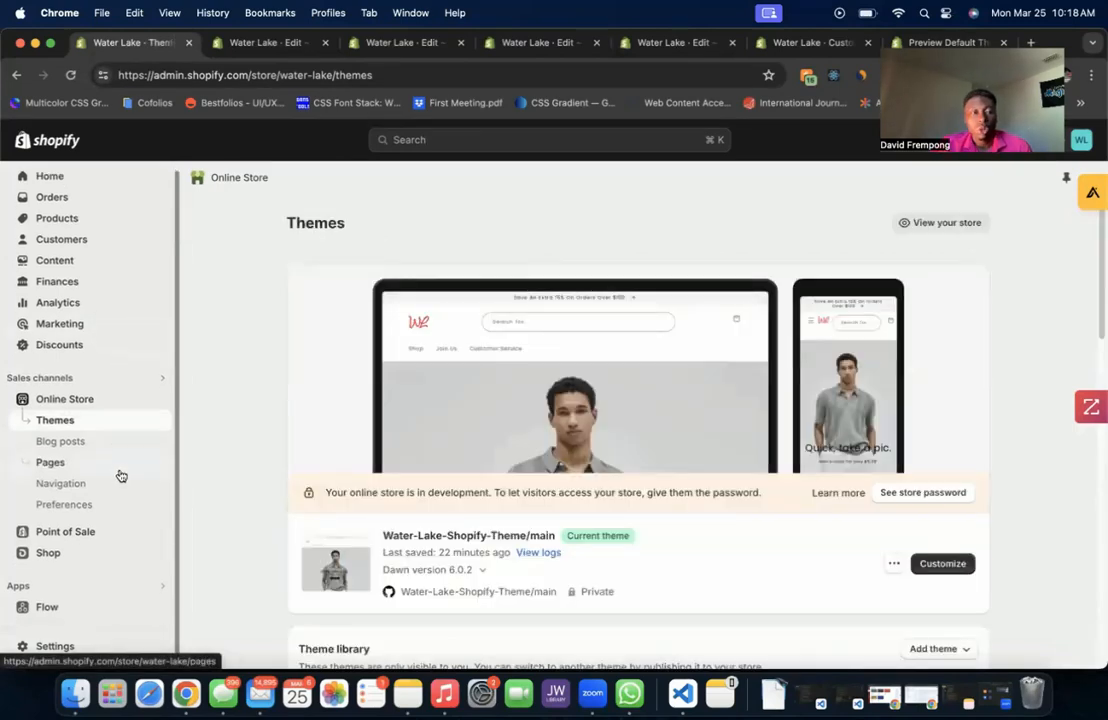
left_click(54, 648)
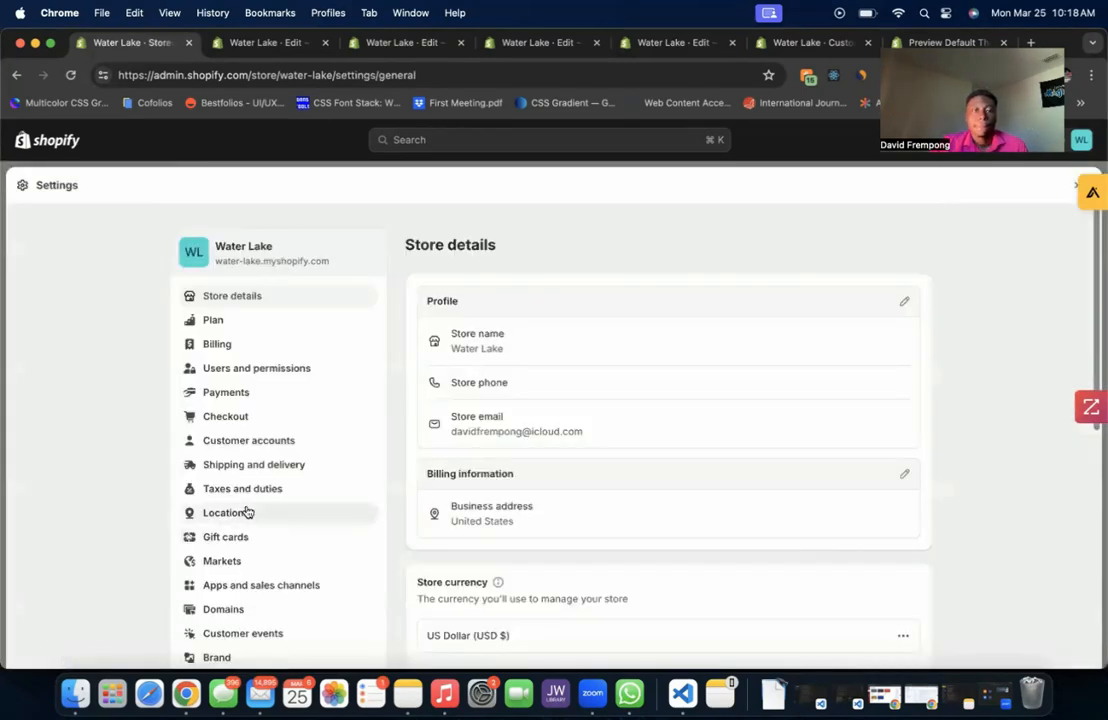
scroll(252, 503, "down", 5)
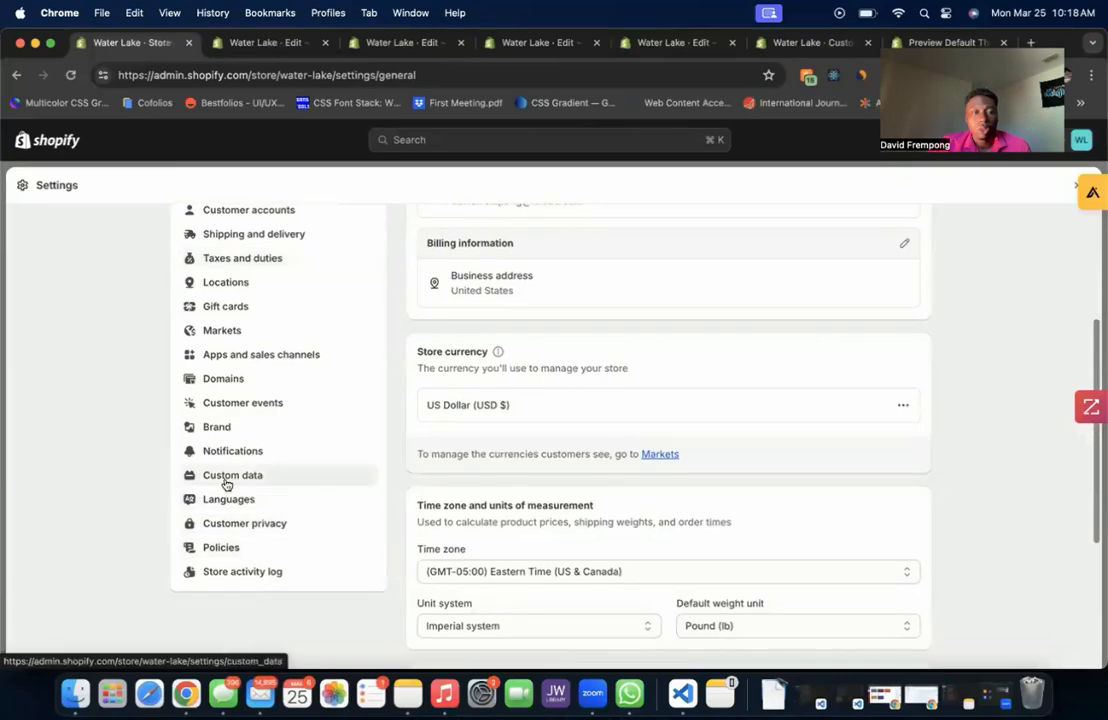
left_click(228, 480)
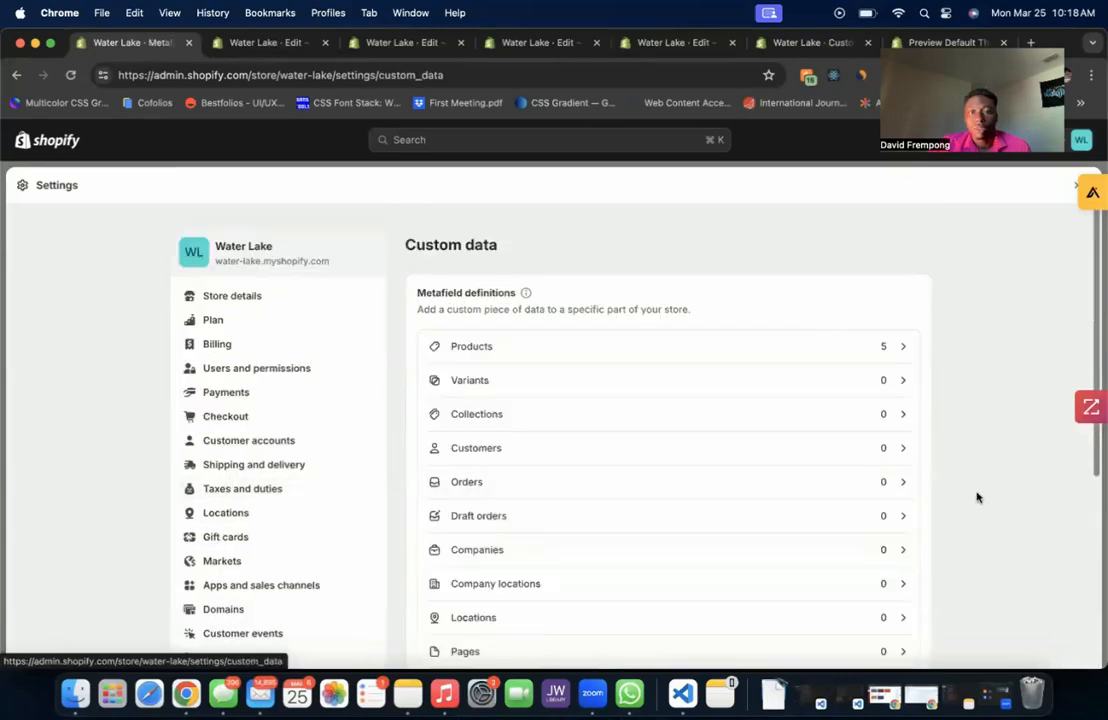
- Open the Colors metaobject definition and review its fields
scroll(969, 500, "down", 5)
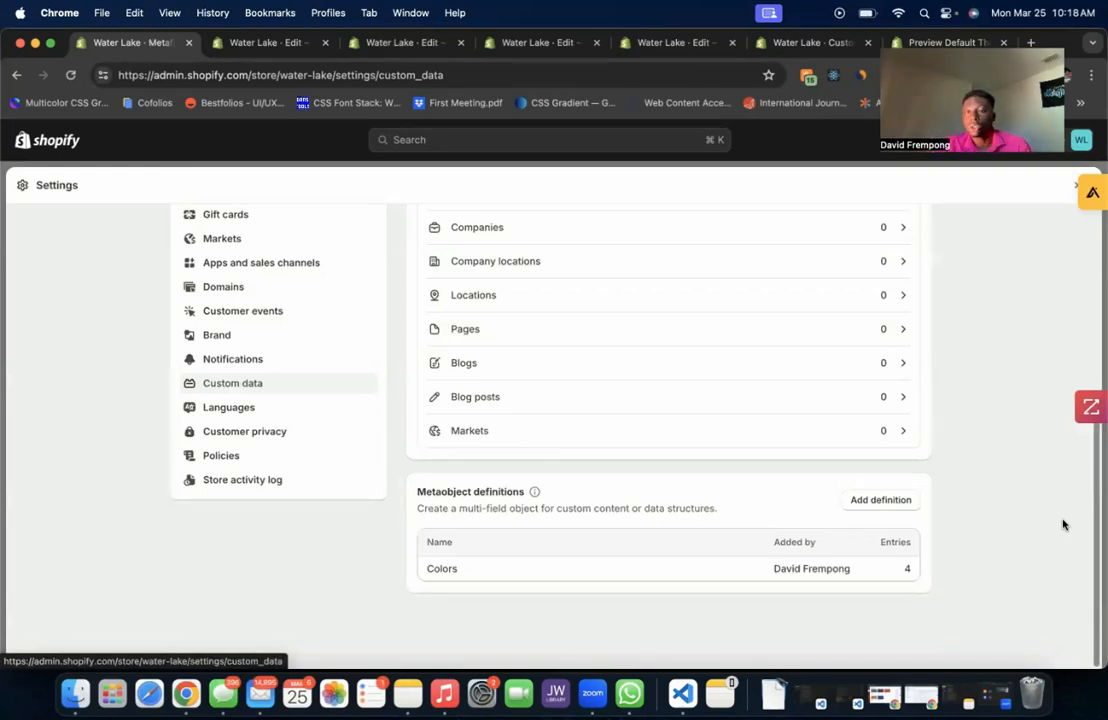
left_click(637, 570)
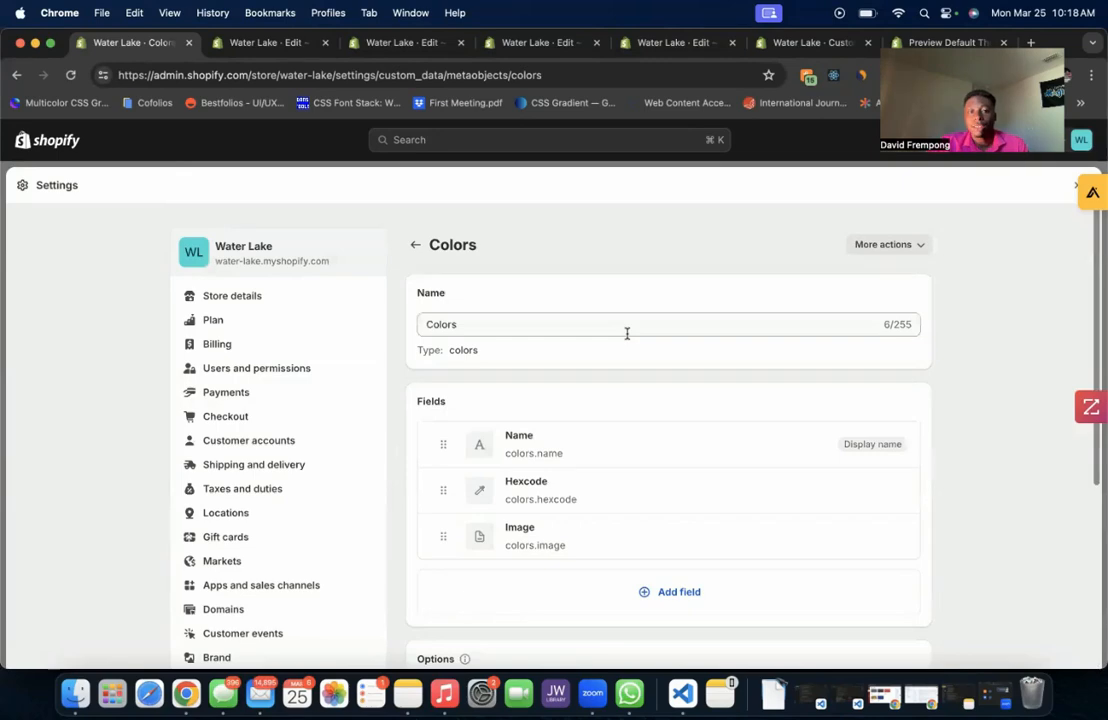
scroll(918, 258, "down", 1)
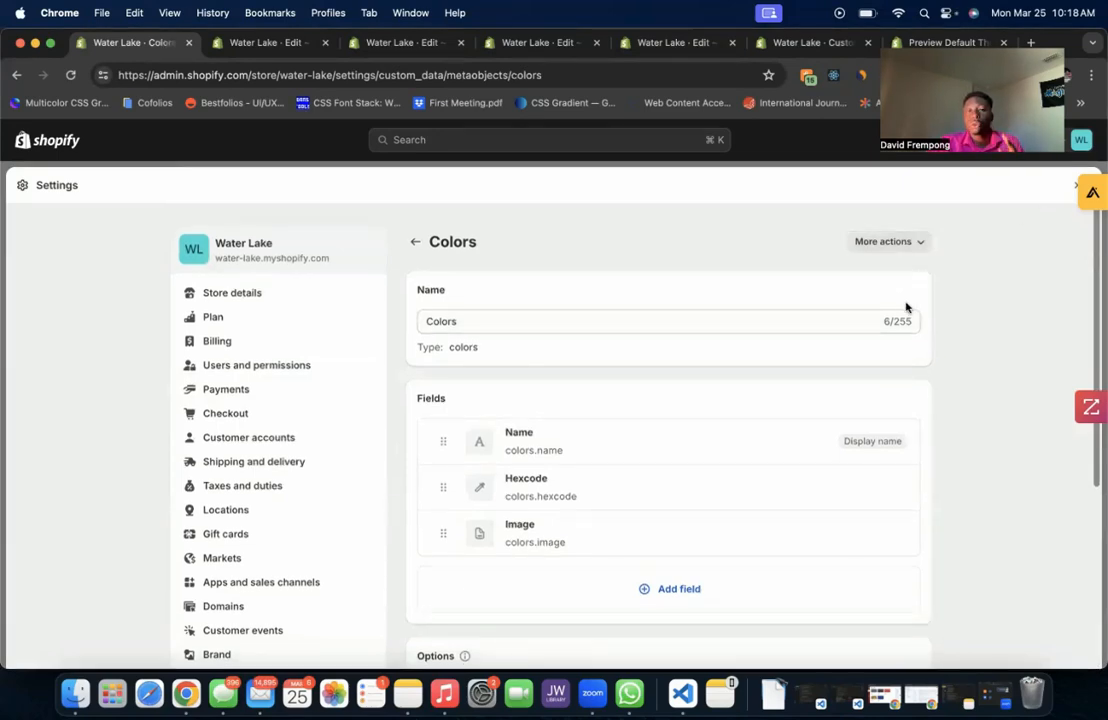
scroll(914, 305, "down", 2)
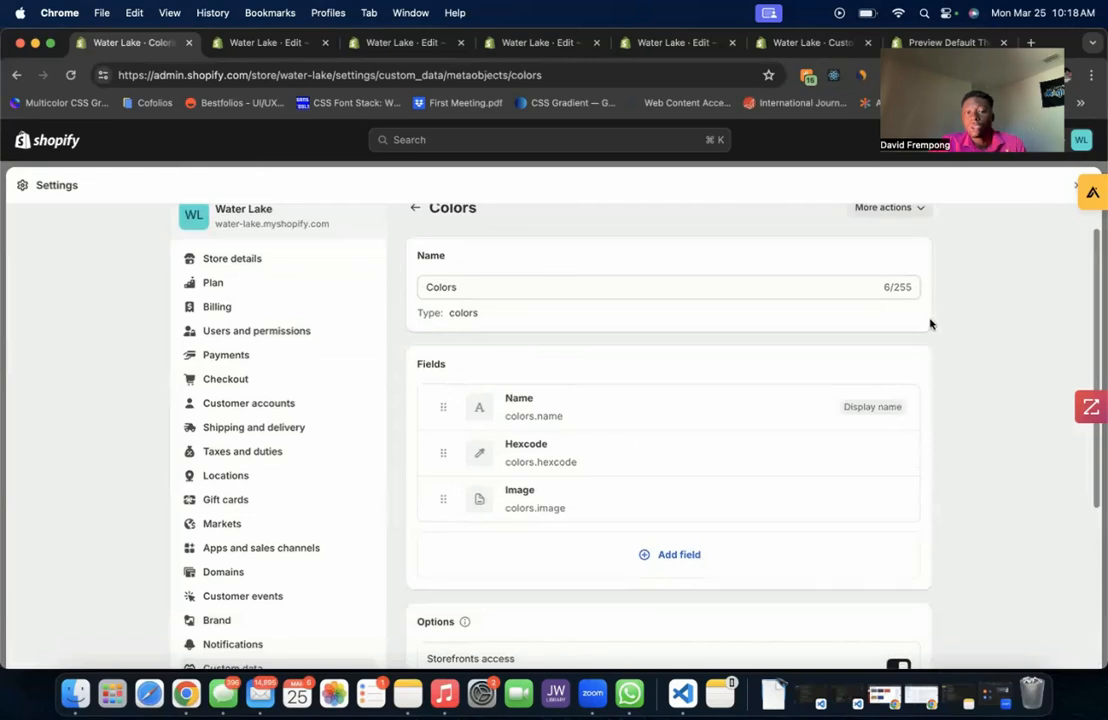
scroll(930, 321, "down", 1)
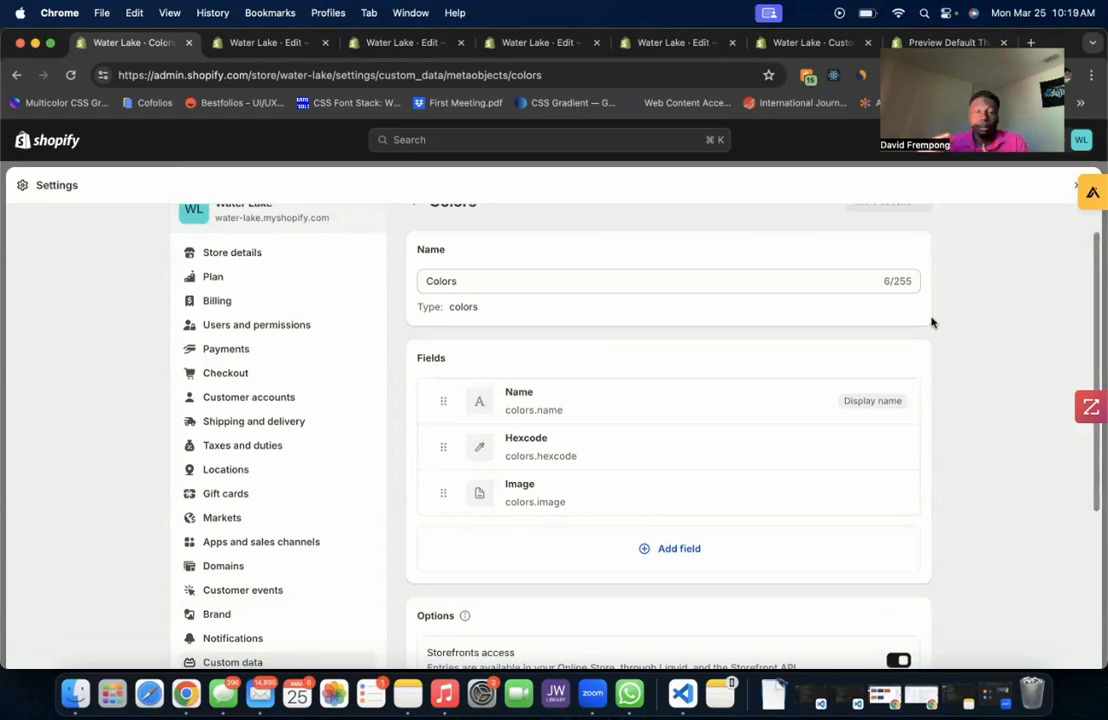
- Inspect the Name field's settings and the field types that can be added to the Colors definition
left_click(749, 395)
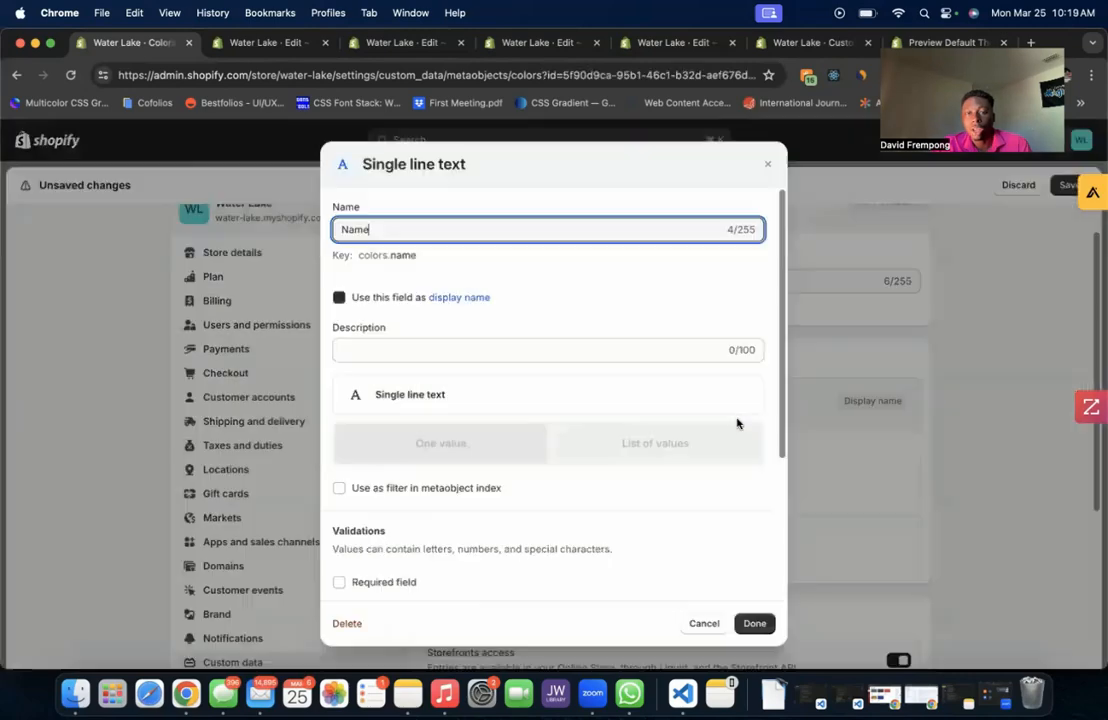
left_click(767, 163)
left_click(692, 566)
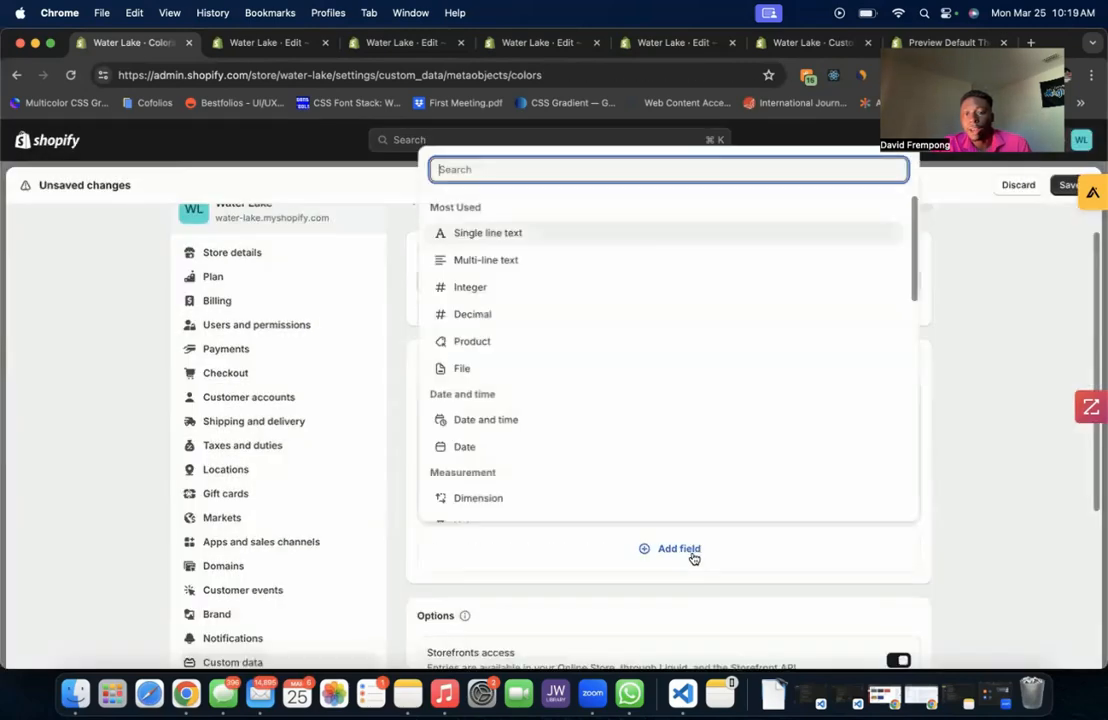
left_click(1002, 440)
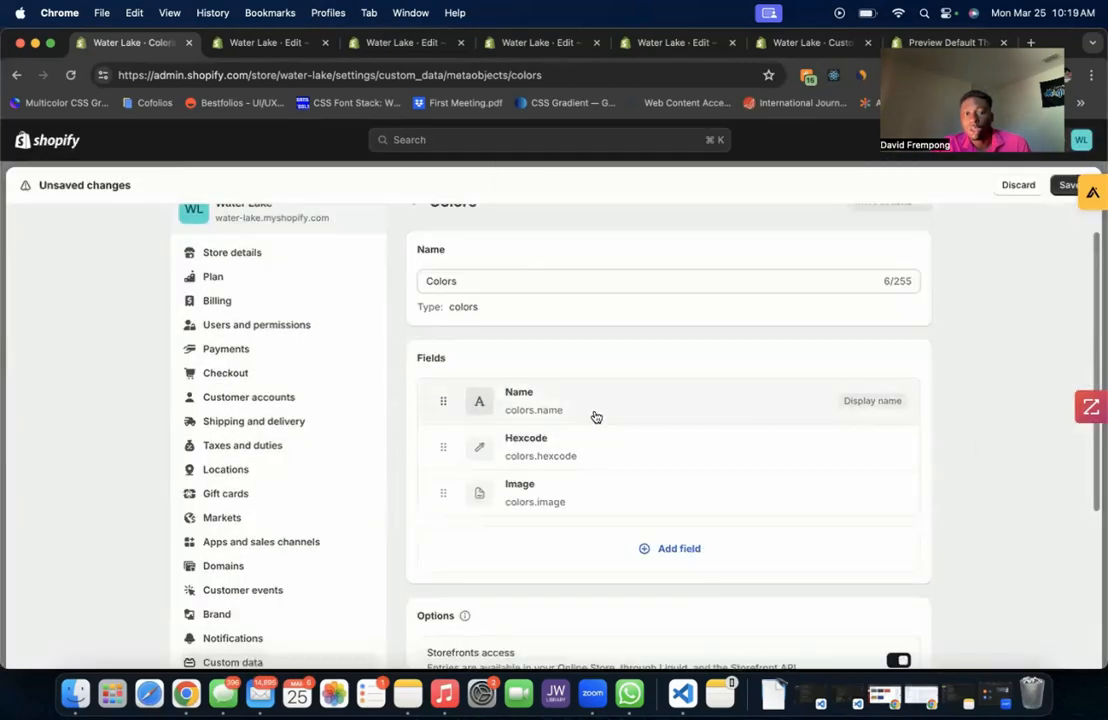
left_click(560, 415)
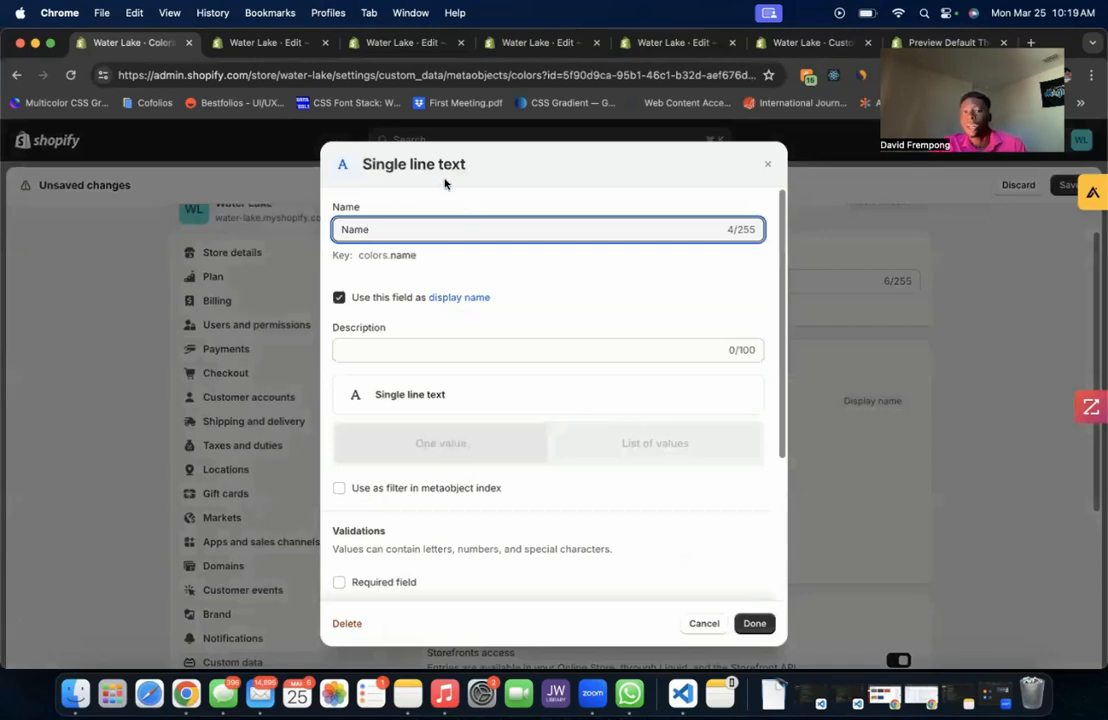
left_click(872, 361)
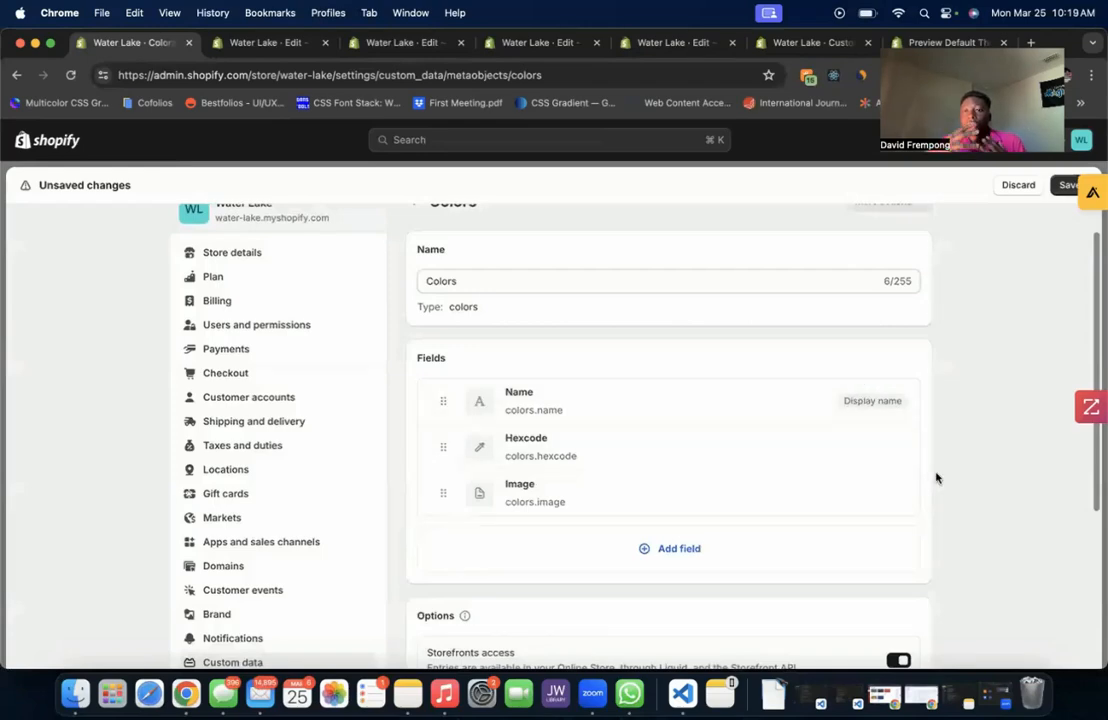
- Inspect the settings of the Hexcode color field and the Image file field
left_click(774, 462)
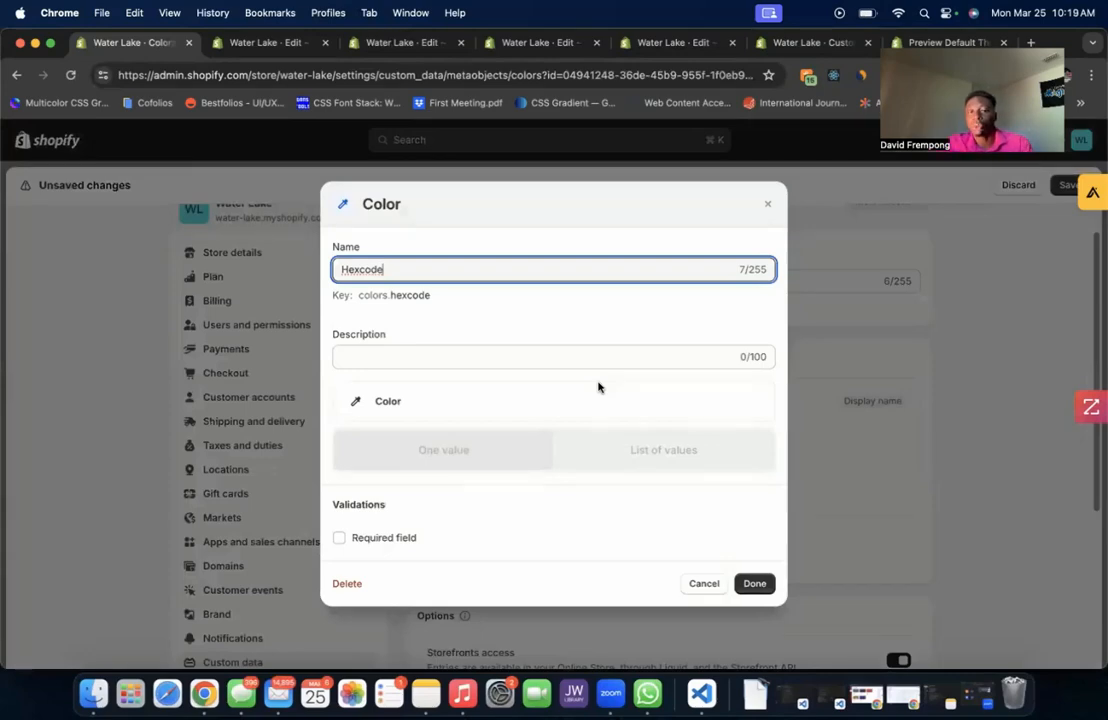
left_click(765, 585)
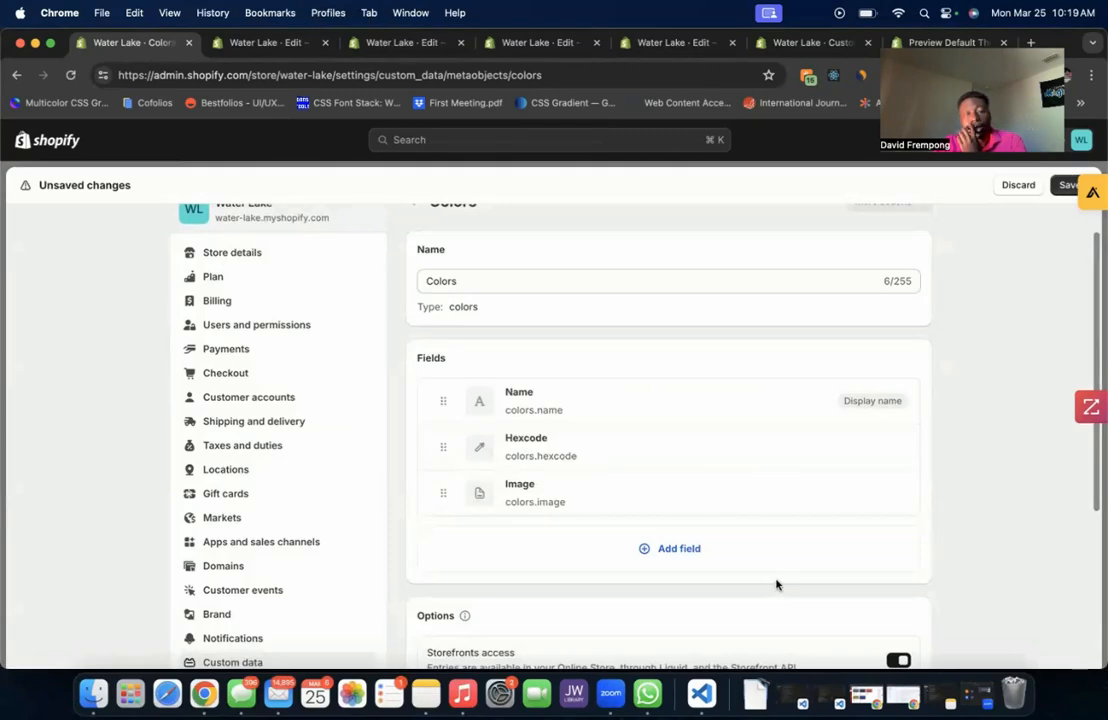
left_click(755, 498)
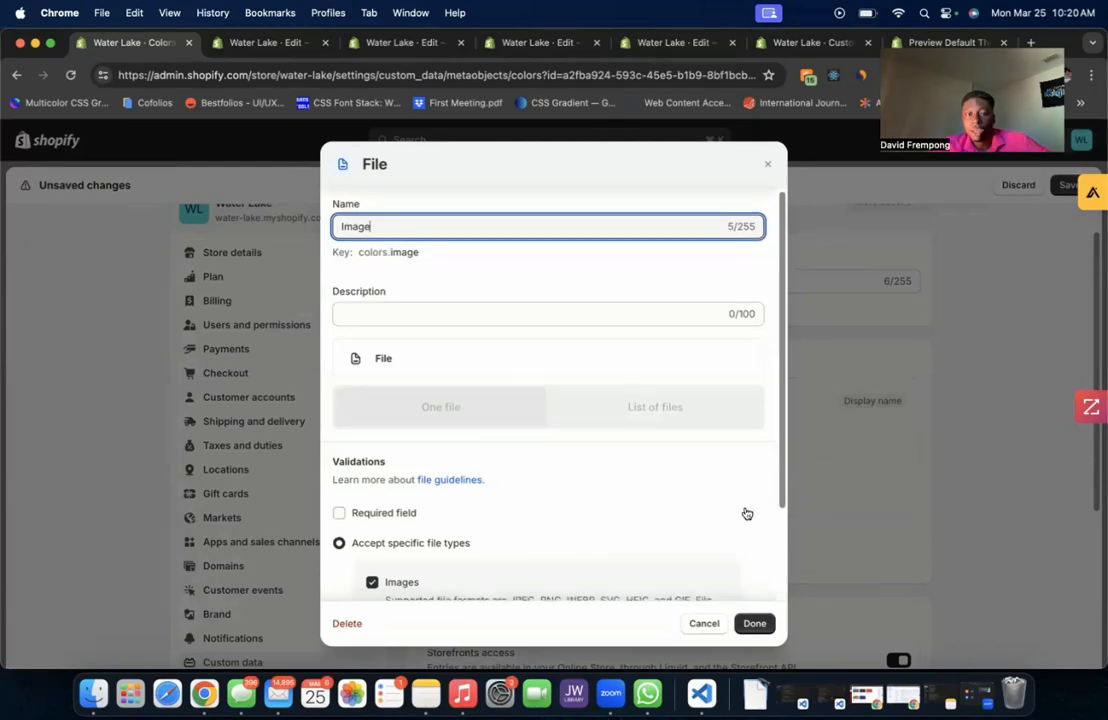
scroll(752, 560, "down", 1)
left_click(767, 623)
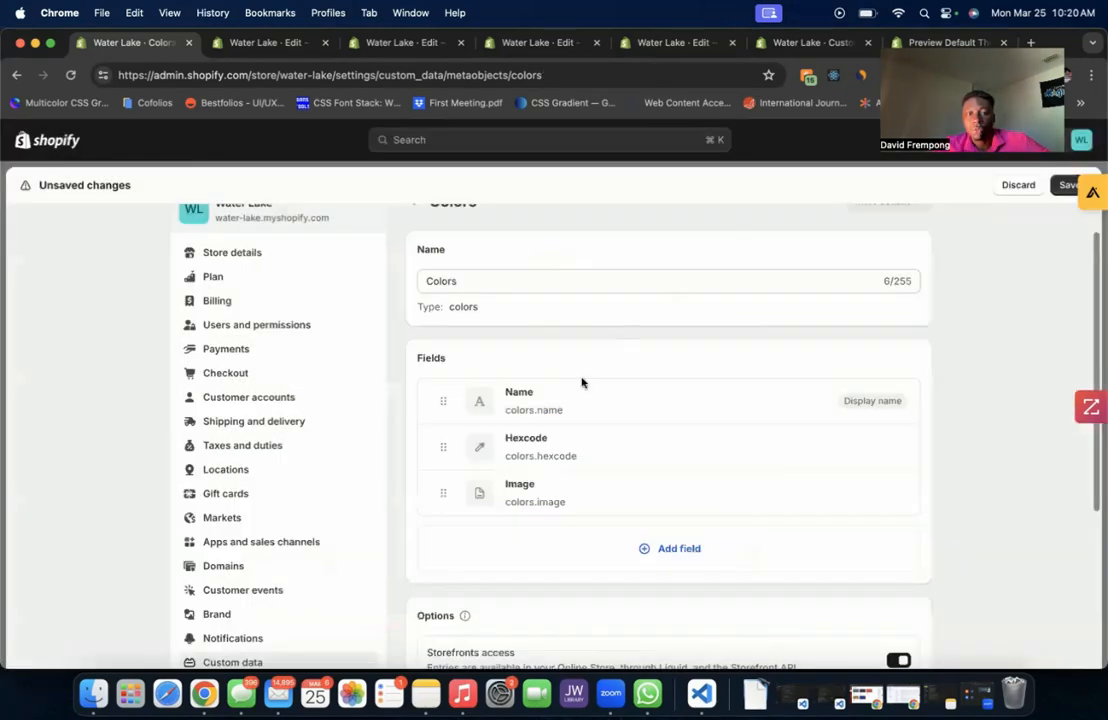
- Save the Colors metaobject definition and leave the settings page
scroll(606, 569, "down", 5)
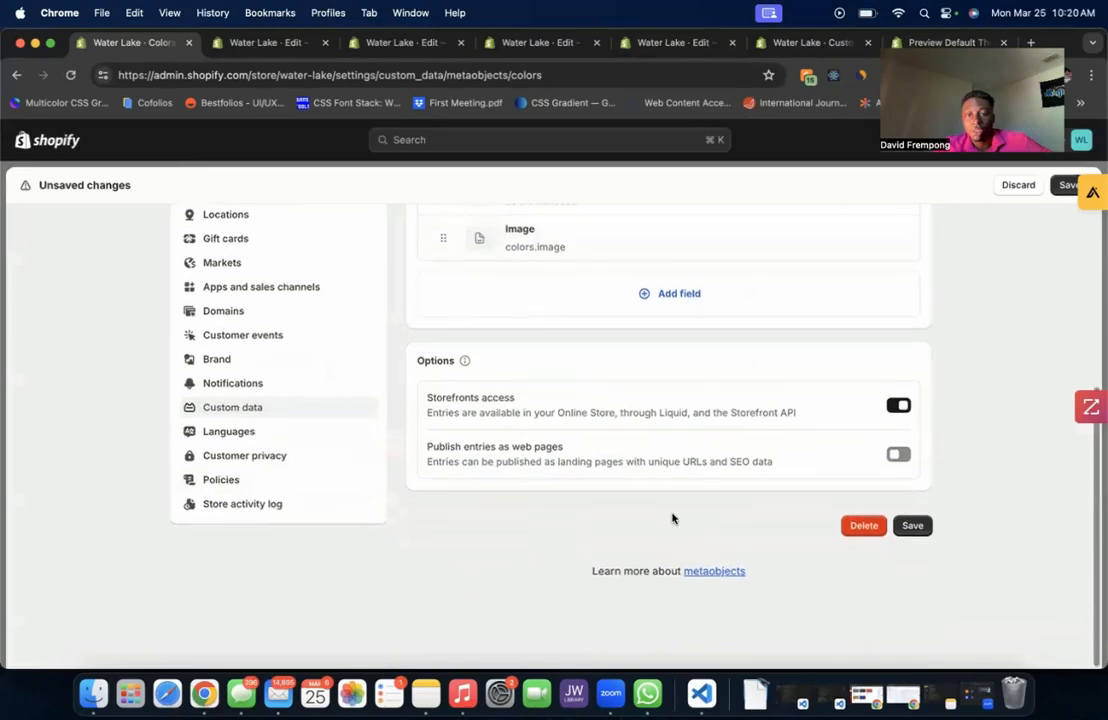
left_click(918, 551)
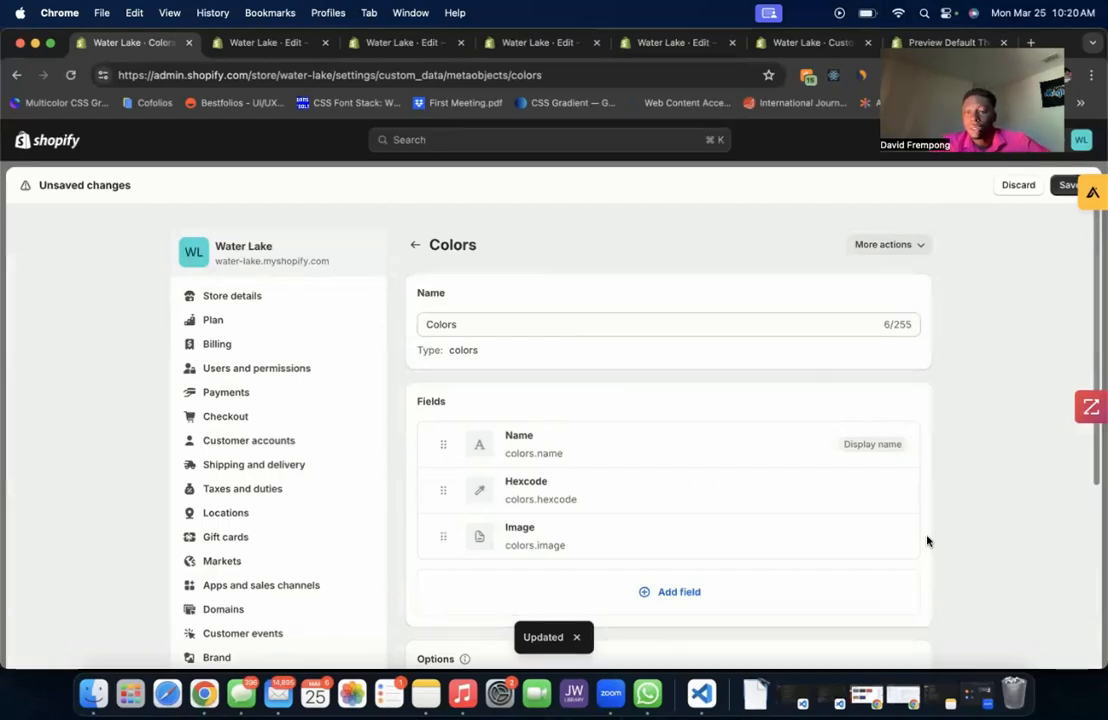
left_click(1058, 189)
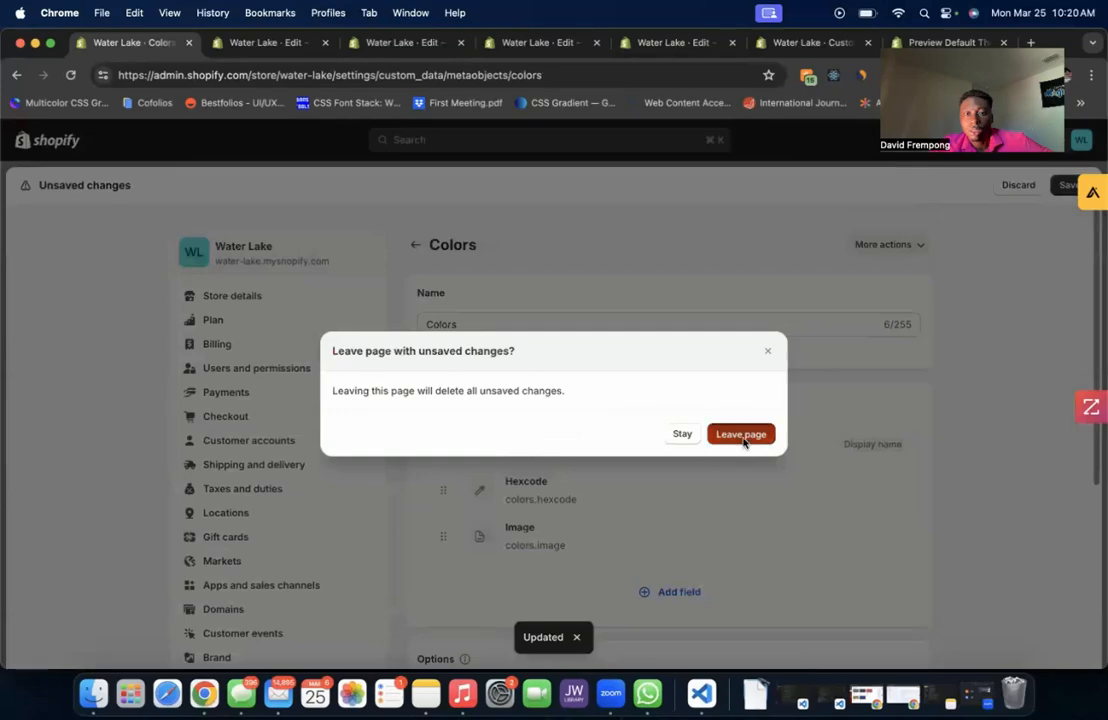
left_click(738, 433)
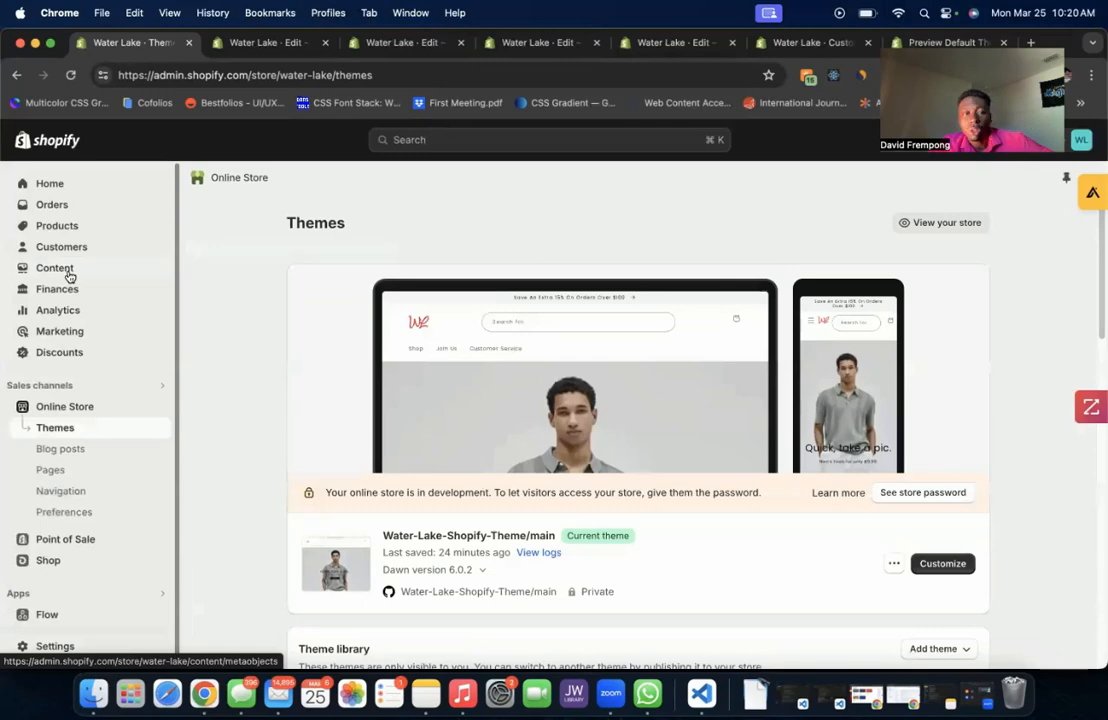
- Open the store's metaobjects content, view the blank form for adding a metaobject definition, and return to the list
left_click(67, 275)
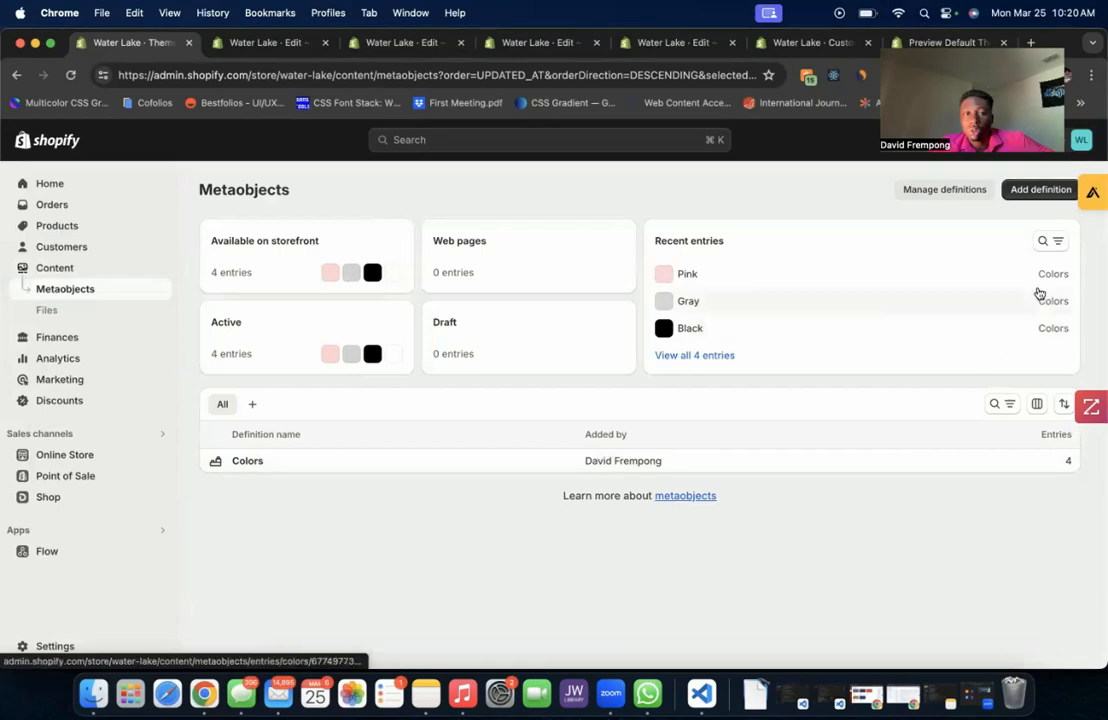
left_click(1046, 197)
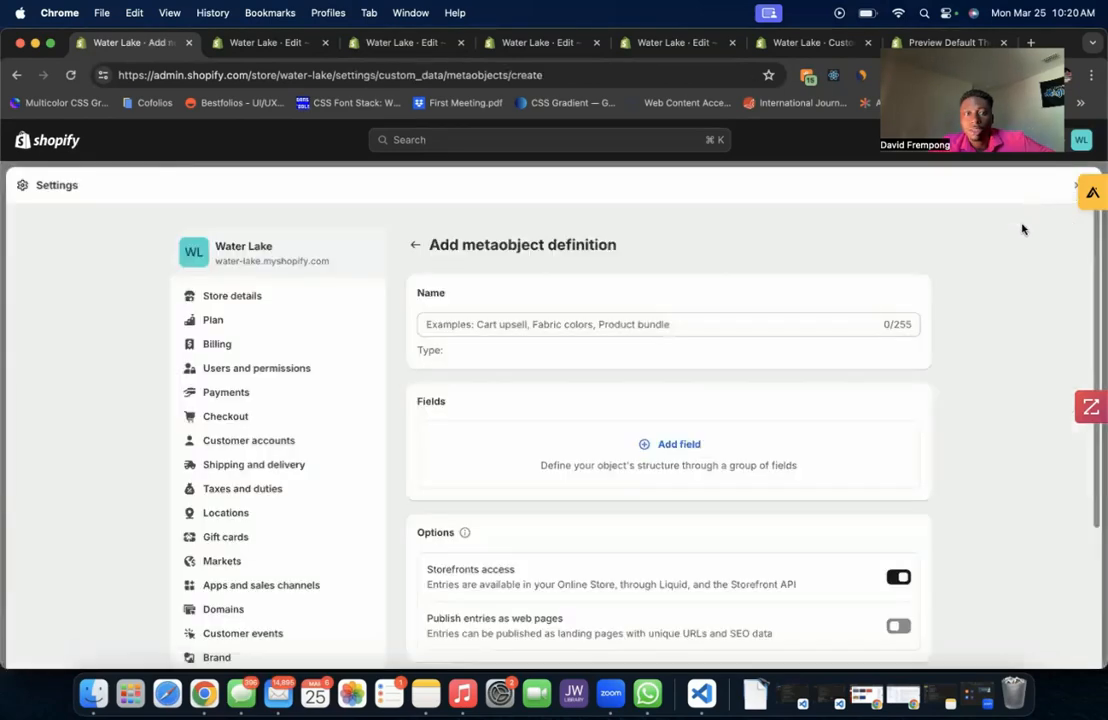
scroll(431, 538, "left", 5)
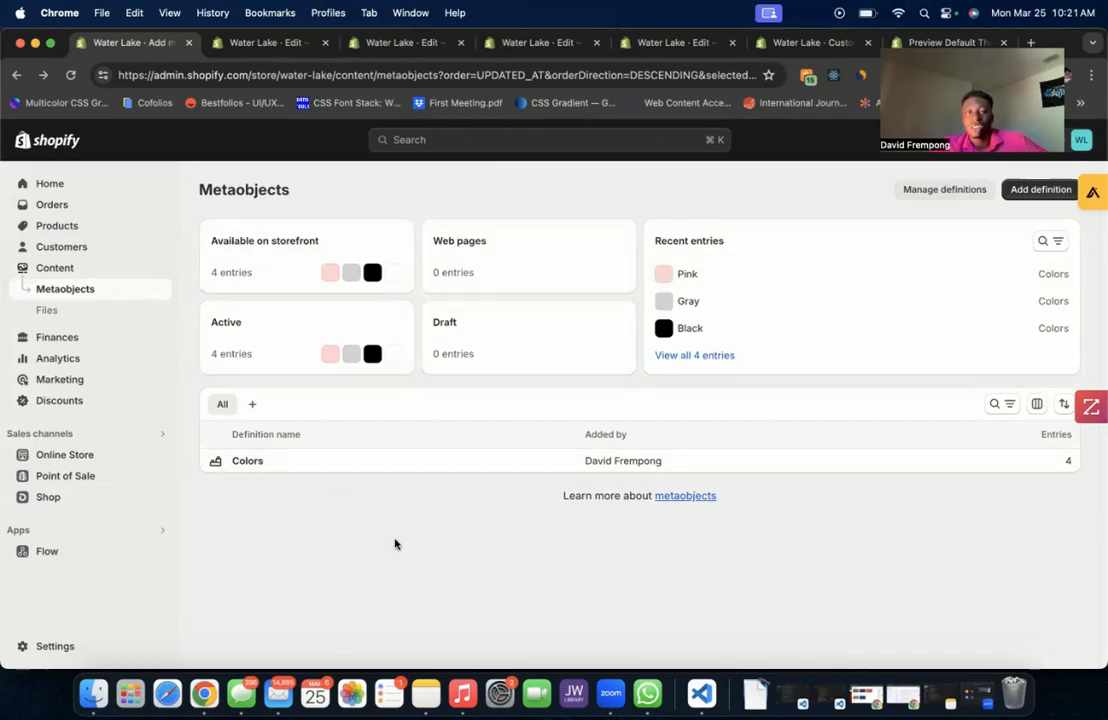
- Start a new entry for the Colors metaobject and name it Red
left_click(795, 458)
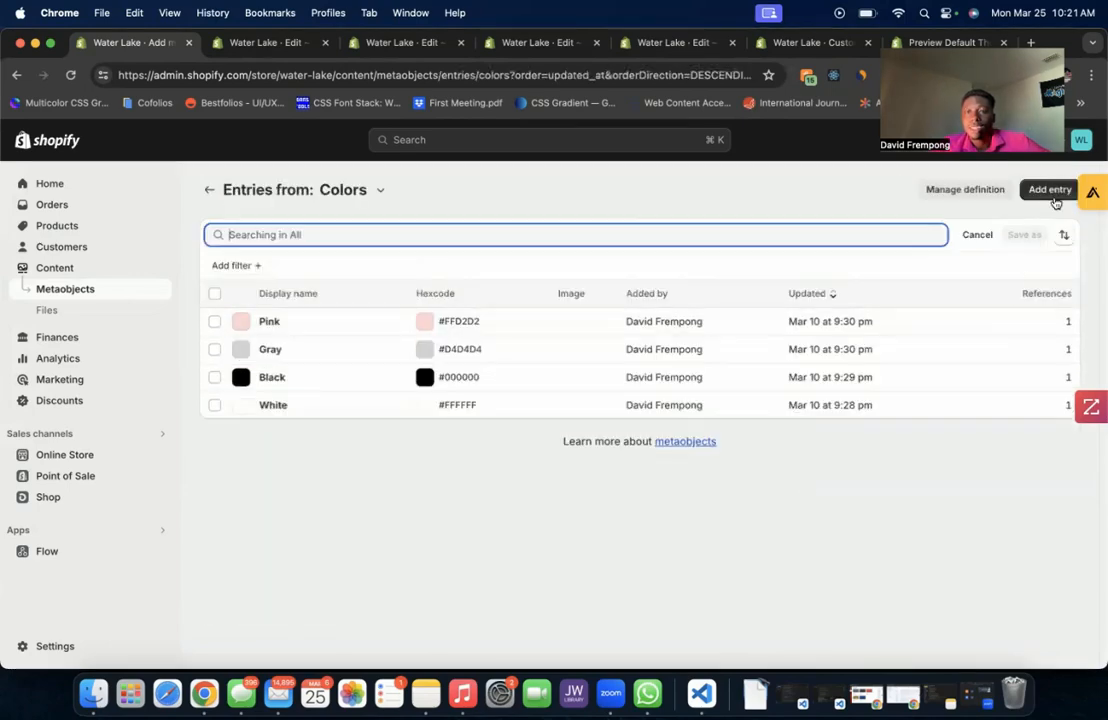
left_click(1050, 190)
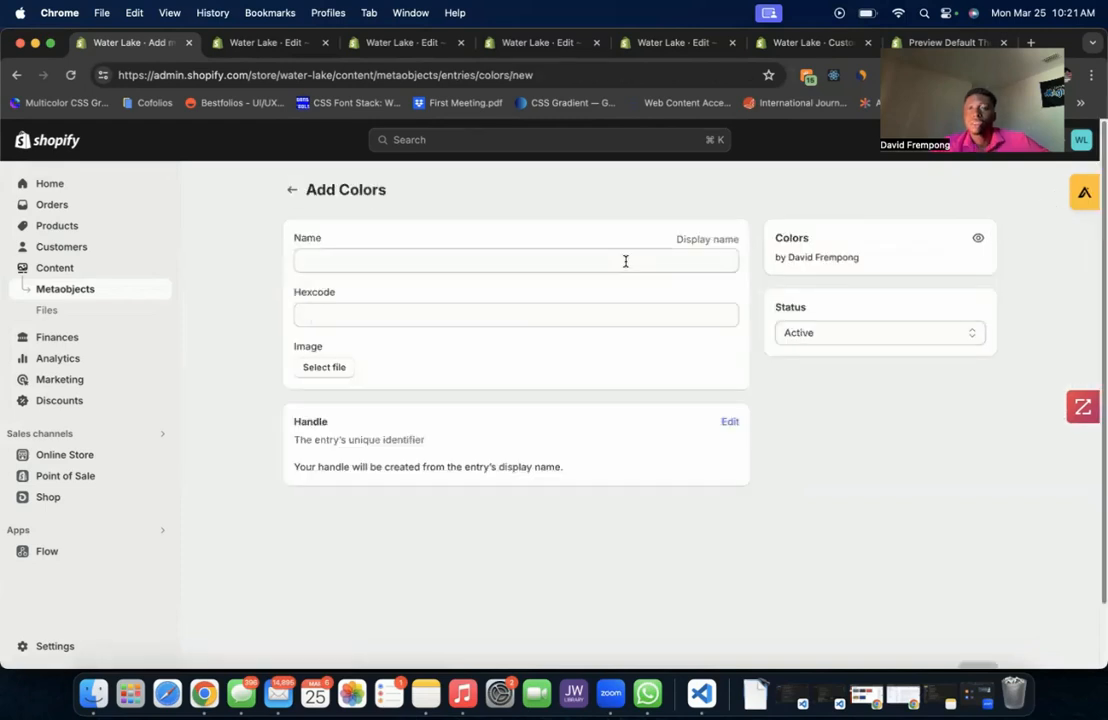
left_click(621, 261)
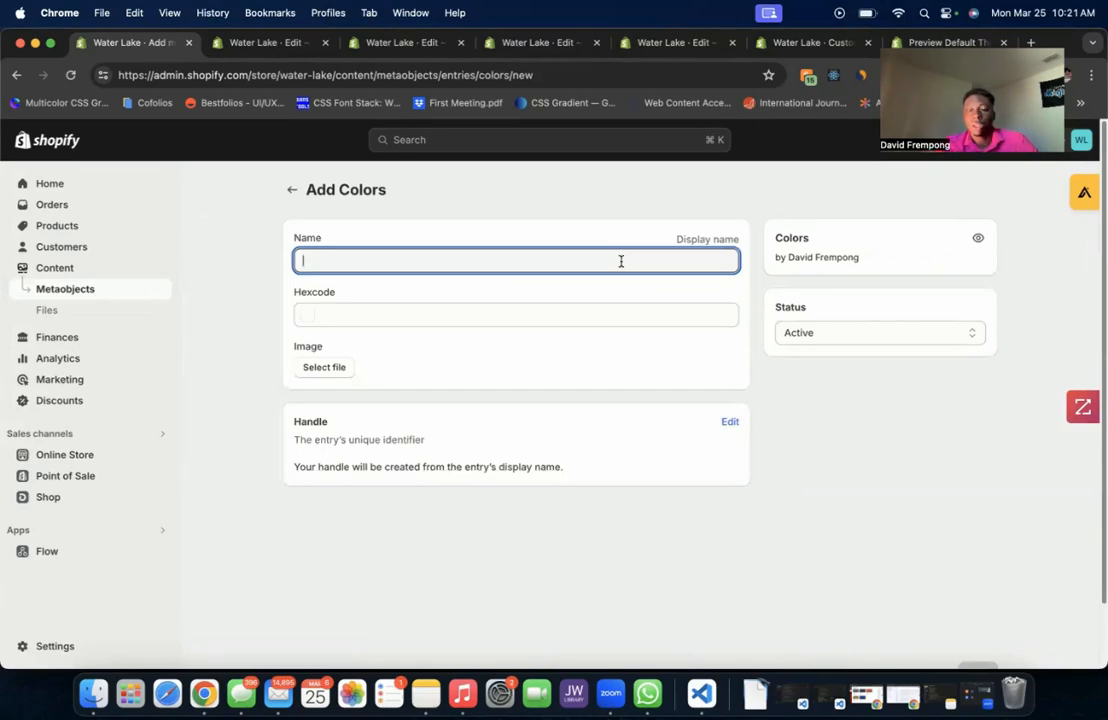
type("Red")
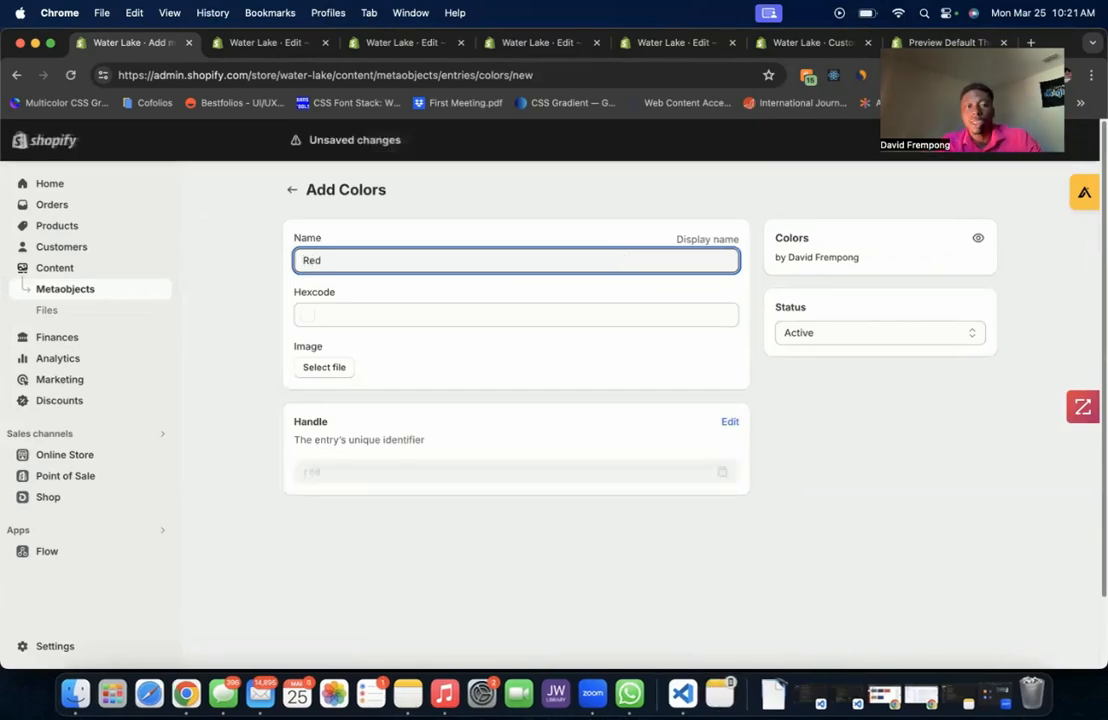
- Set the Red entry's hexcode to #EC2323, save the entry and return to the Colors entries list
left_click(304, 313)
left_click(309, 317)
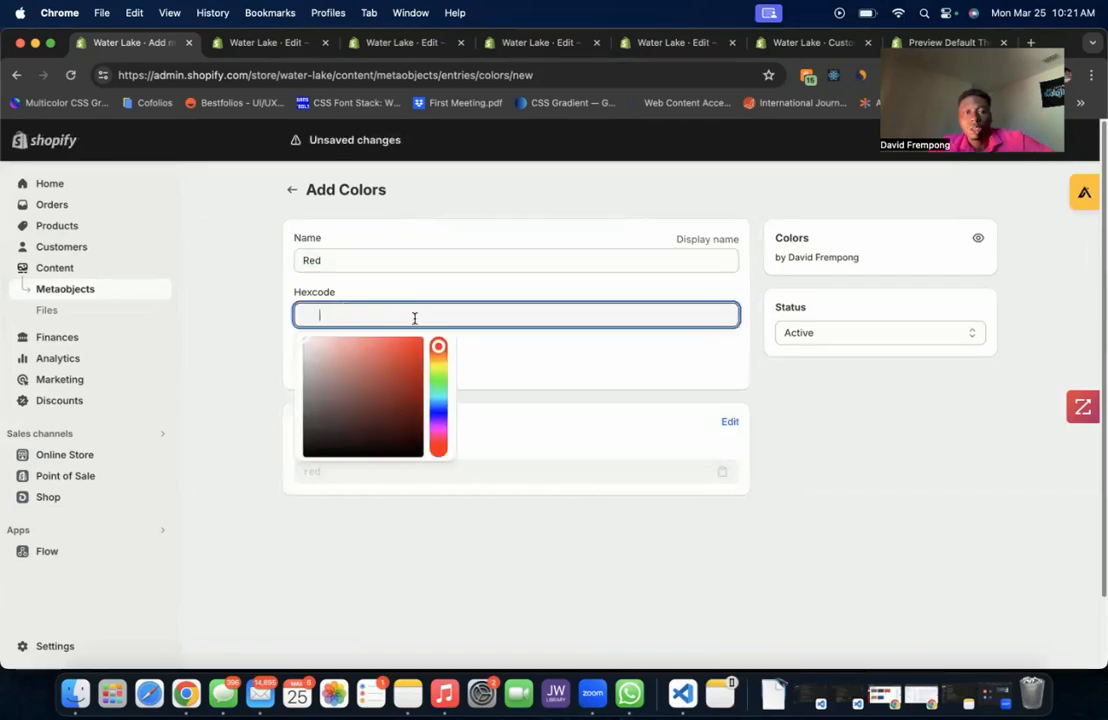
left_click_drag(372, 391, 405, 348)
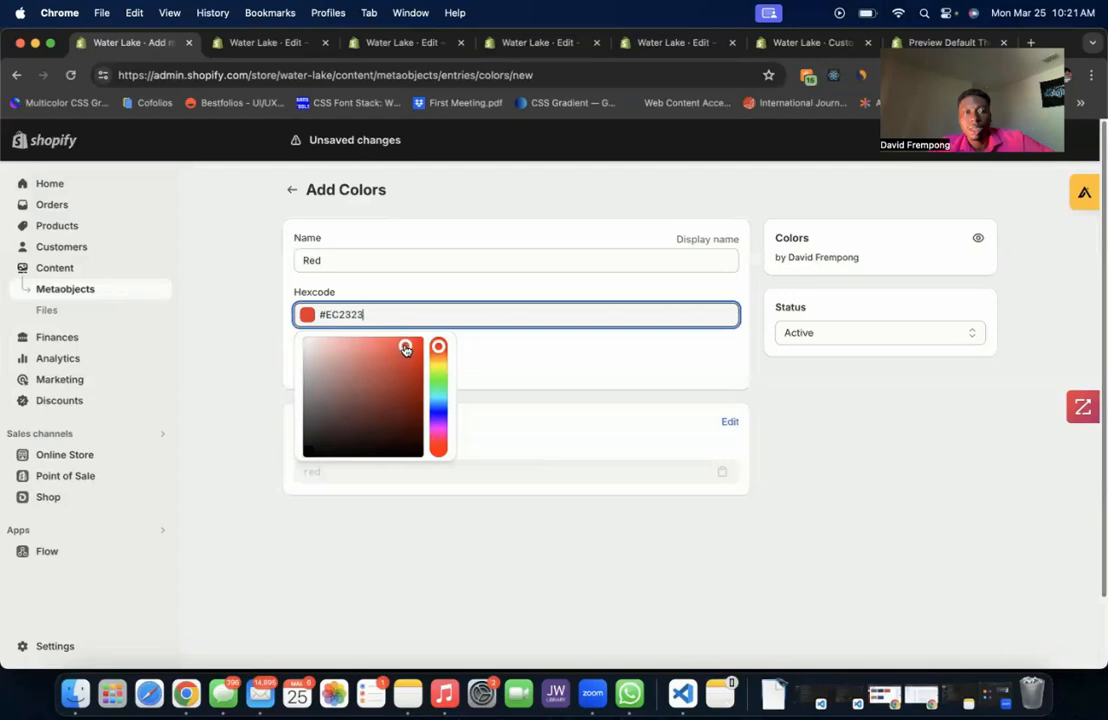
left_click(883, 453)
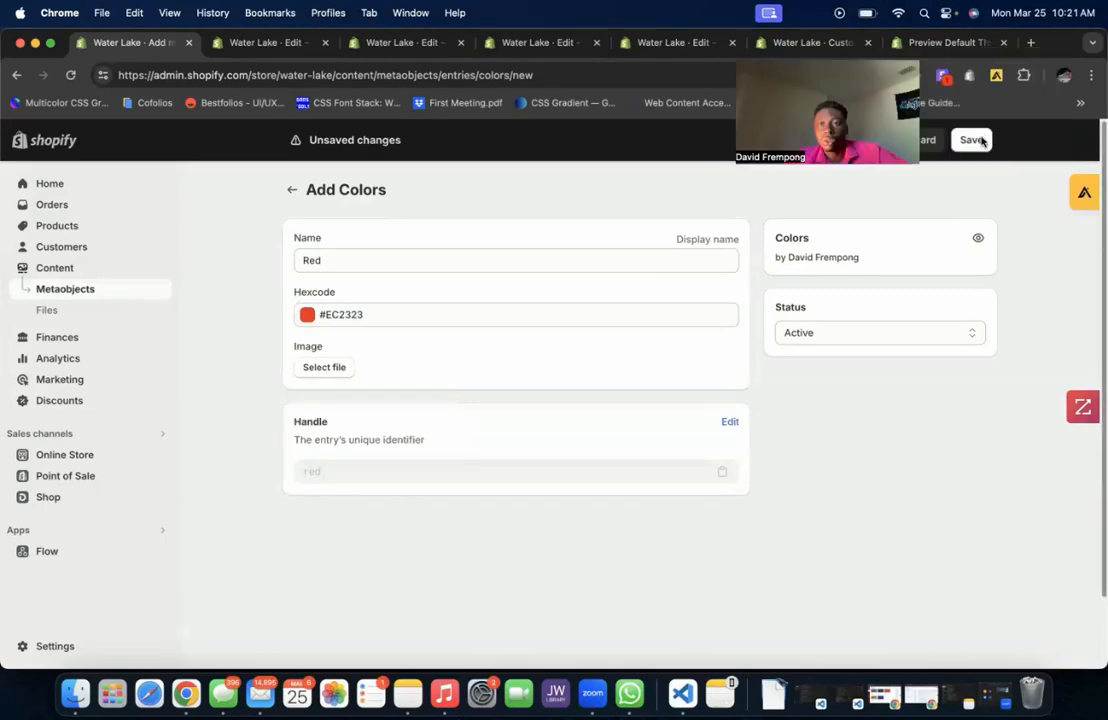
left_click(972, 140)
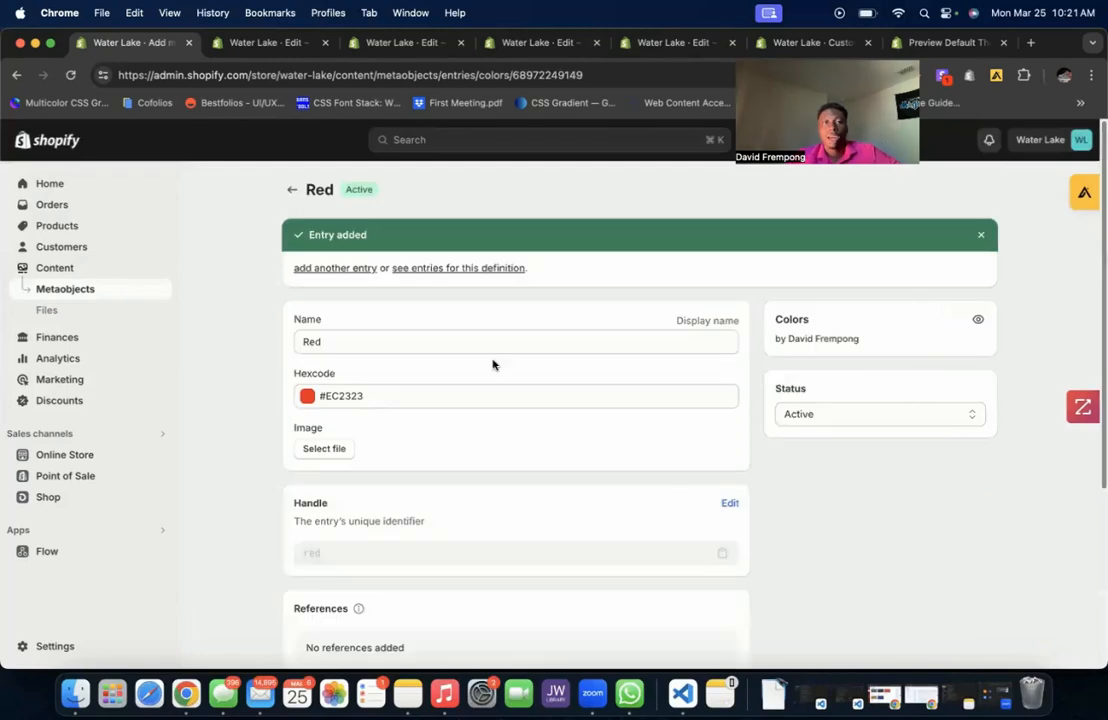
left_click(292, 192)
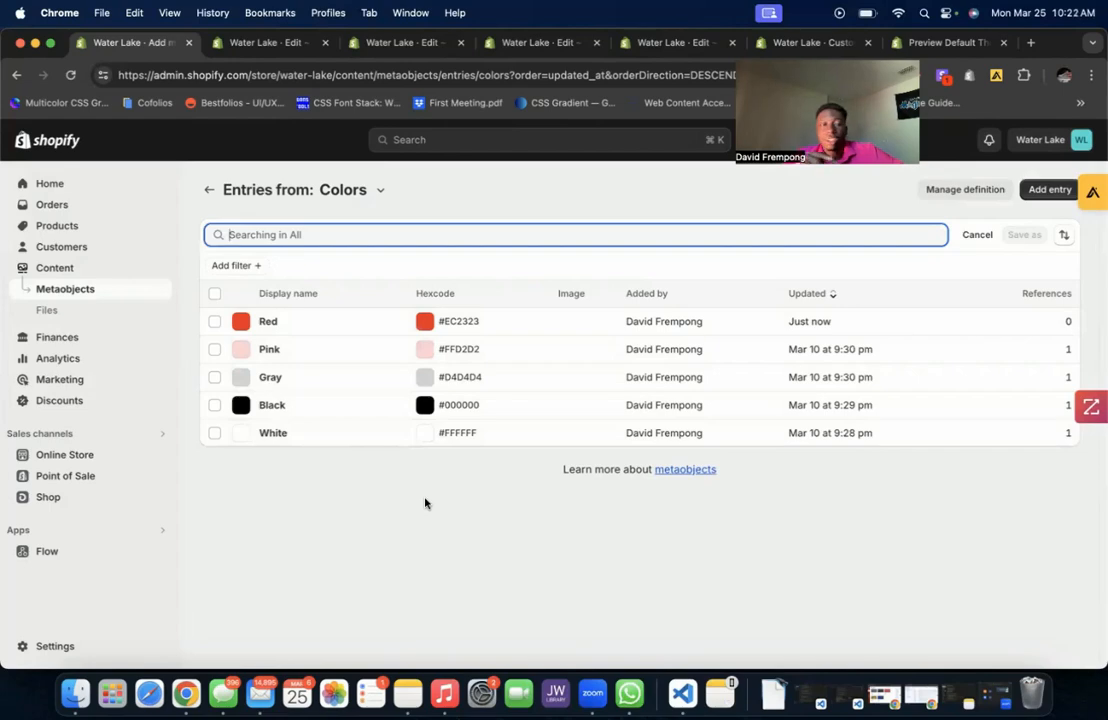
- Open the product metafield definitions in the store's custom data settings and look over the pinned and unpinned definitions
left_click(55, 648)
scroll(260, 497, "down", 10)
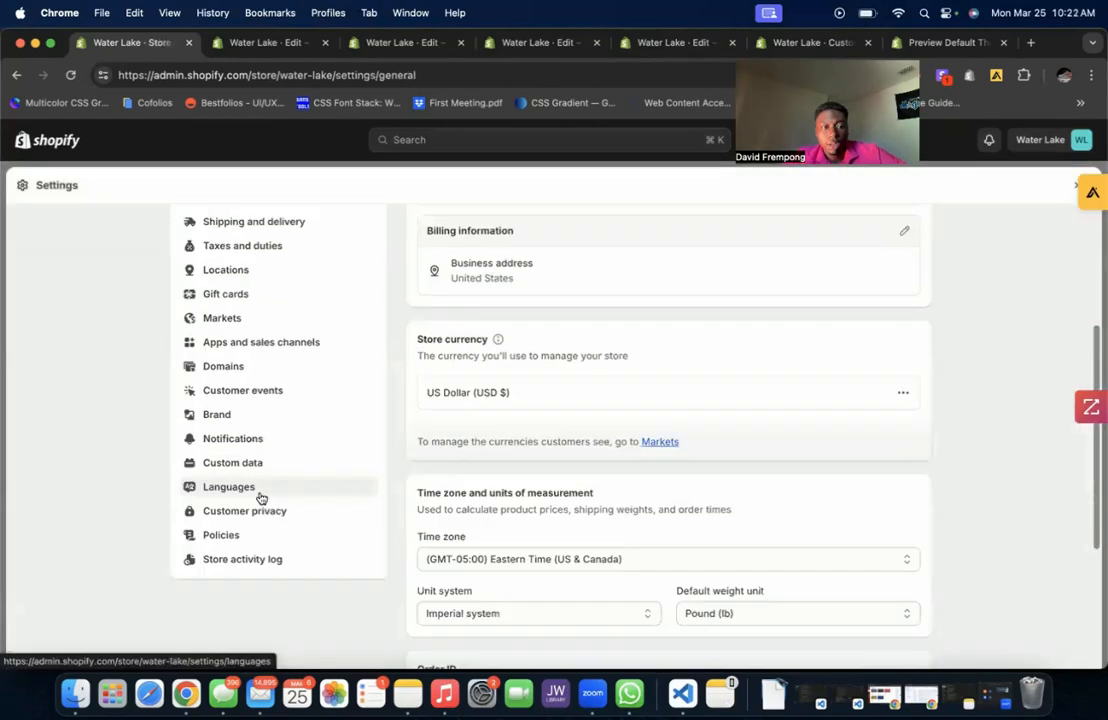
scroll(262, 497, "up", 5)
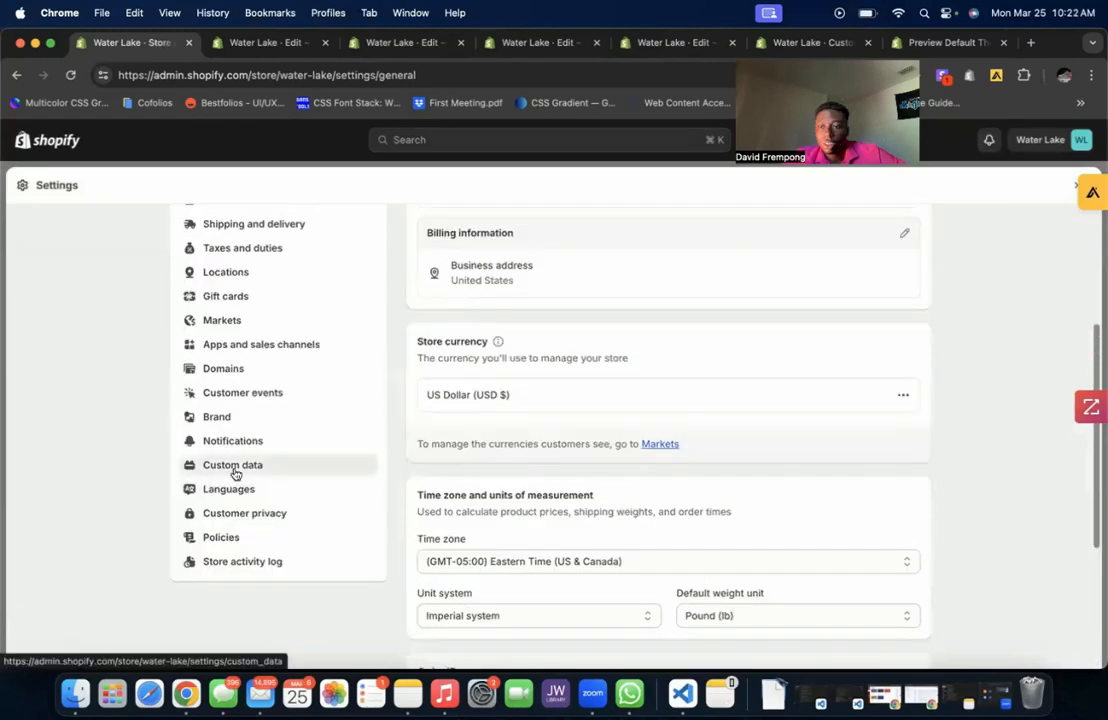
left_click(234, 471)
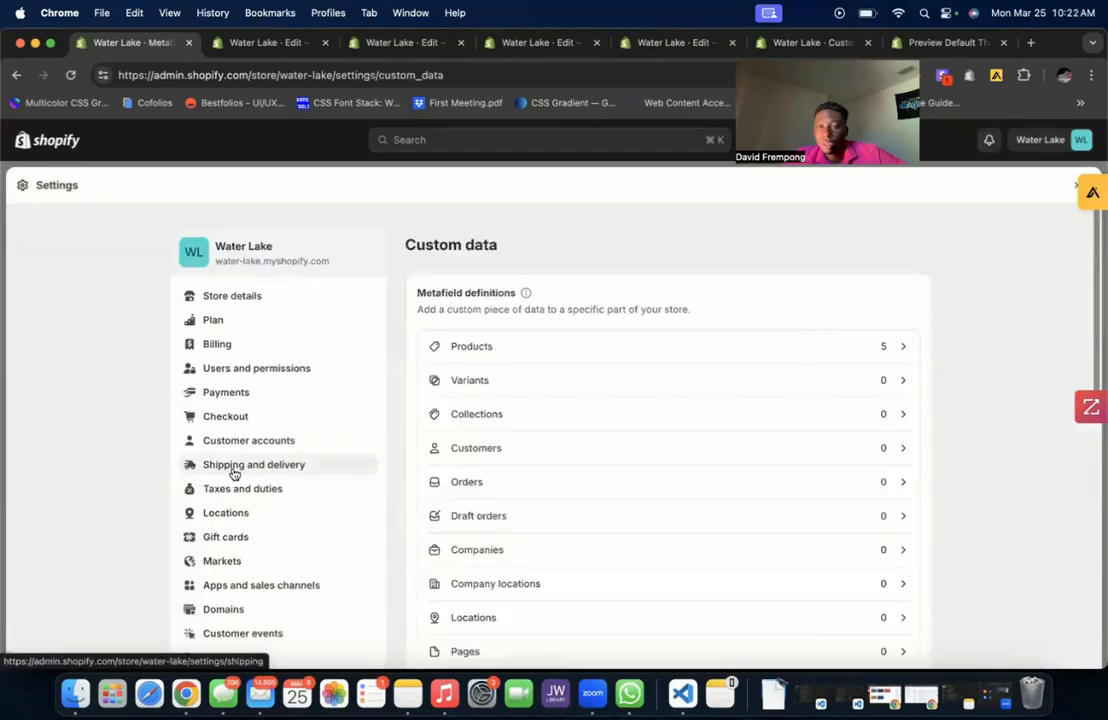
left_click(677, 356)
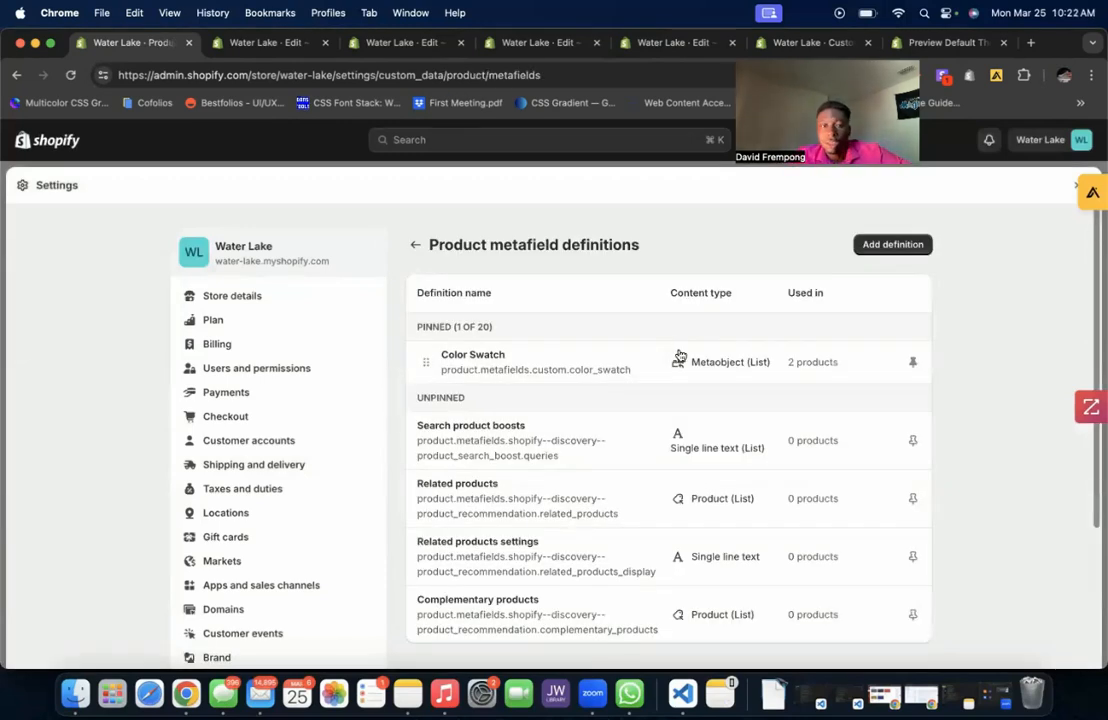
scroll(897, 297, "down", 3)
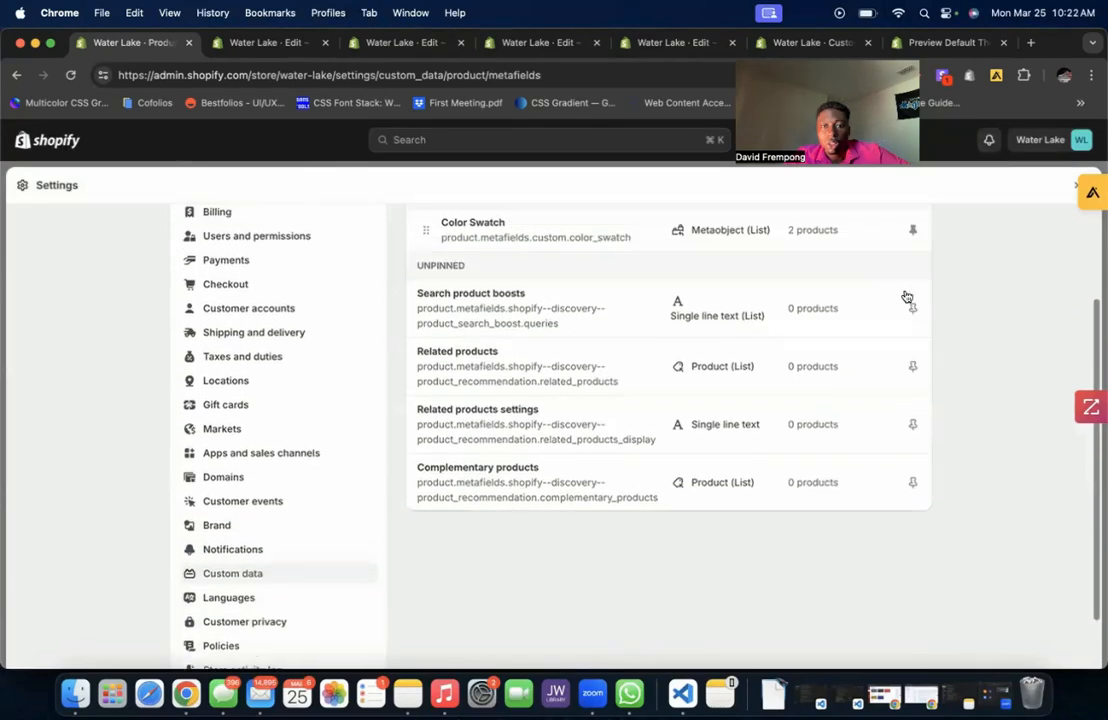
scroll(905, 297, "up", 3)
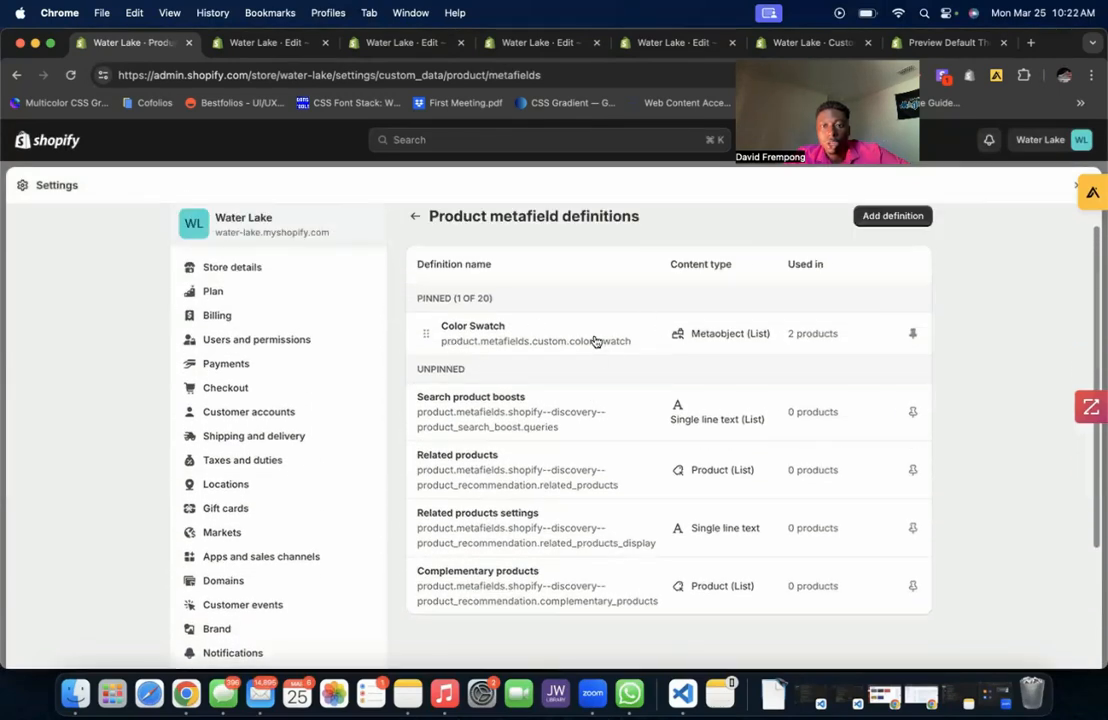
- Start a new product metafield definition named Color Filter Swatch
left_click(907, 219)
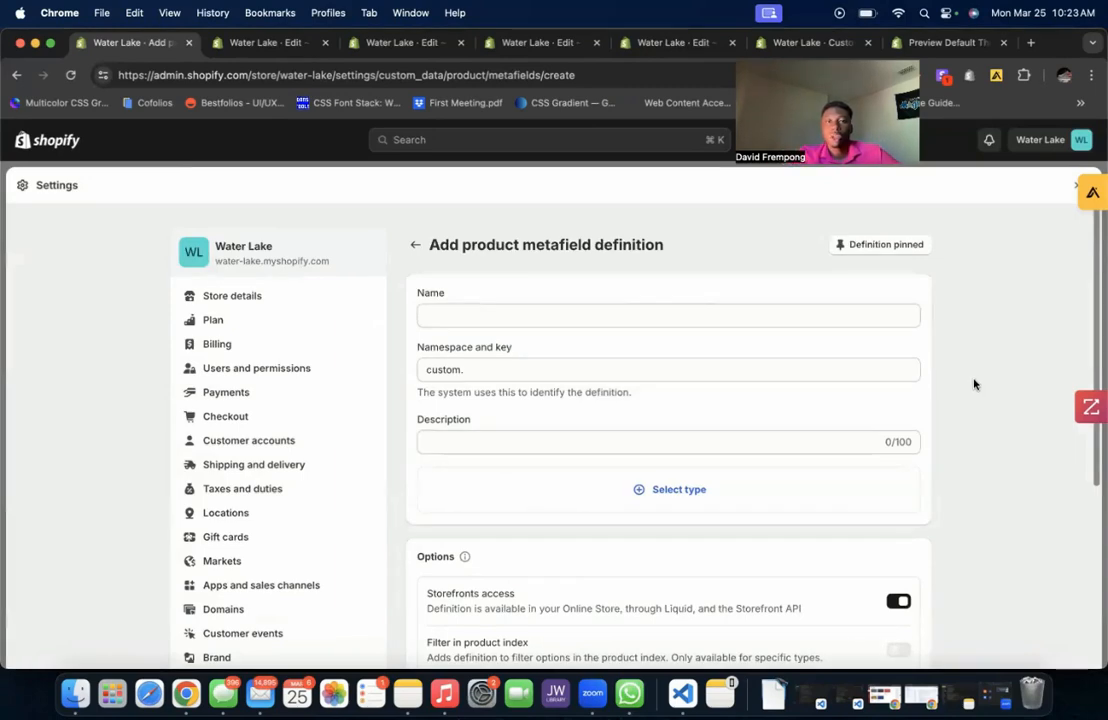
left_click(791, 314)
type("C")
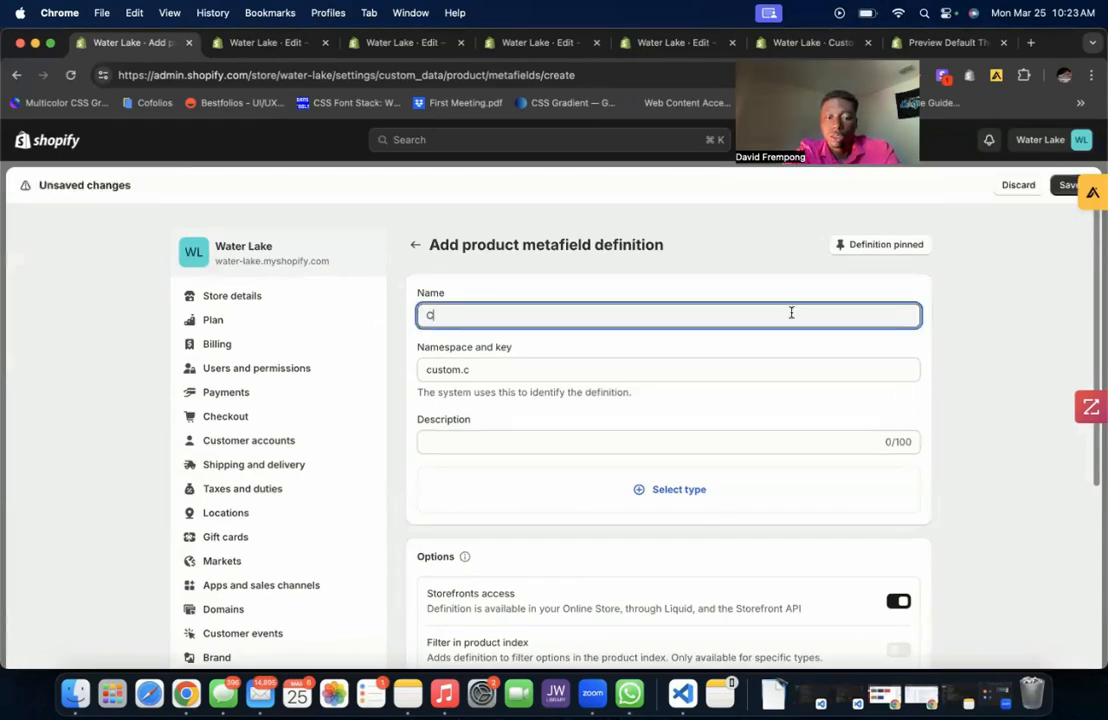
type("olor Fil")
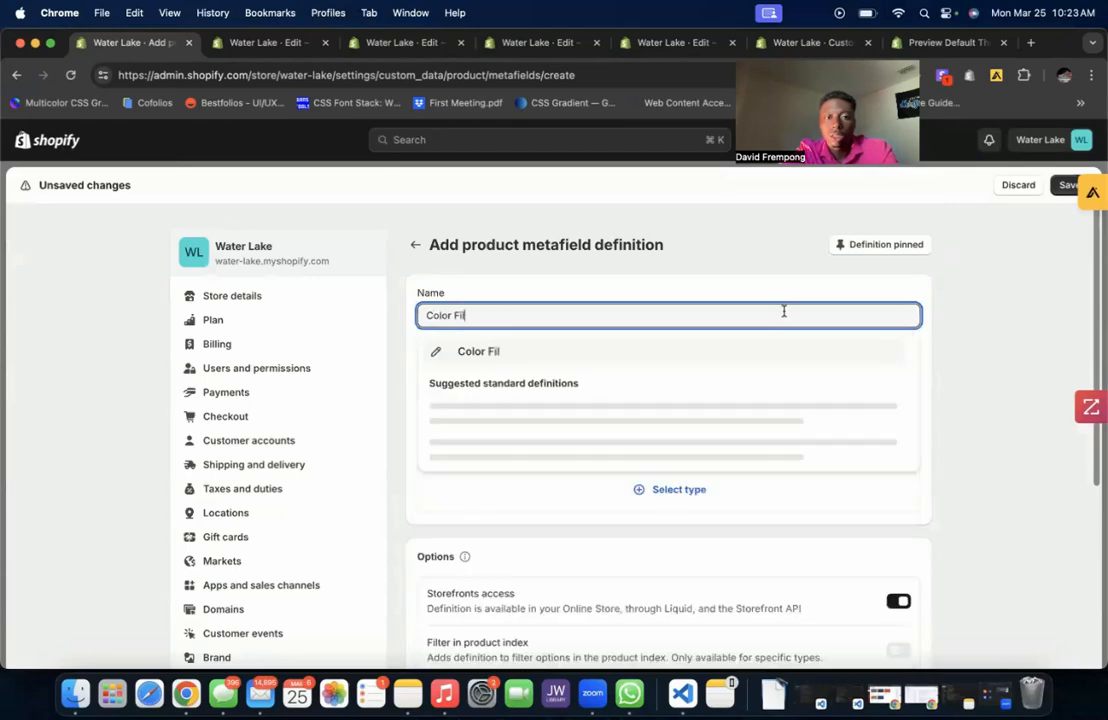
type("ter Swatch")
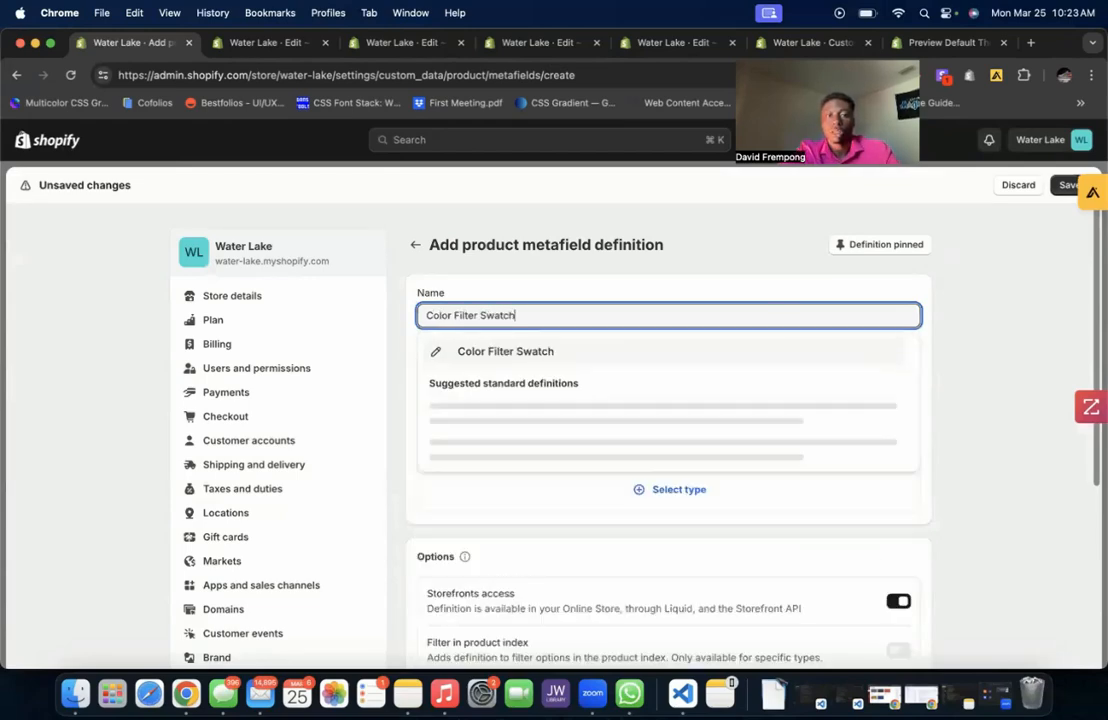
left_click(996, 315)
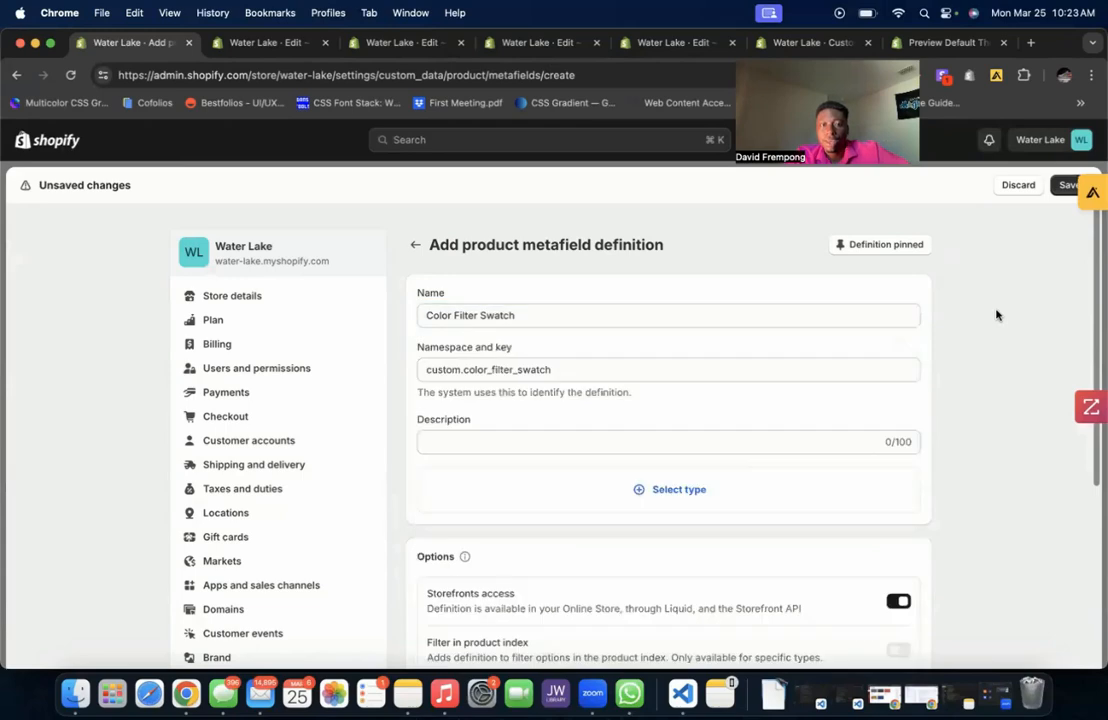
- Set the new metafield definition's type to Color and let it hold a list of values
scroll(996, 315, "down", 3)
left_click(877, 376)
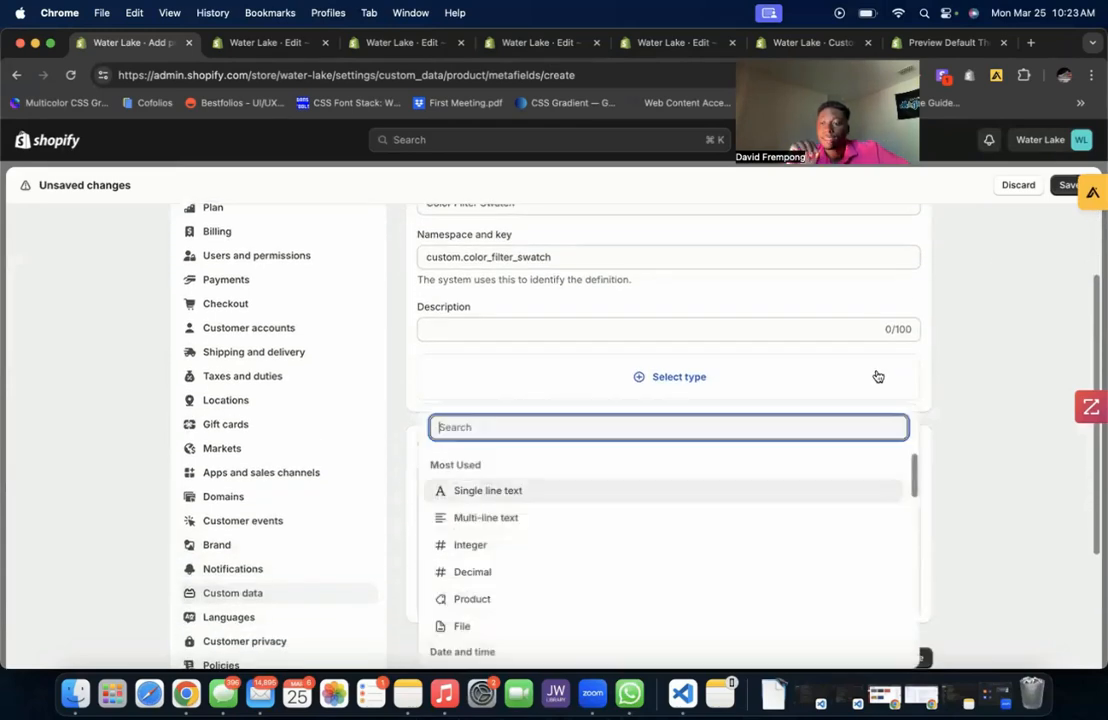
scroll(707, 509, "down", 10)
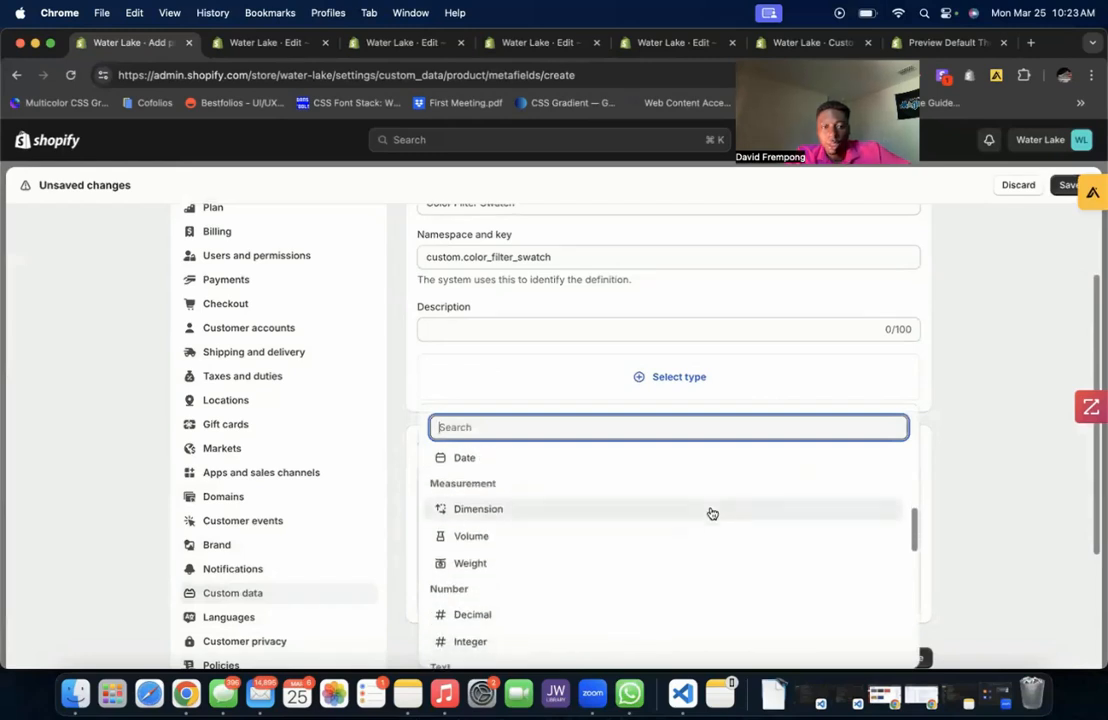
scroll(712, 512, "down", 8)
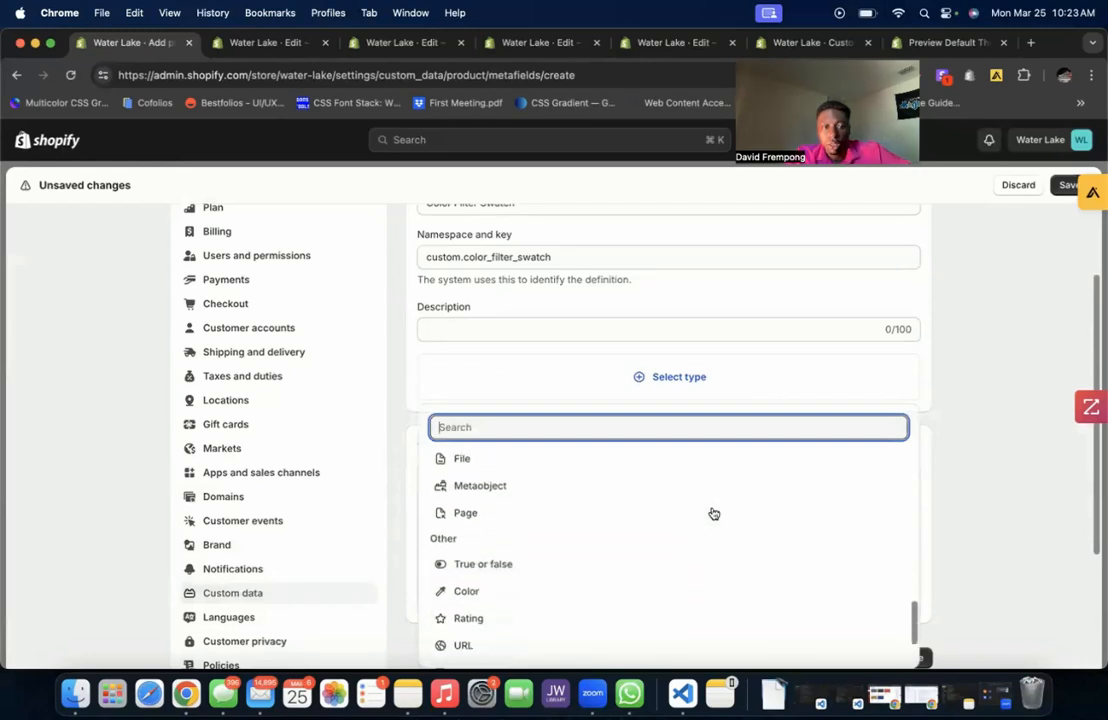
left_click(627, 512)
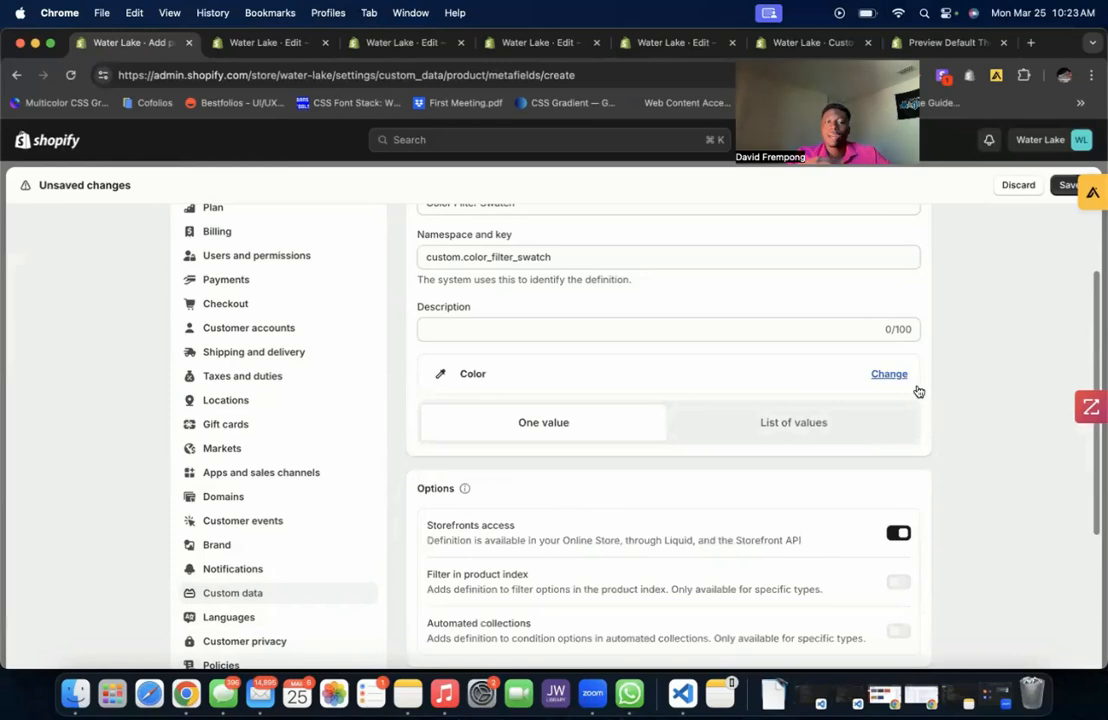
left_click(797, 434)
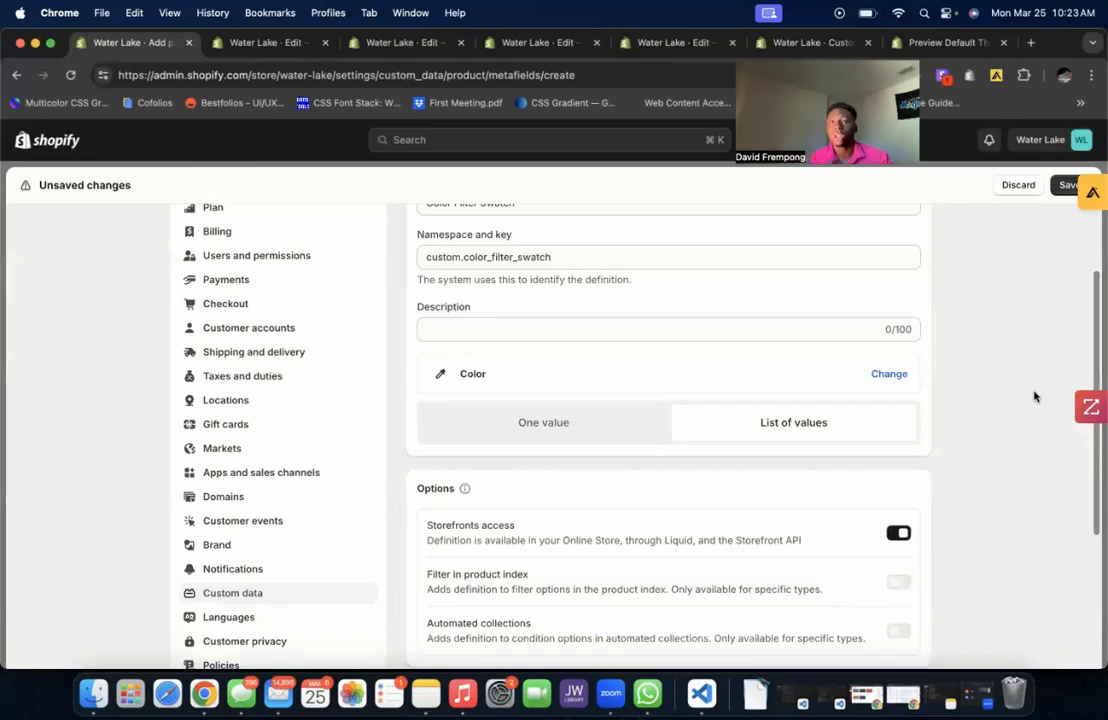
- Review the Color Filter Swatch definition's fields and options, and leave the form without saving the changes
scroll(1034, 398, "down", 3)
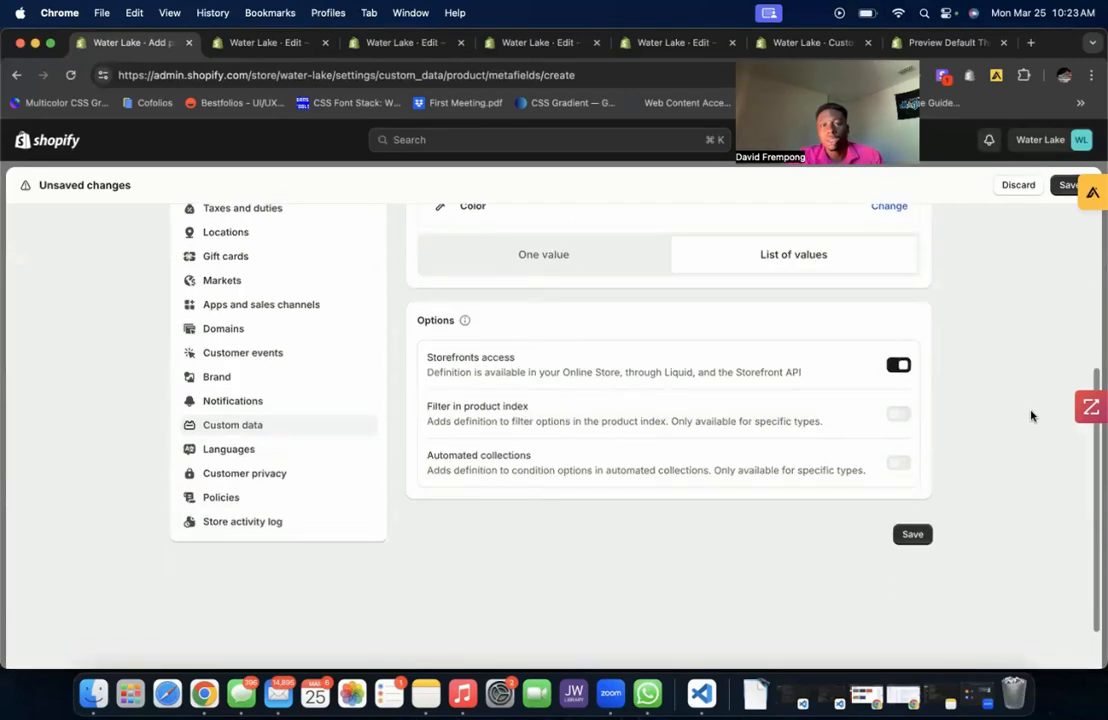
scroll(1040, 400, "up", 5)
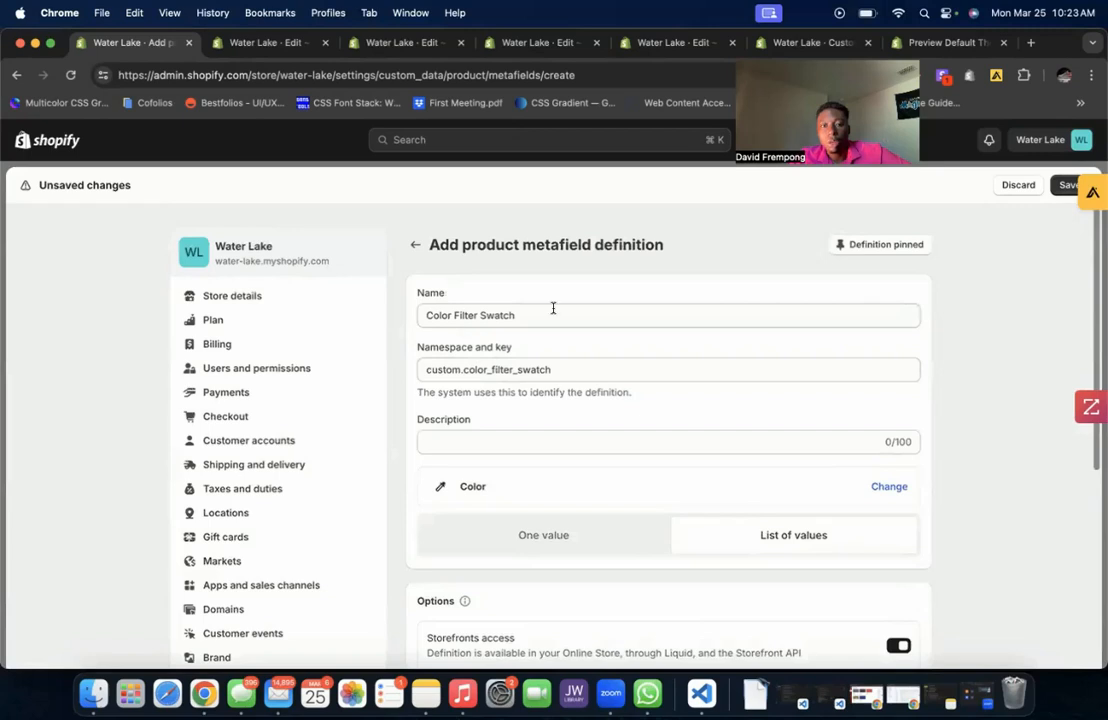
scroll(495, 369, "down", 1)
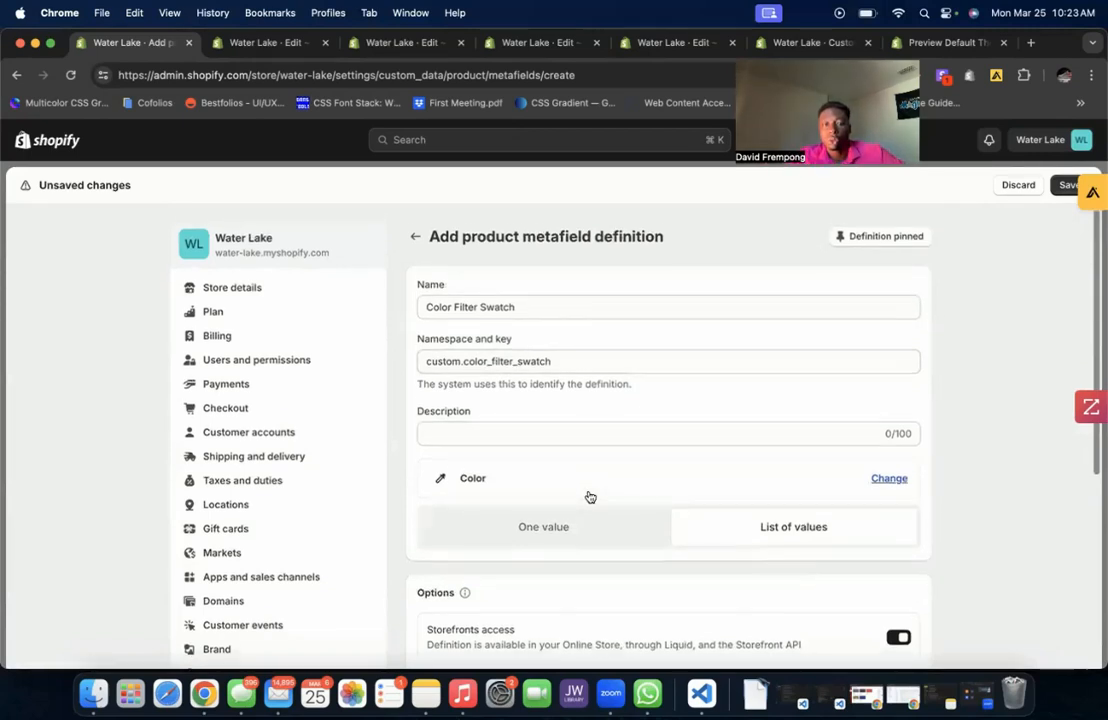
scroll(590, 497, "down", 2)
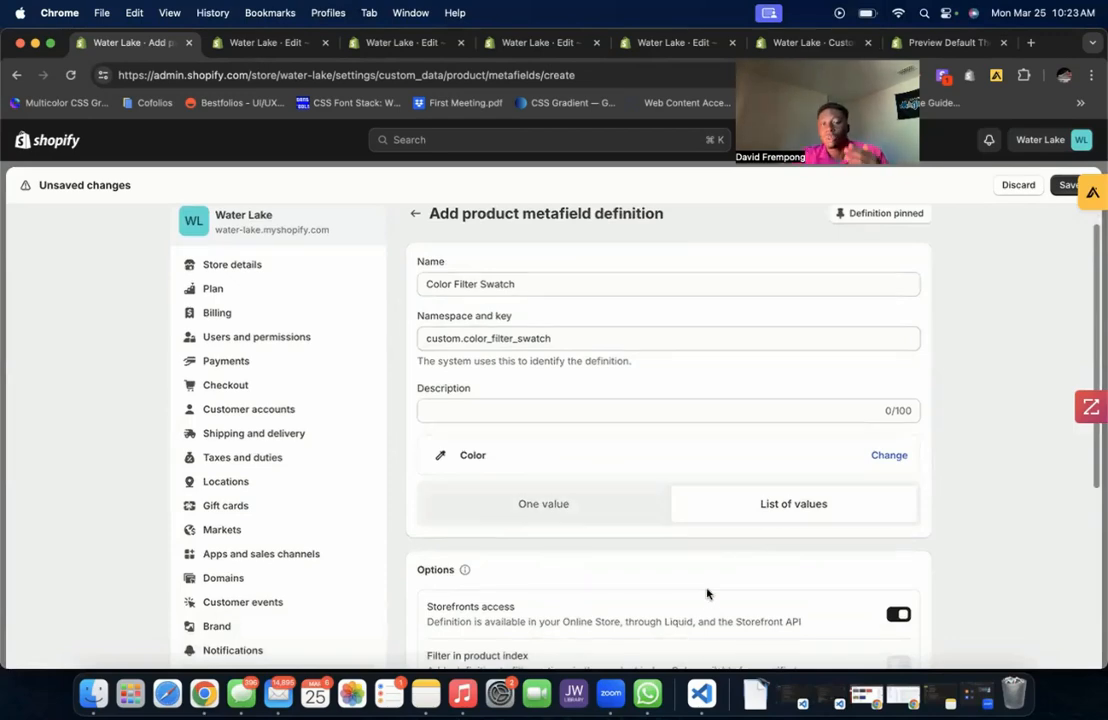
scroll(707, 594, "down", 5)
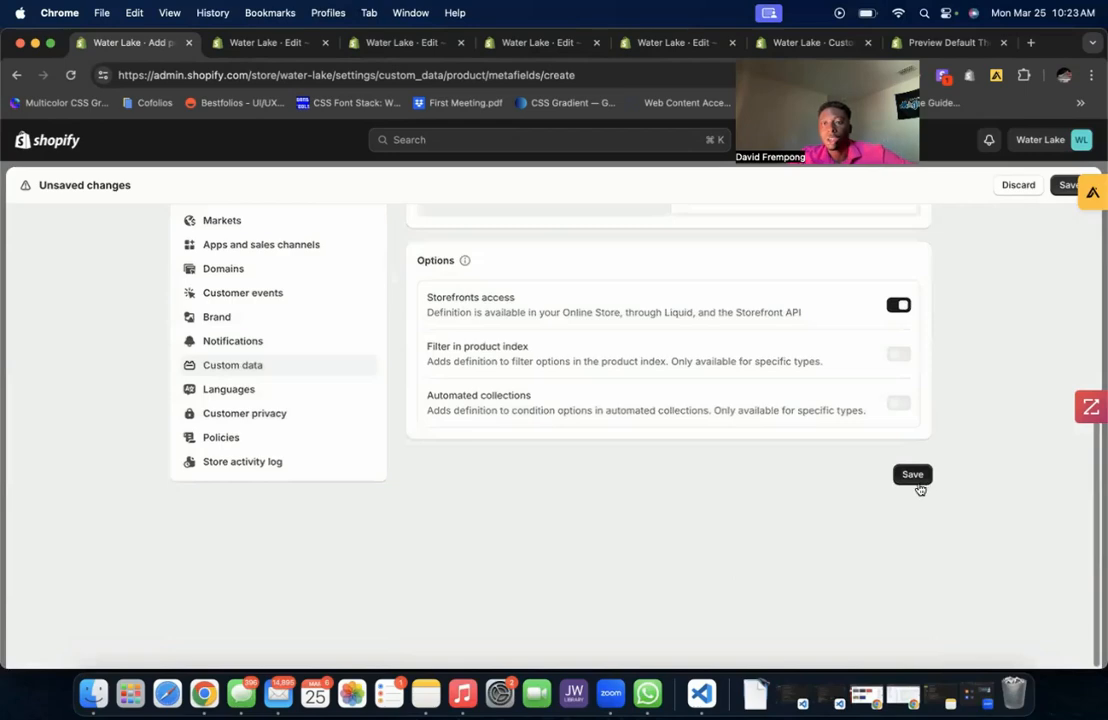
scroll(547, 356, "up", 5)
left_click(420, 251)
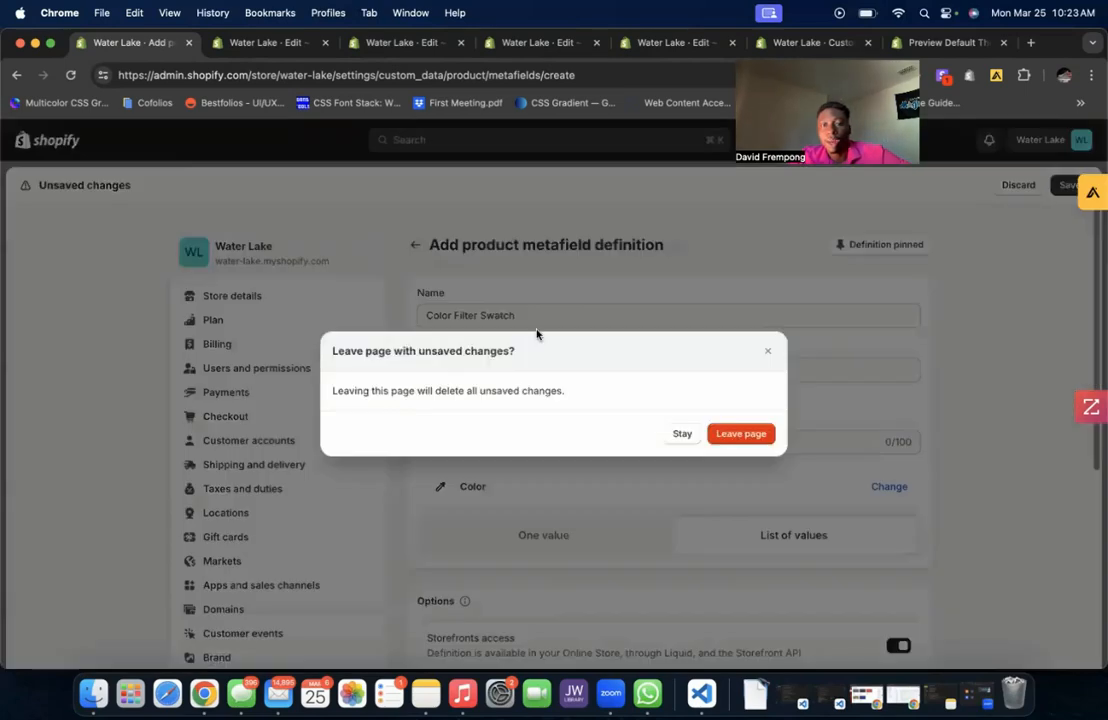
left_click(754, 435)
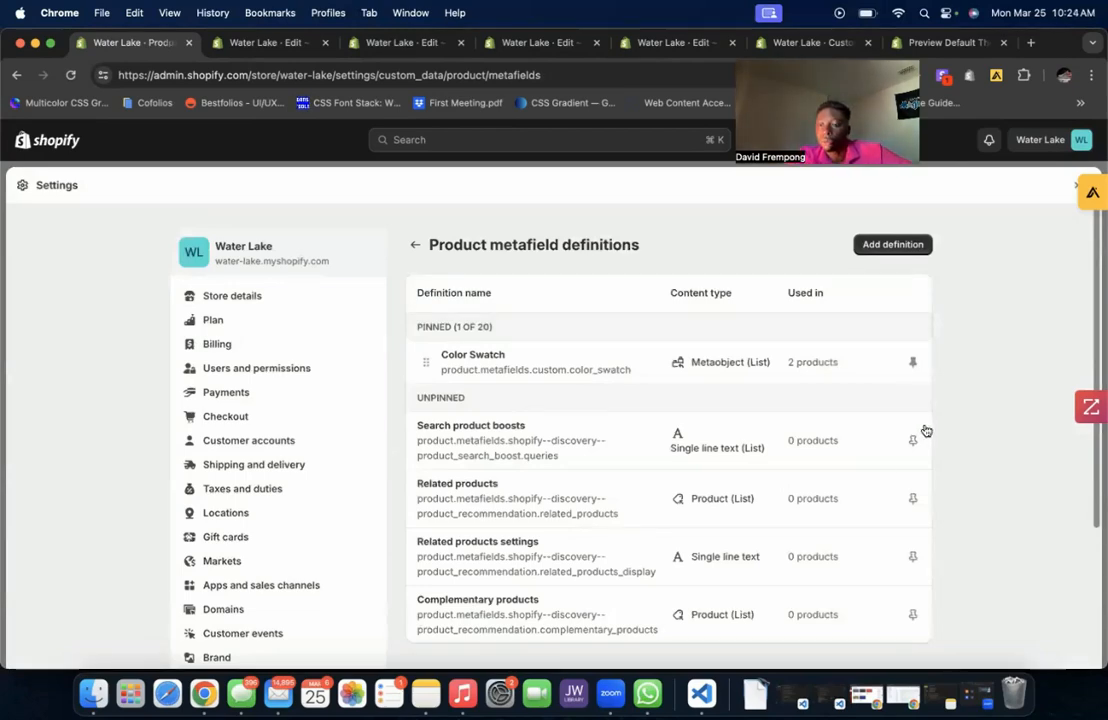
- Leave the settings and open the Short Sleeve T-Shirt product from the product list
left_click(1074, 186)
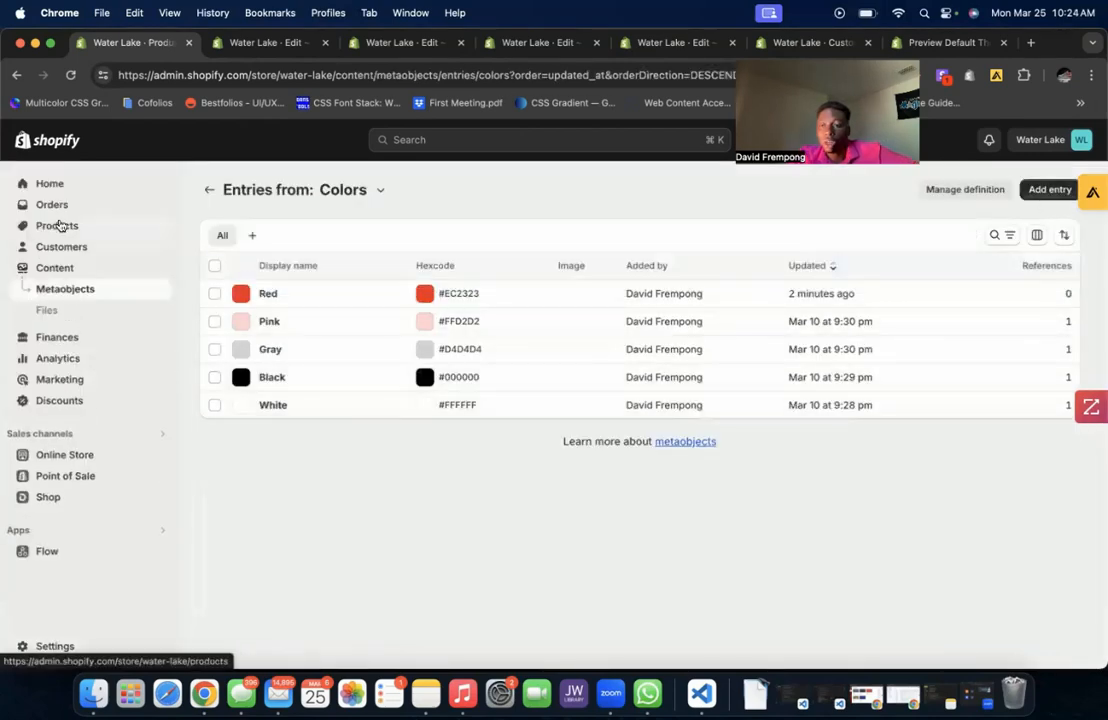
left_click(58, 225)
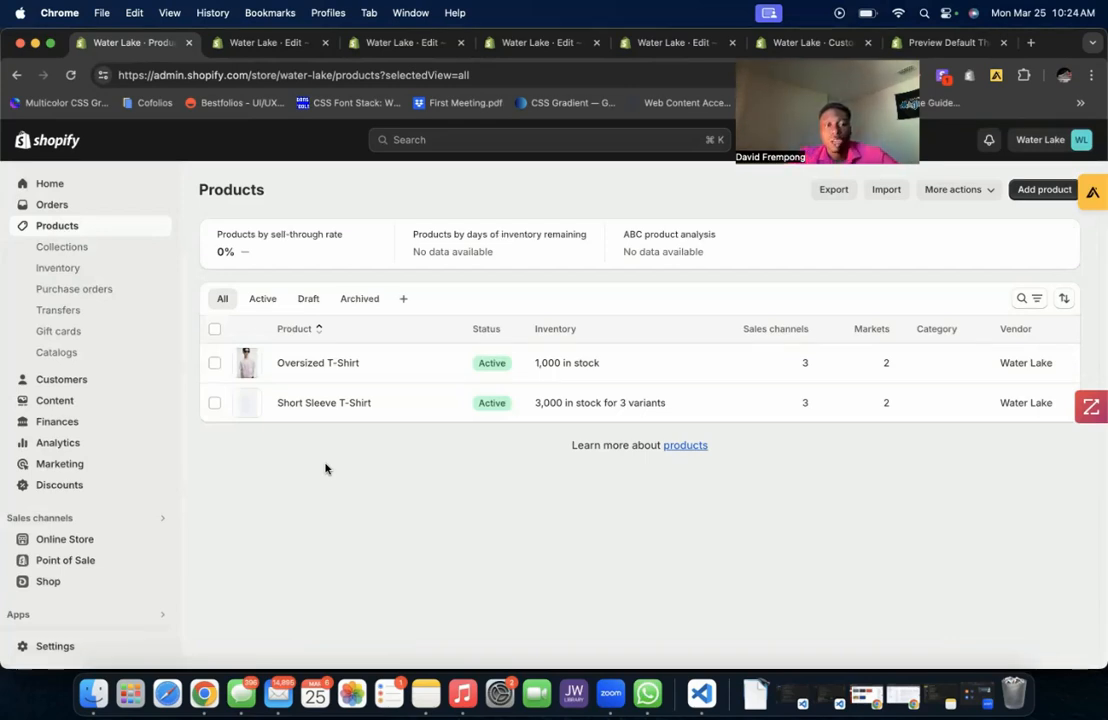
left_click(329, 404)
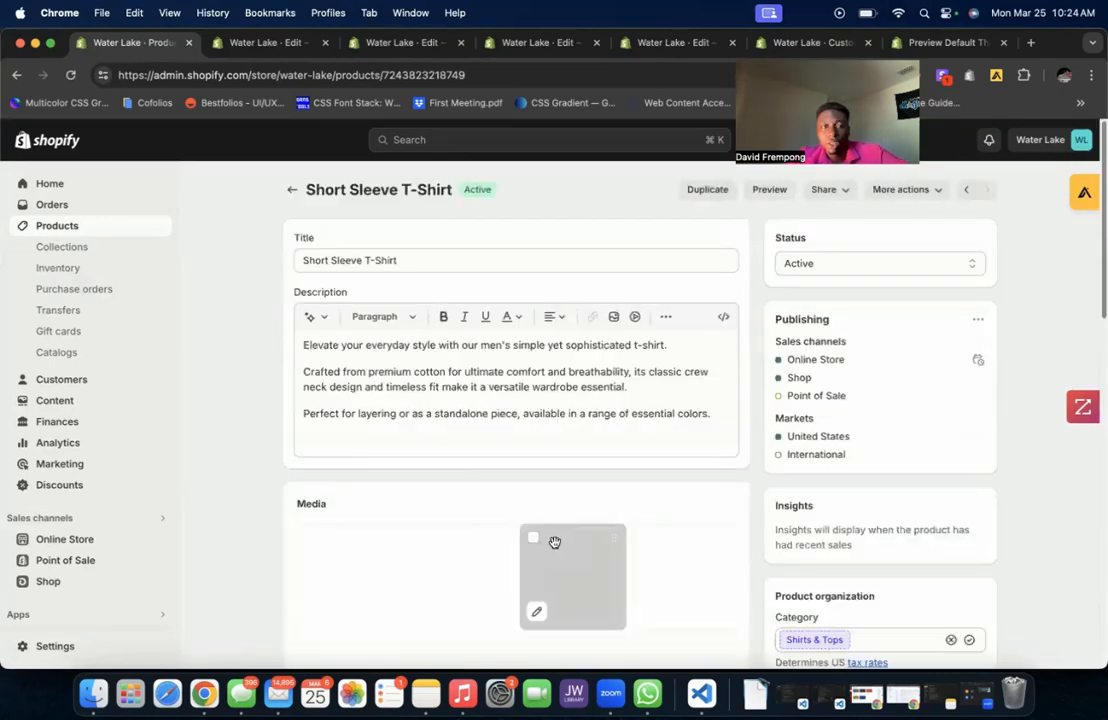
- Check which entries are assigned to the Color Swatch metafield of the Short Sleeve T-Shirt
scroll(553, 544, "down", 10)
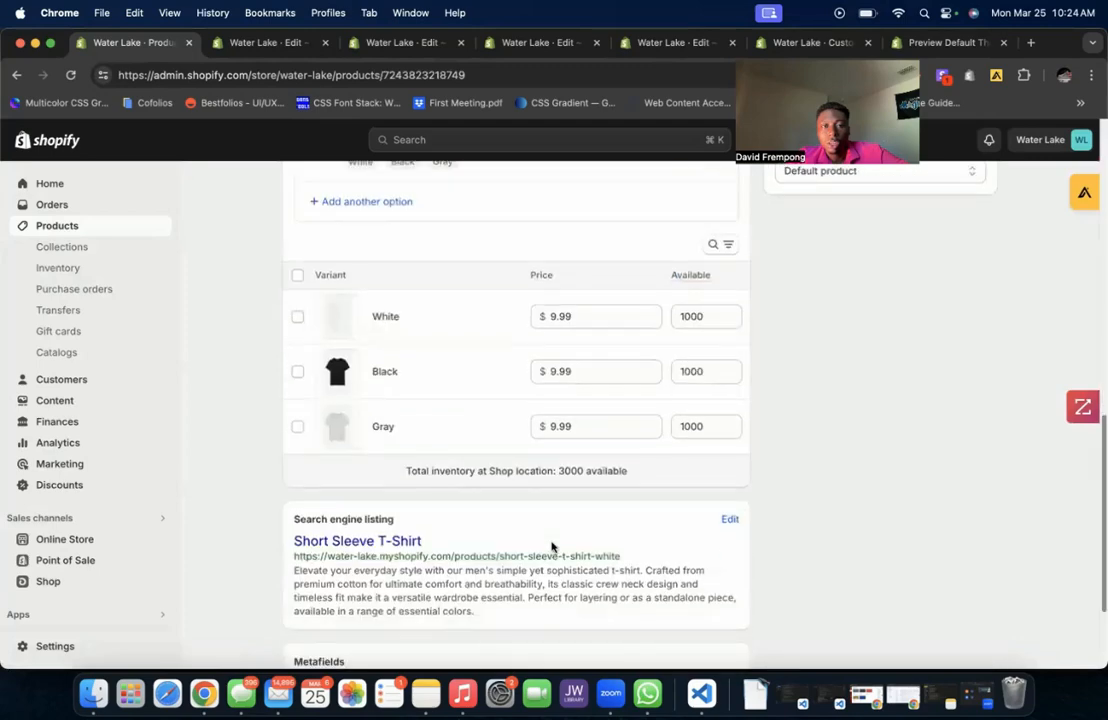
scroll(551, 546, "down", 3)
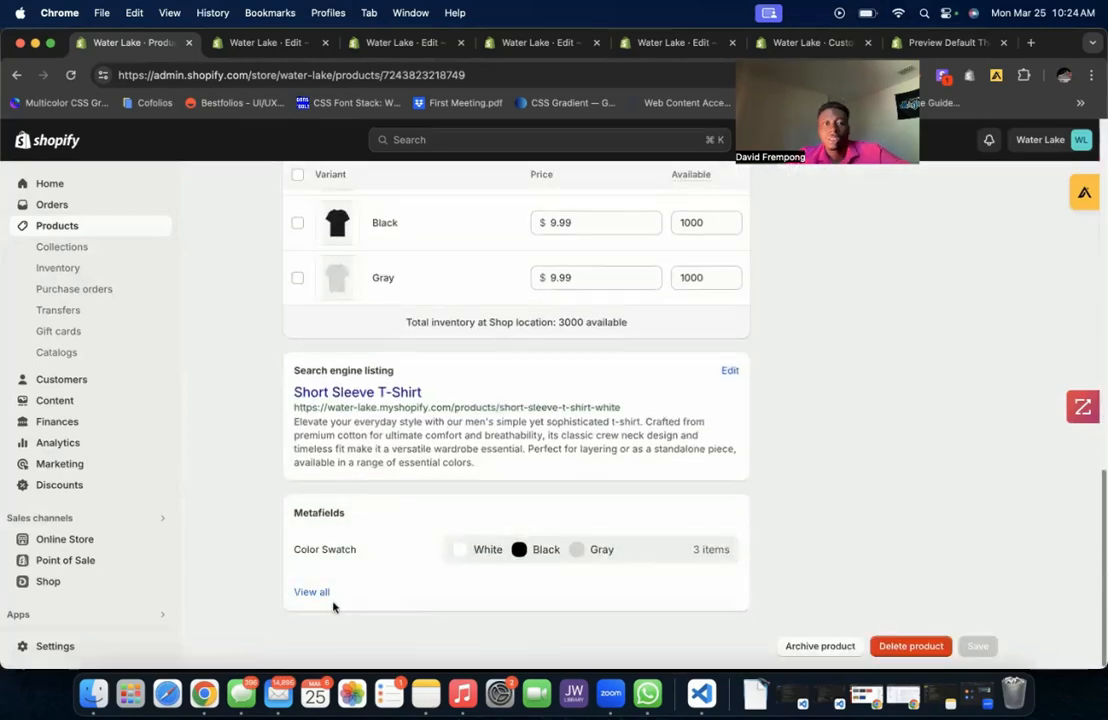
left_click(549, 558)
scroll(551, 562, "down", 1)
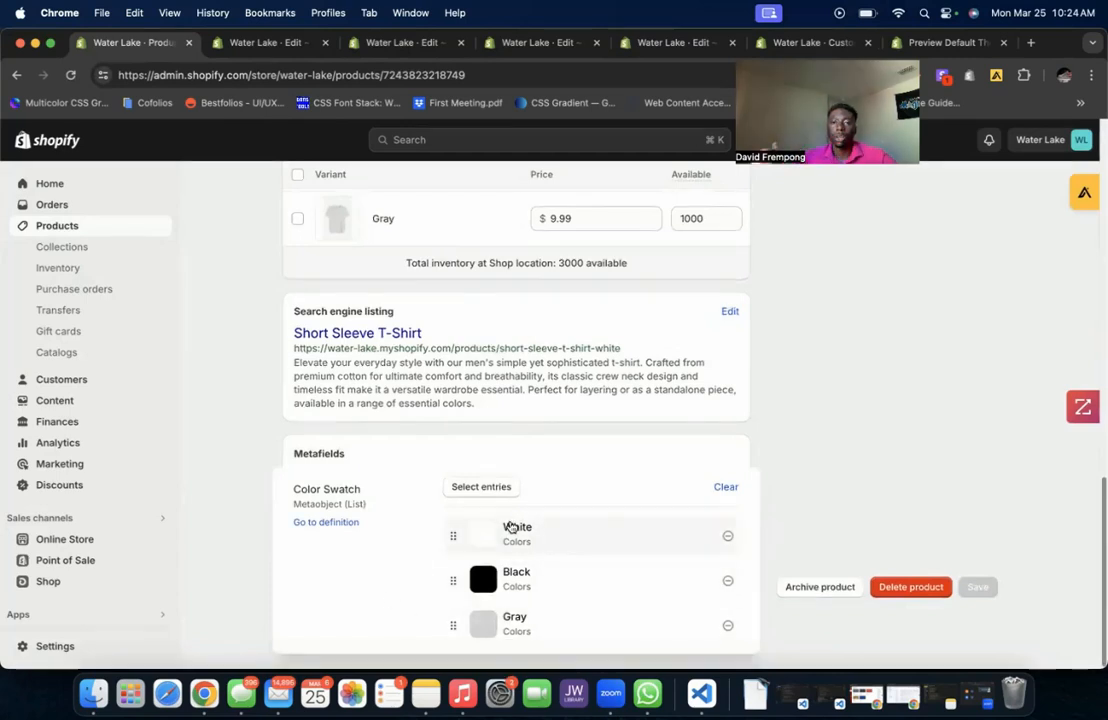
left_click(818, 459)
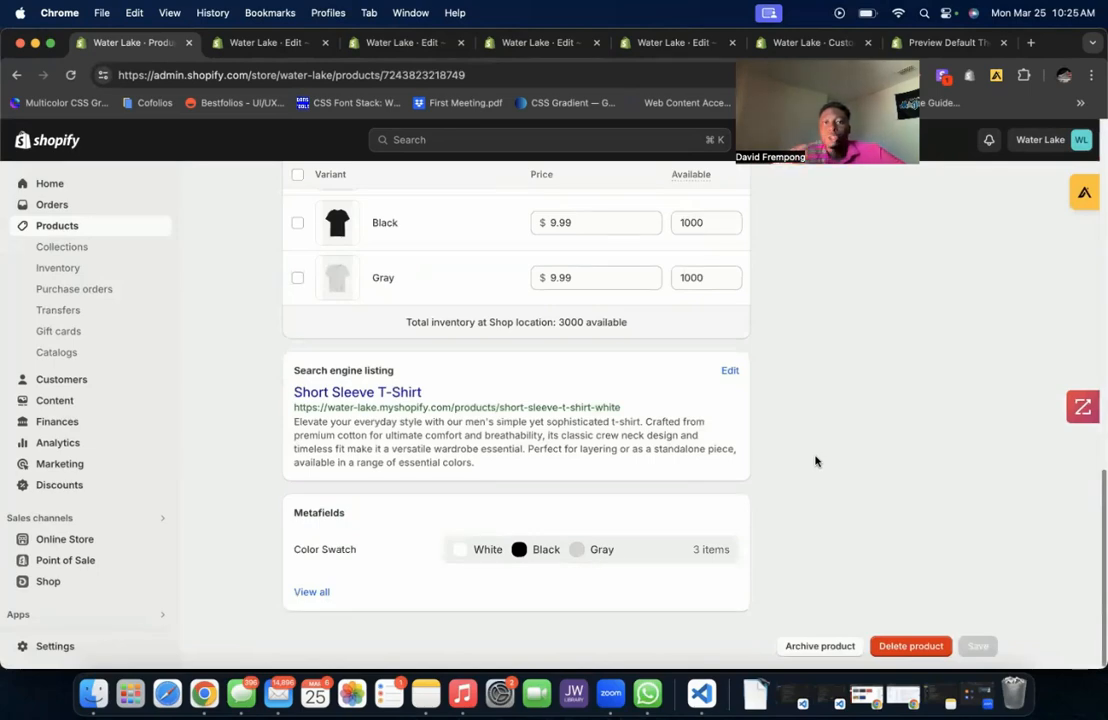
- Add the Red entry to the T-shirt's Color Swatch metafield, save the product and check the saved entries
left_click(664, 555)
scroll(658, 495, "down", 1)
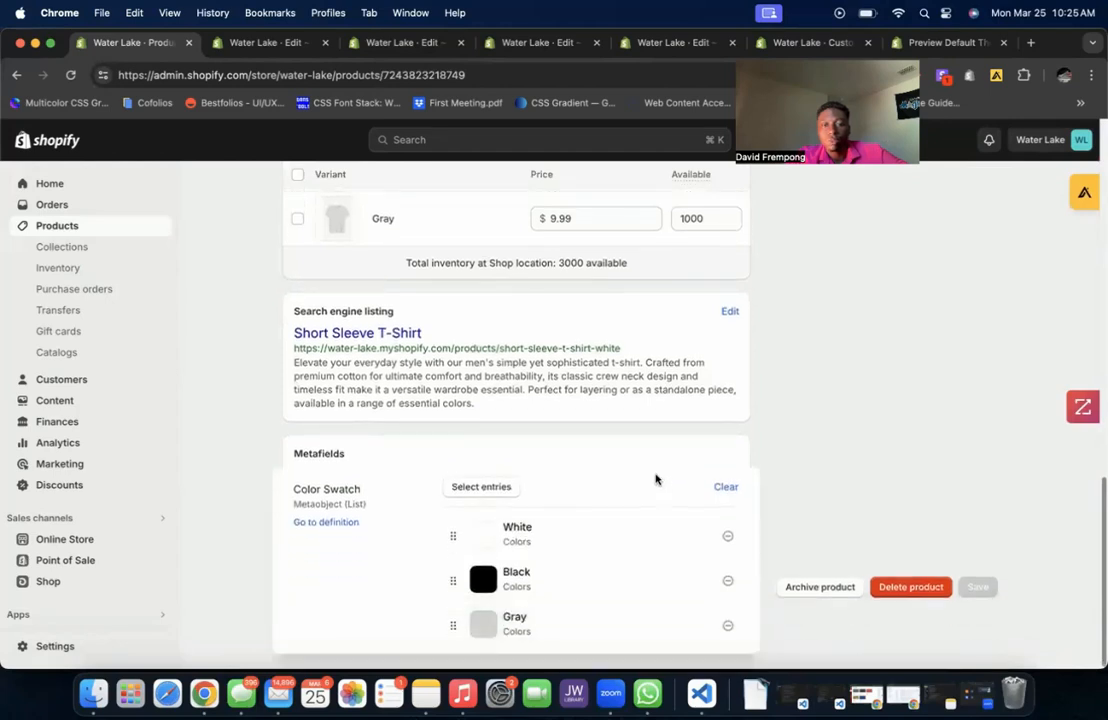
left_click(497, 489)
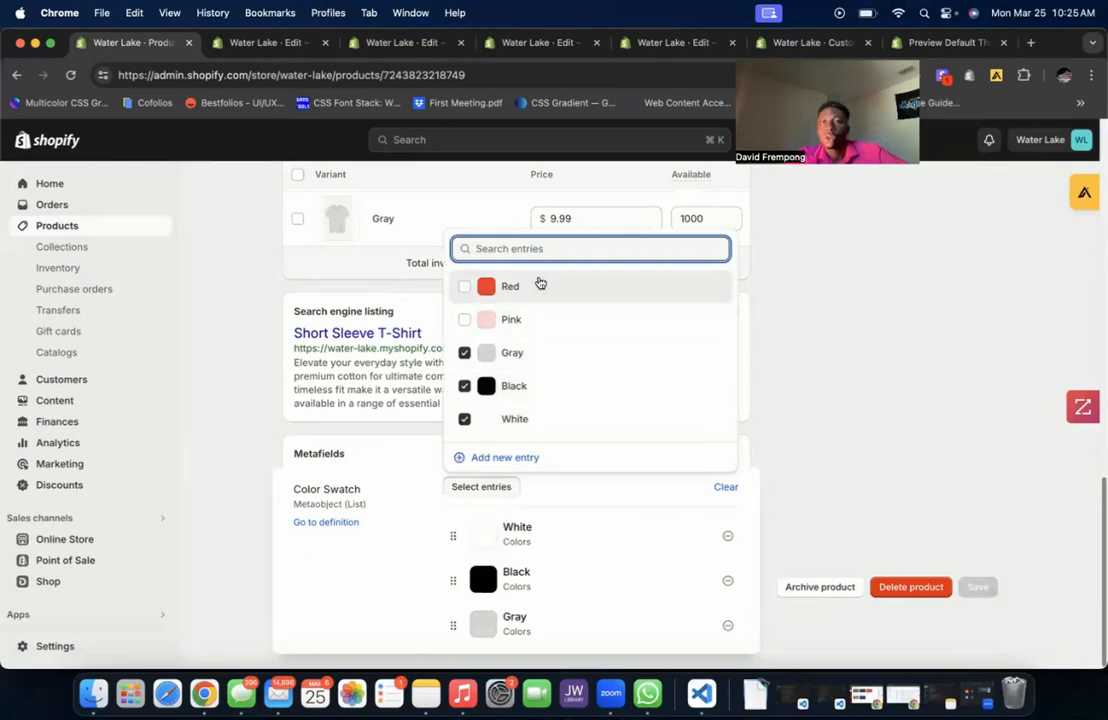
left_click(616, 288)
scroll(752, 465, "down", 1)
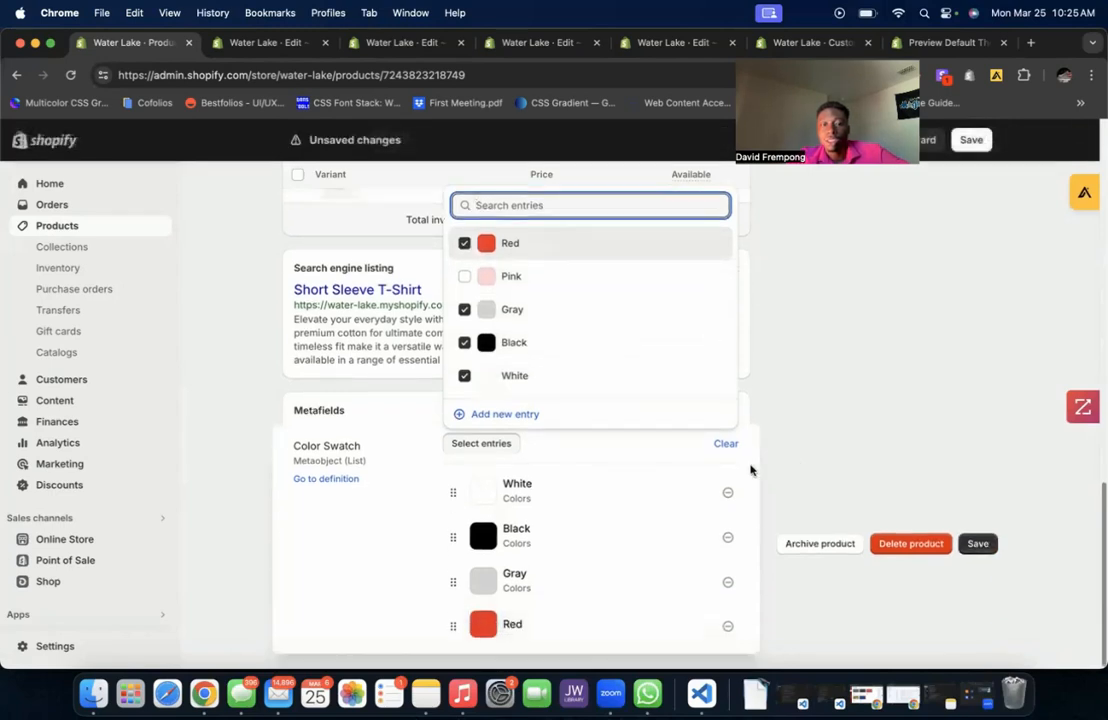
left_click(982, 545)
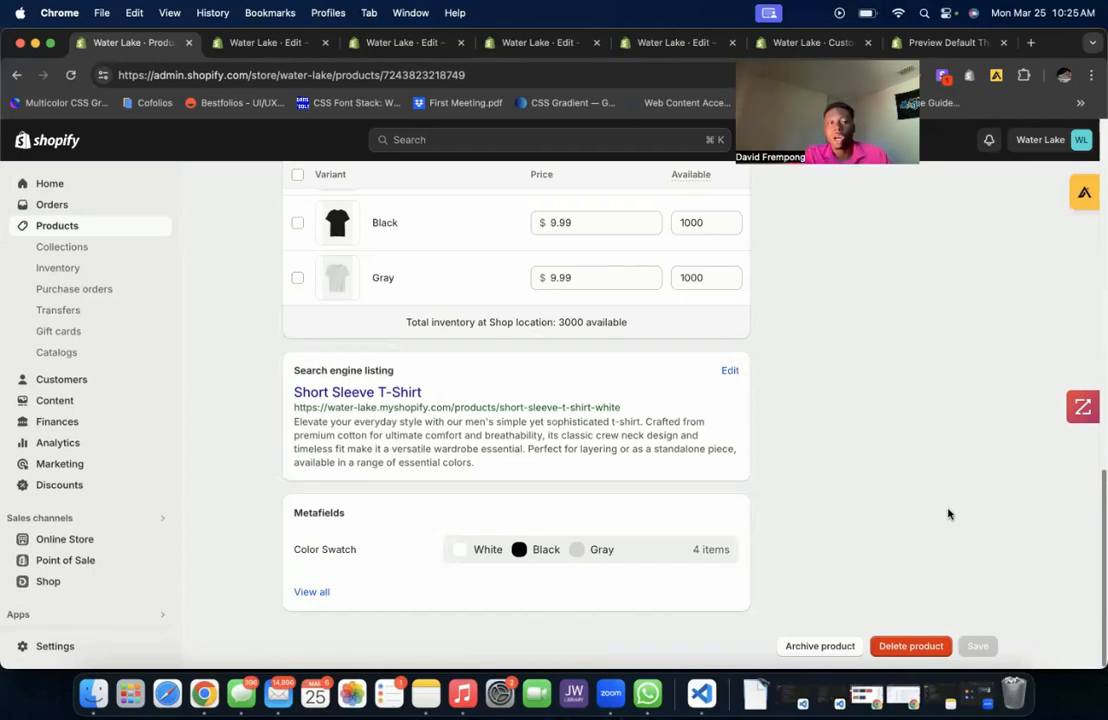
left_click(641, 557)
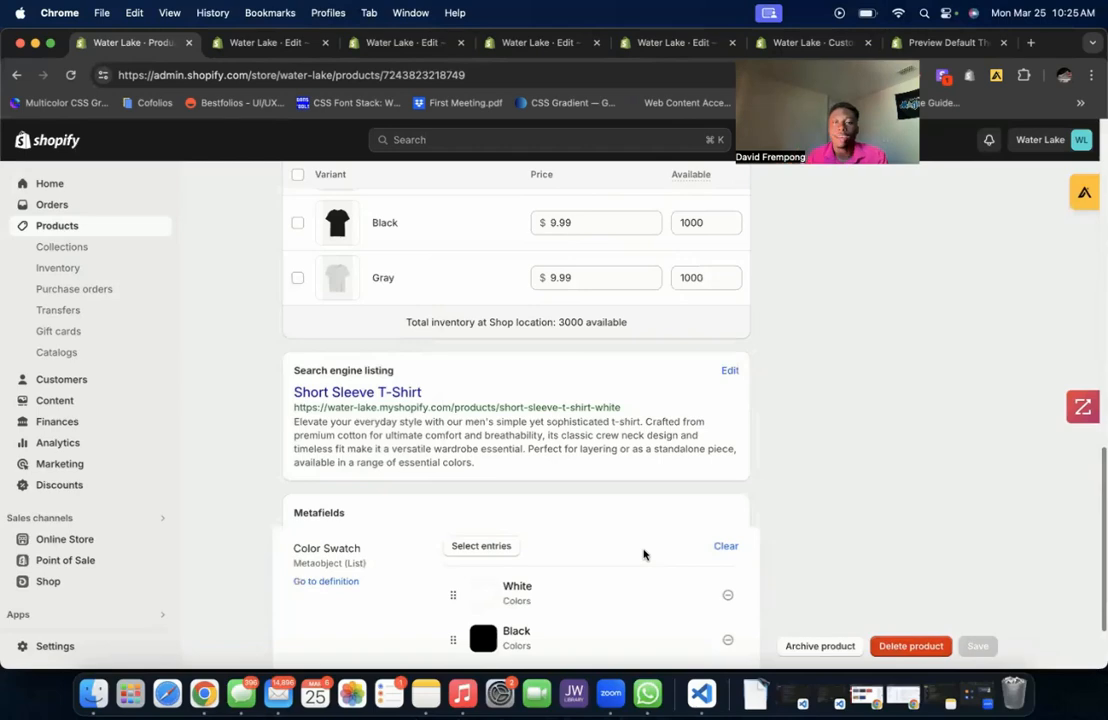
scroll(645, 547, "down", 2)
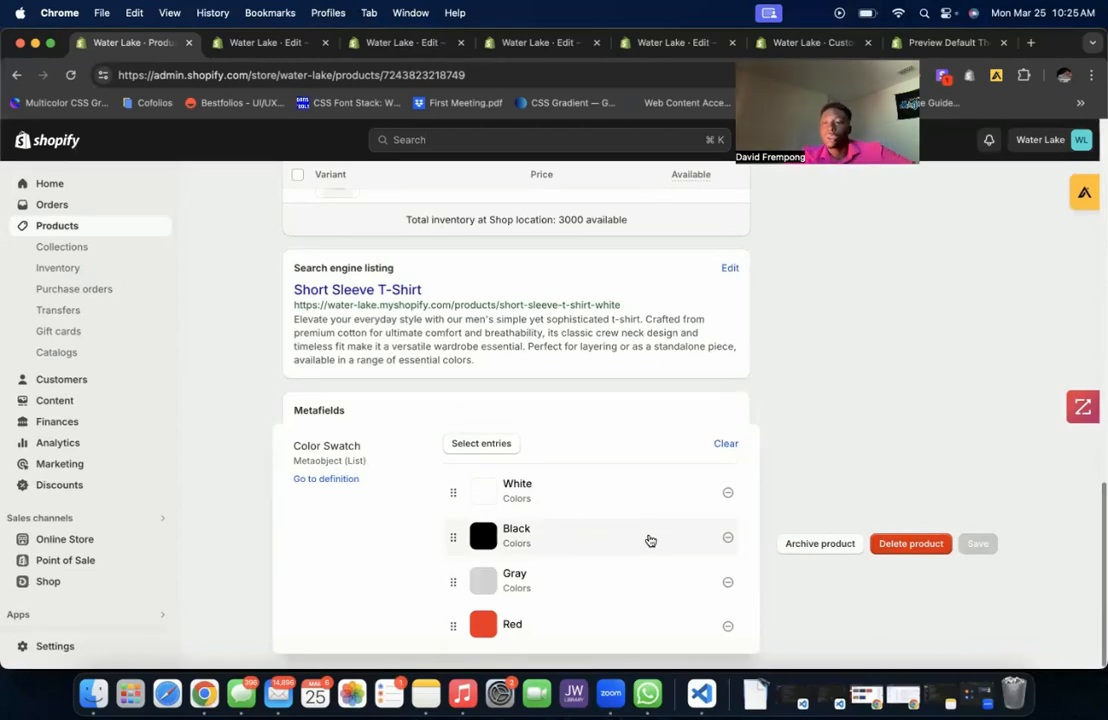
left_click(917, 423)
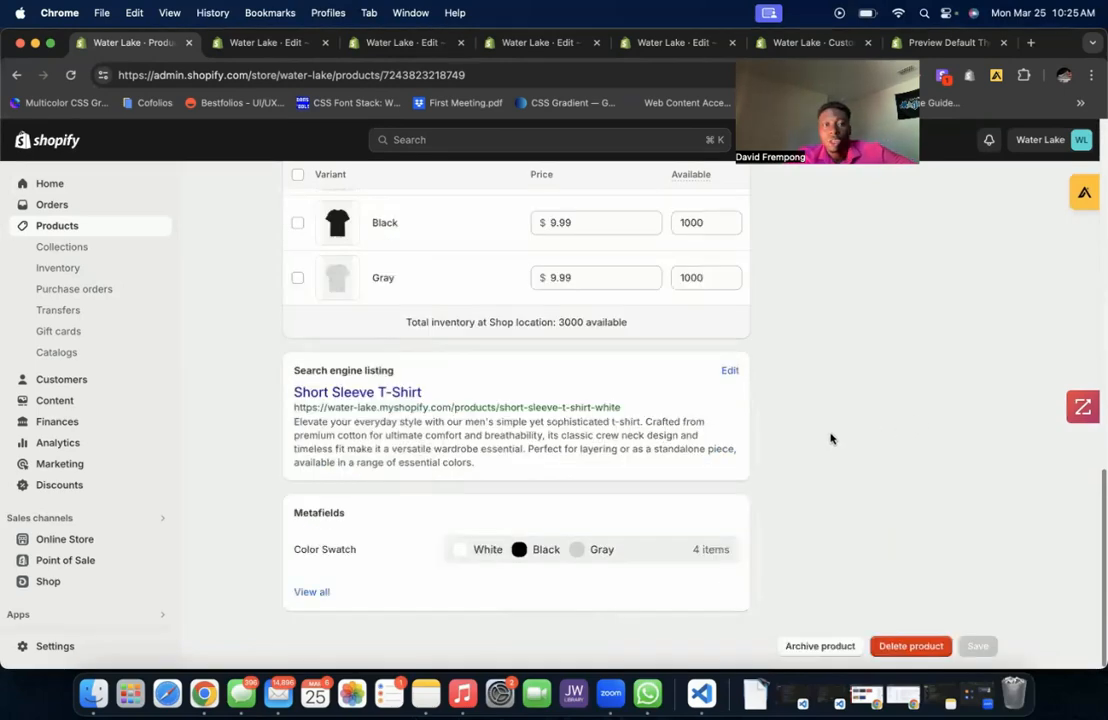
- Leave the product and open the Search & Discovery app in the store admin
scroll(831, 438, "up", 10)
scroll(779, 465, "up", 2)
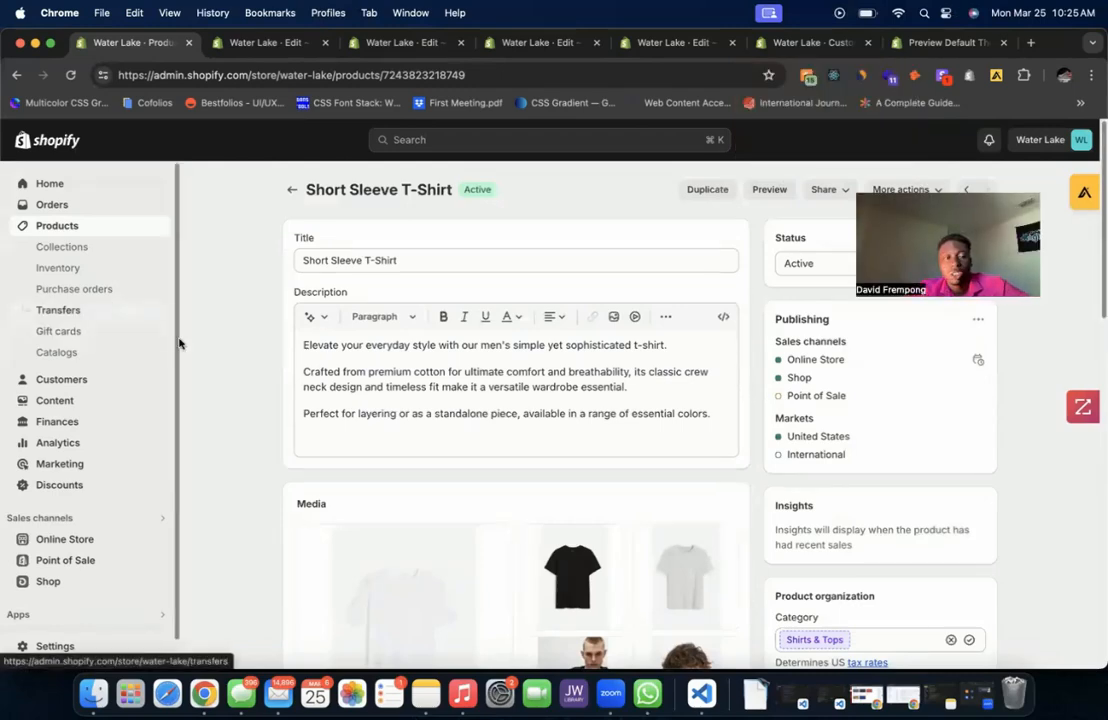
scroll(100, 560, "down", 5)
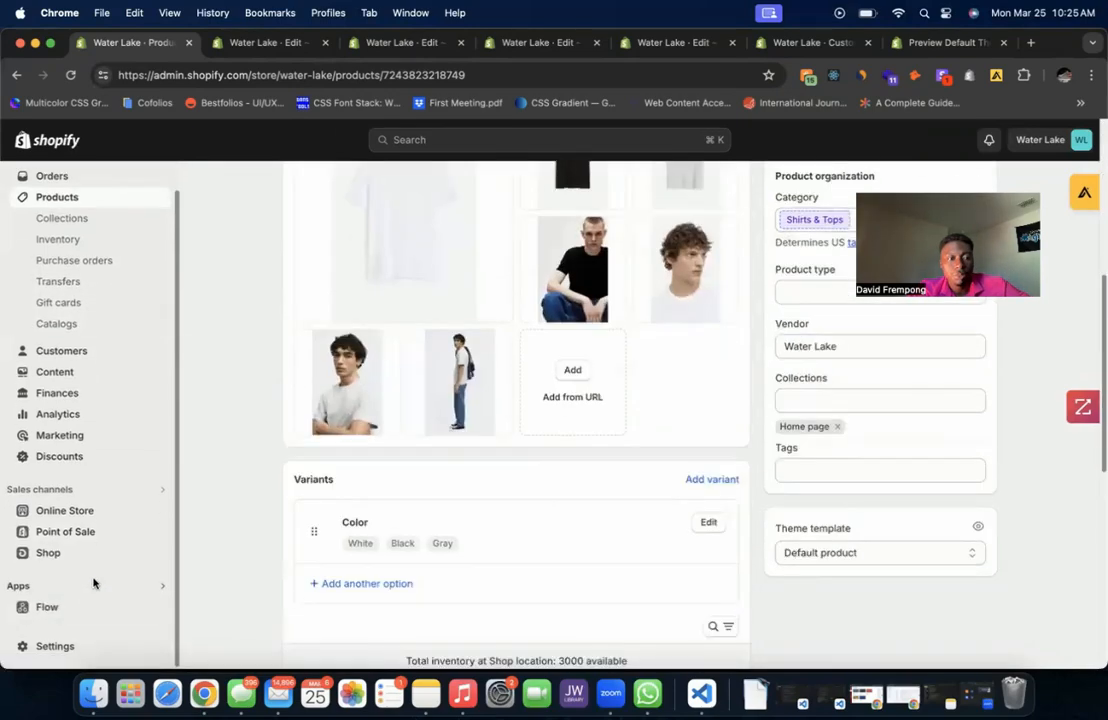
left_click(99, 587)
left_click(428, 206)
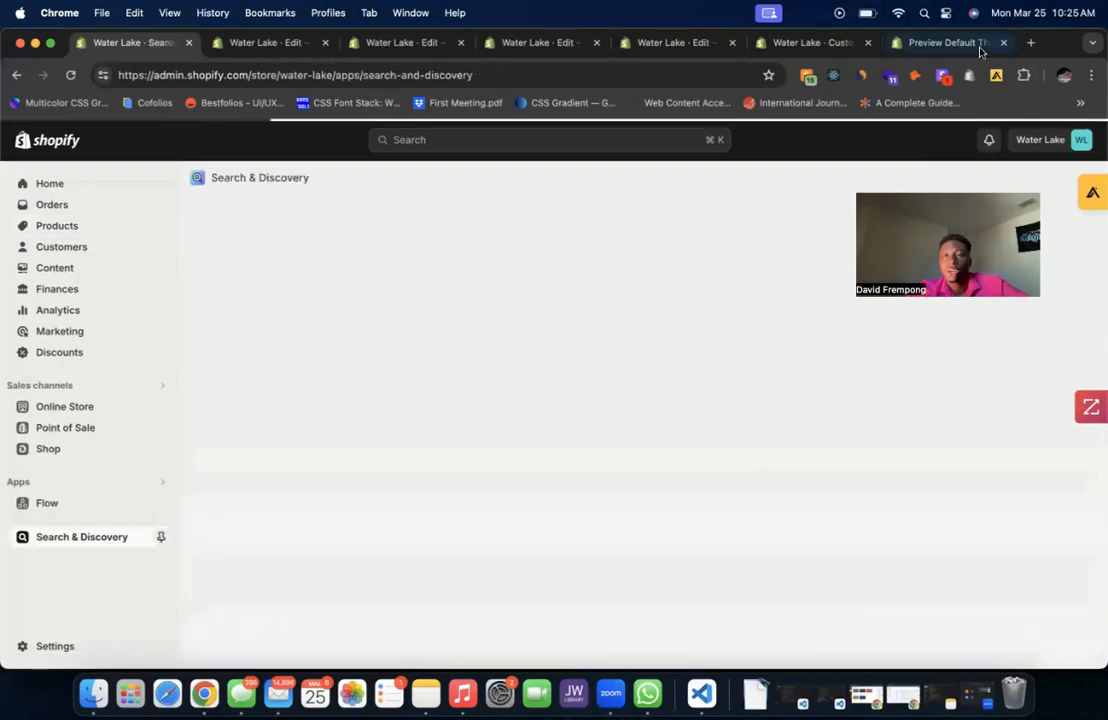
- Search the web for "shopify app store" in a new browser tab and open the Shopify App Store
left_click(1030, 43)
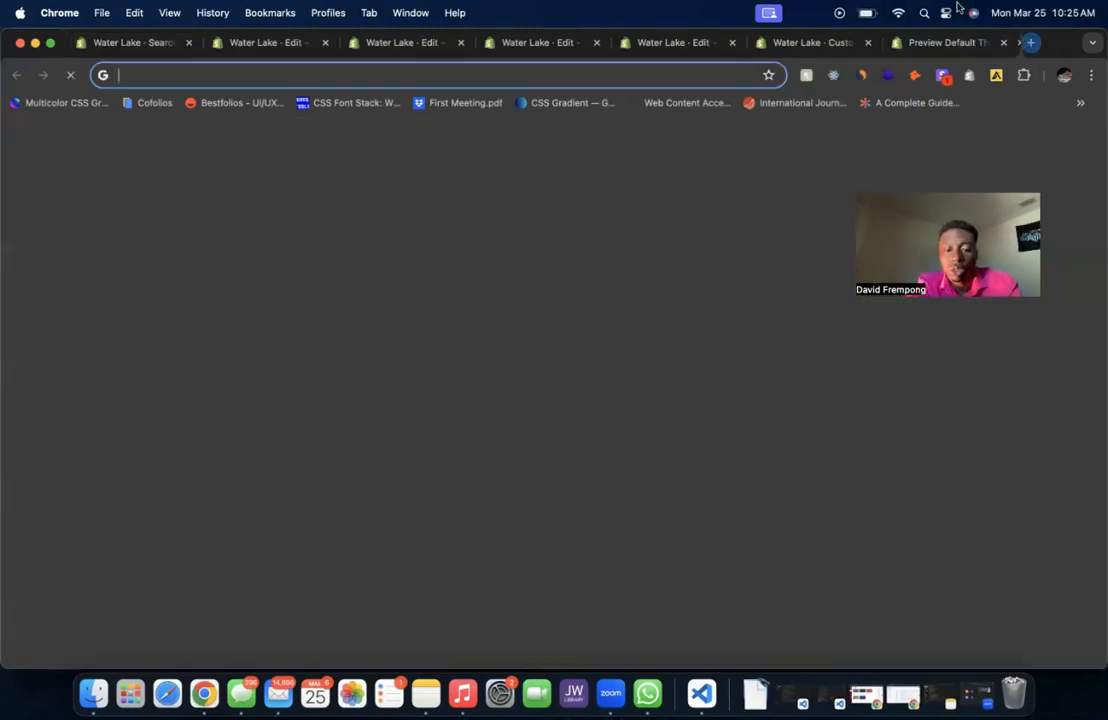
type("shopify app store")
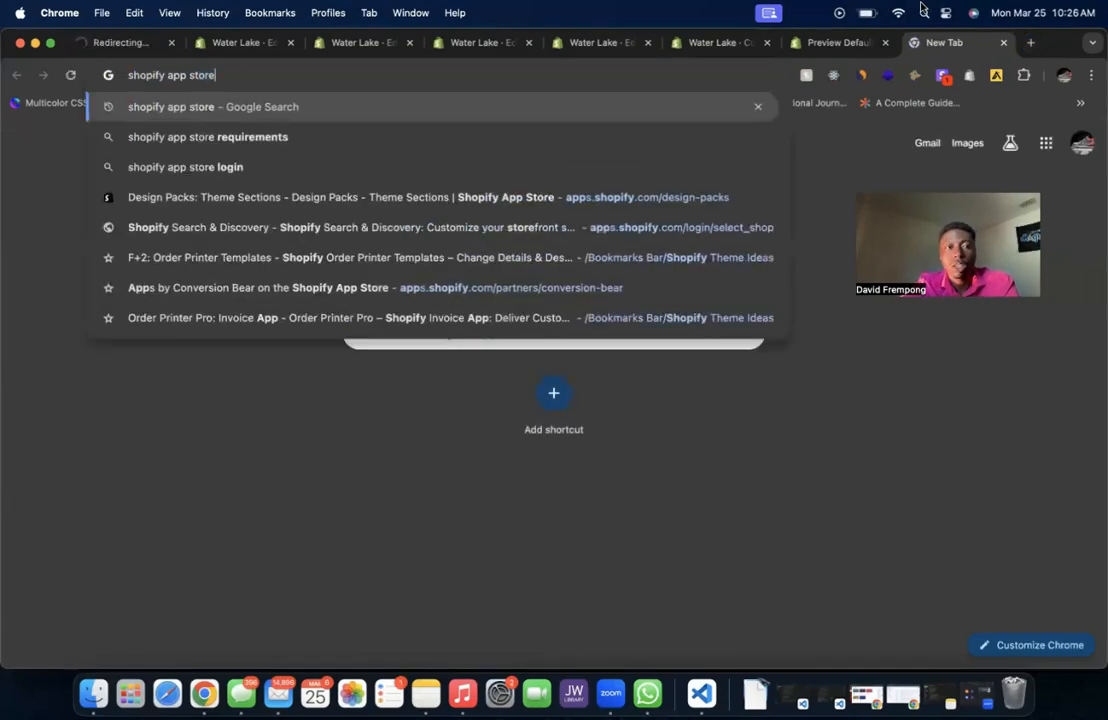
key("Return")
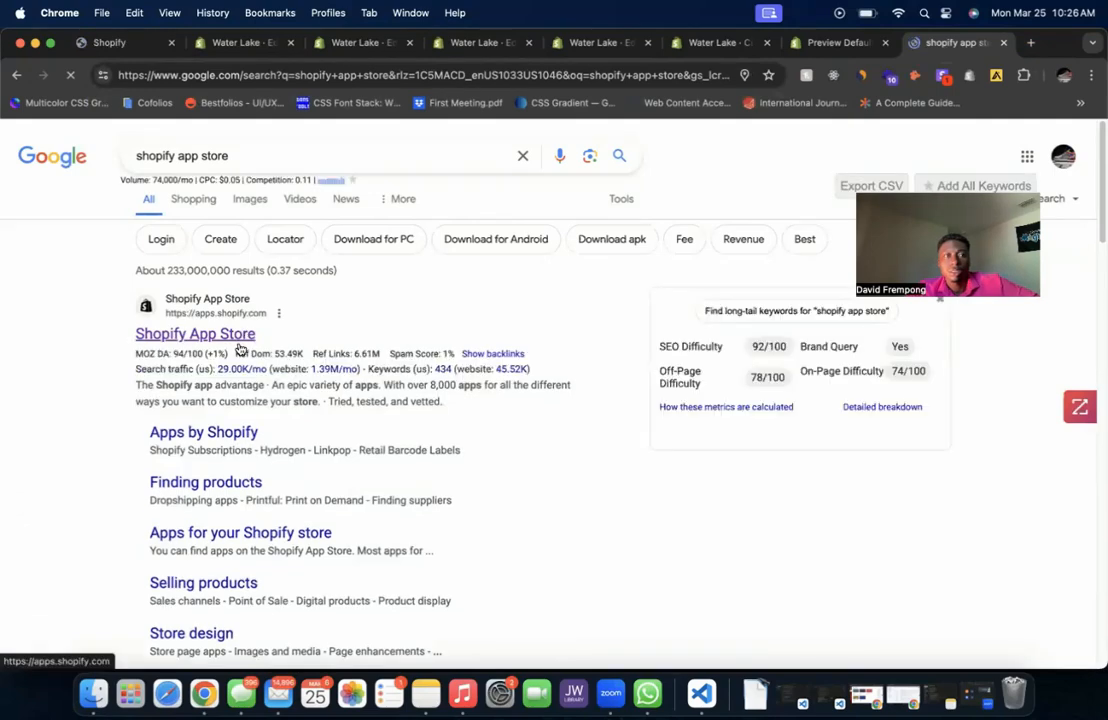
left_click(238, 341)
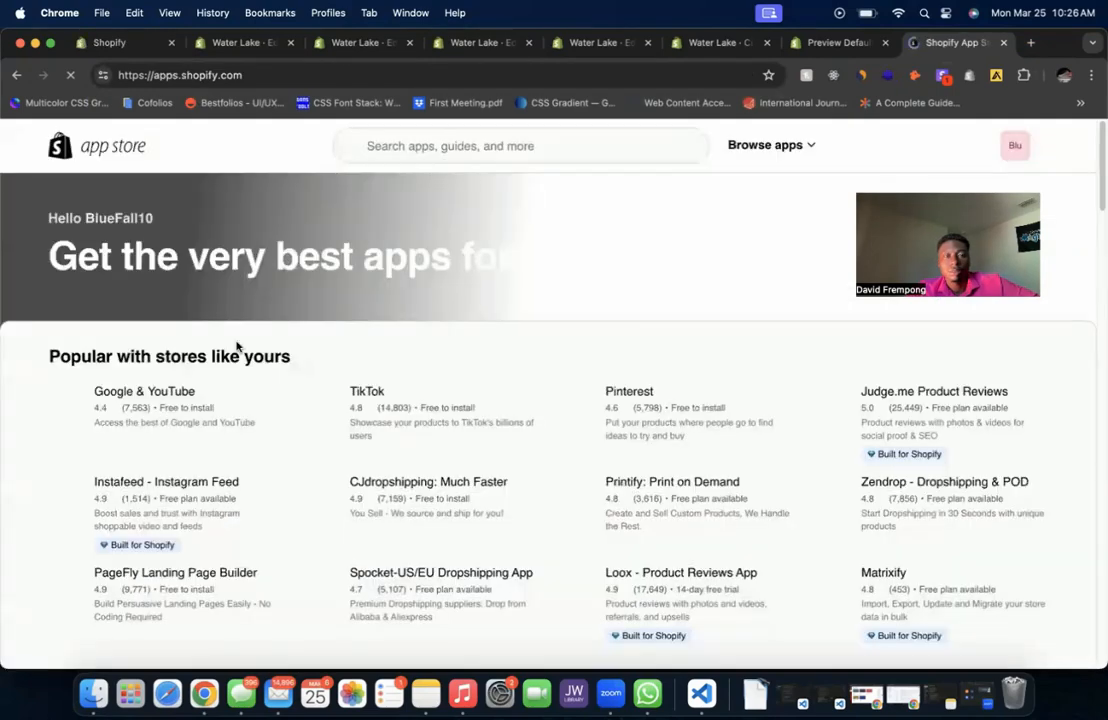
- Search the app store for "search and discovery" and open the Shopify Search & Discovery listing
left_click(527, 146)
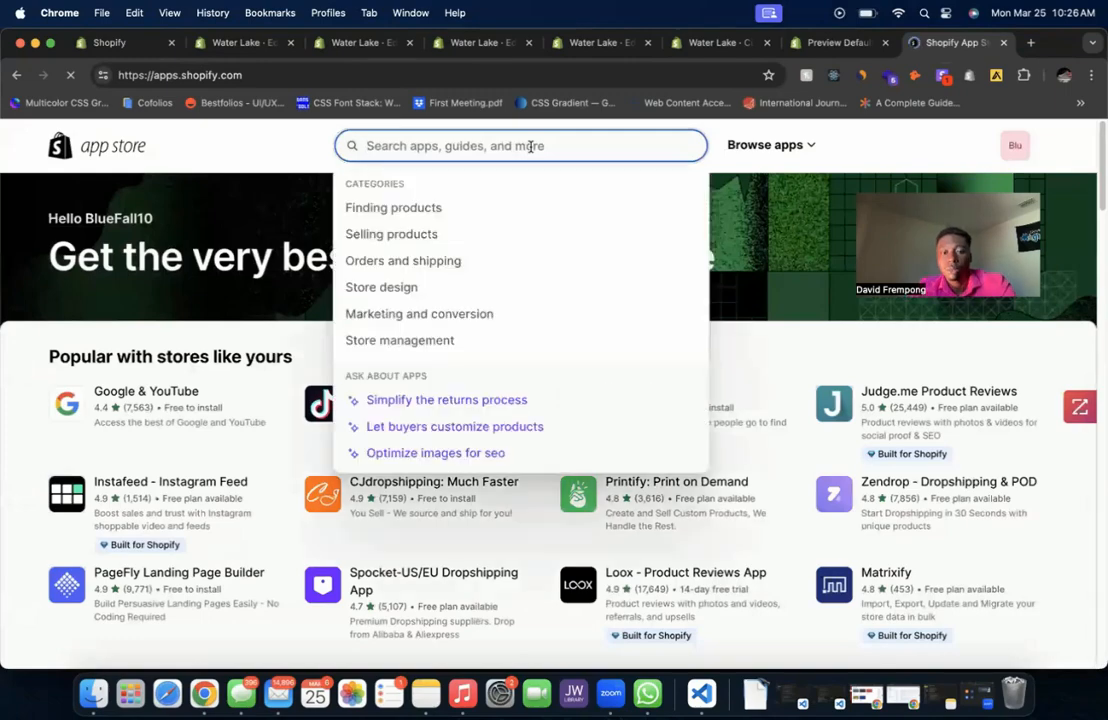
type("Search and Dis")
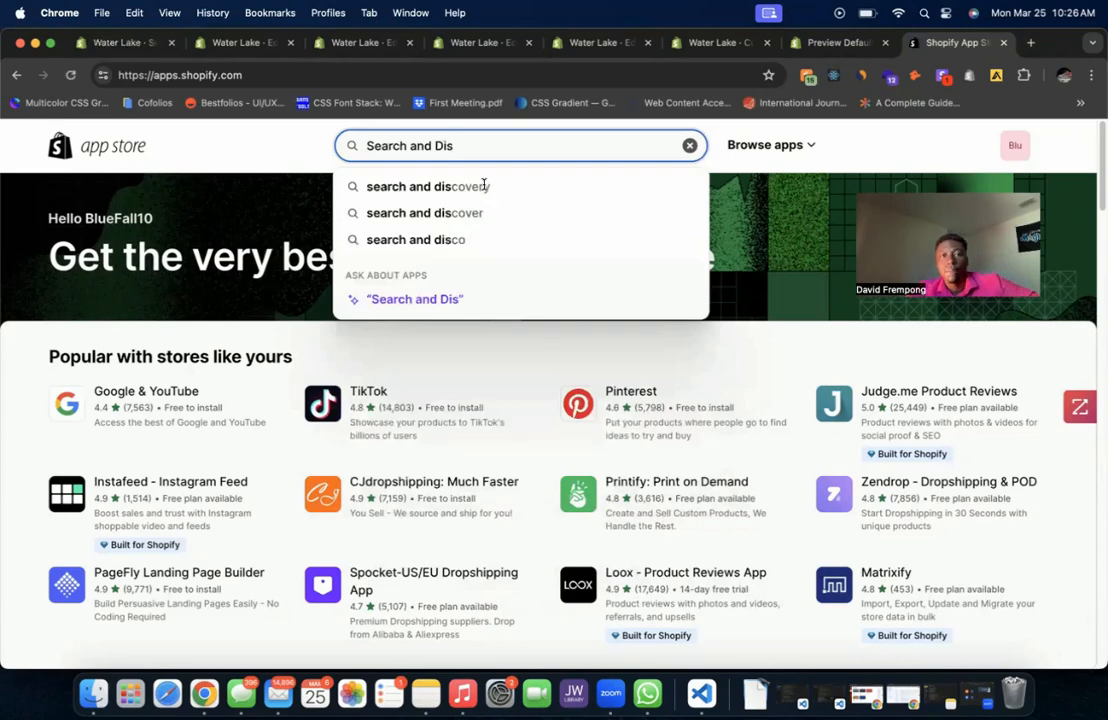
left_click(479, 190)
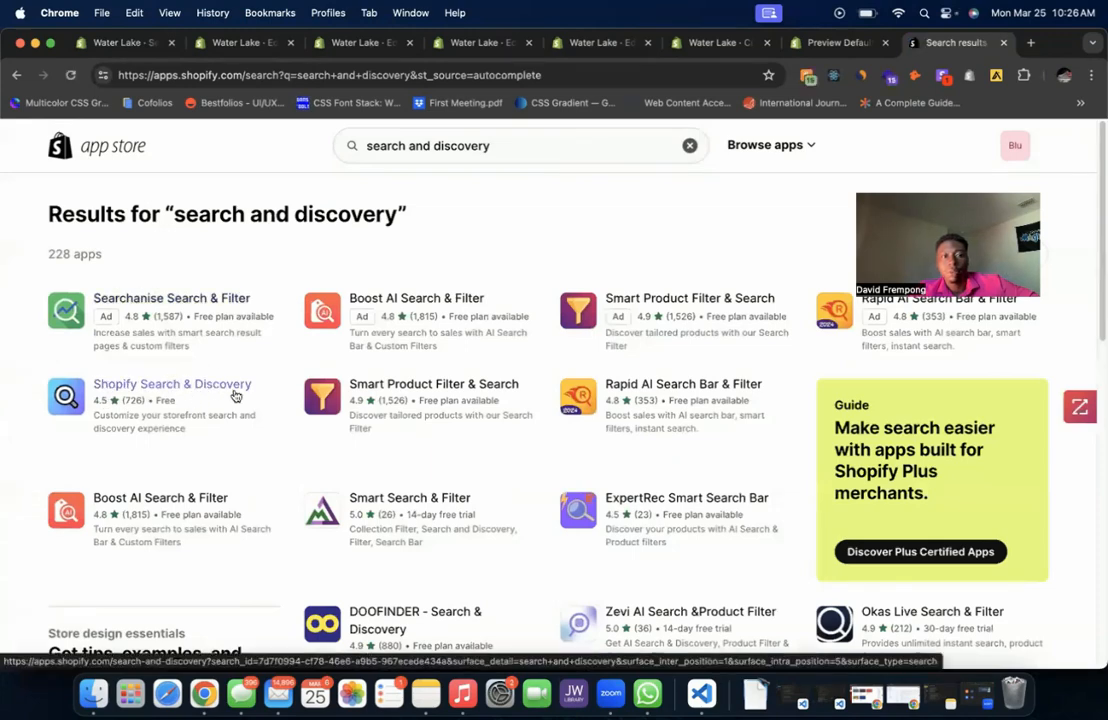
left_click(233, 393)
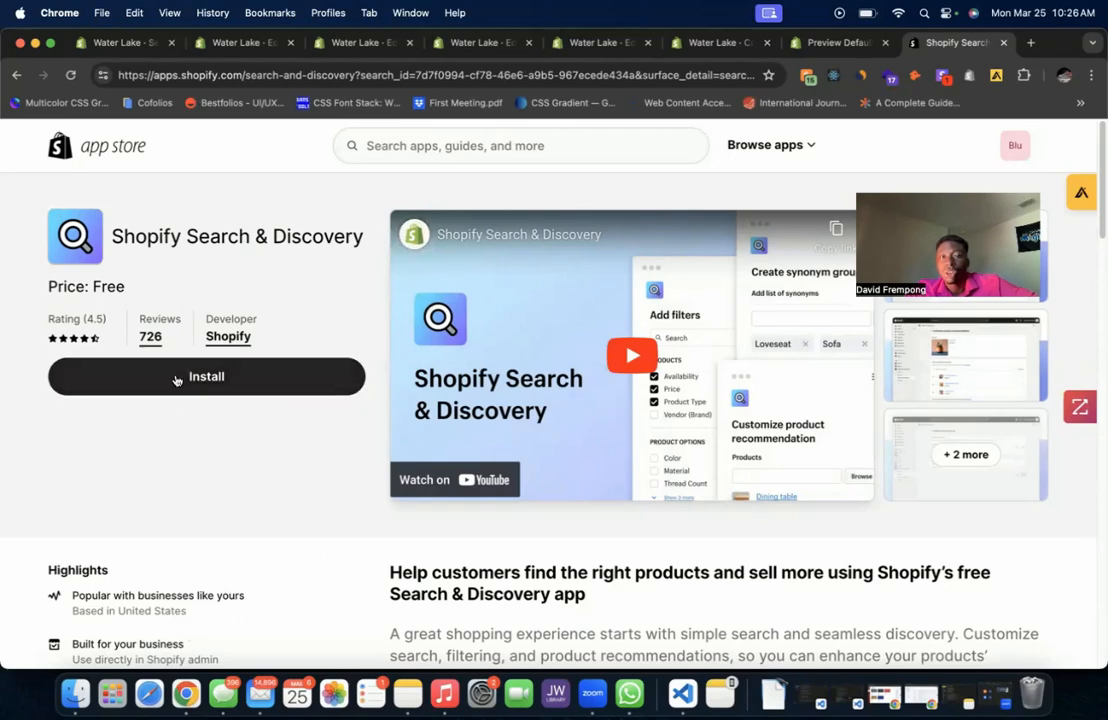
- Return to the Search & Discovery app in the store admin, open its filters and check the Colors filter's source
left_click(135, 42)
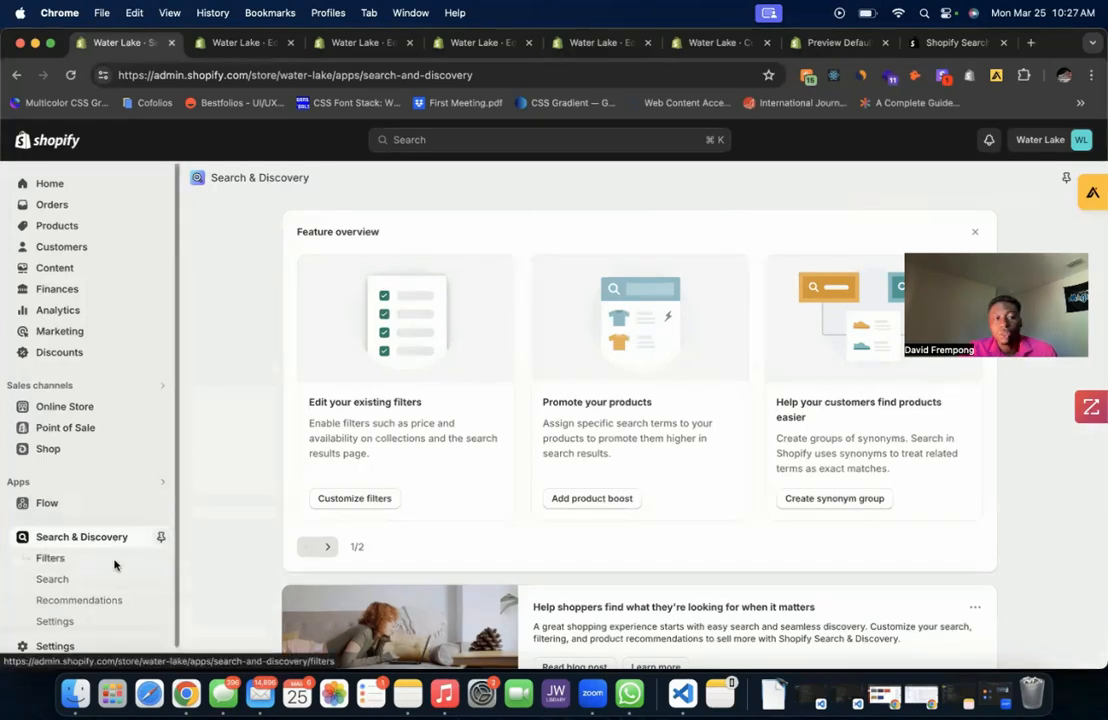
left_click(50, 558)
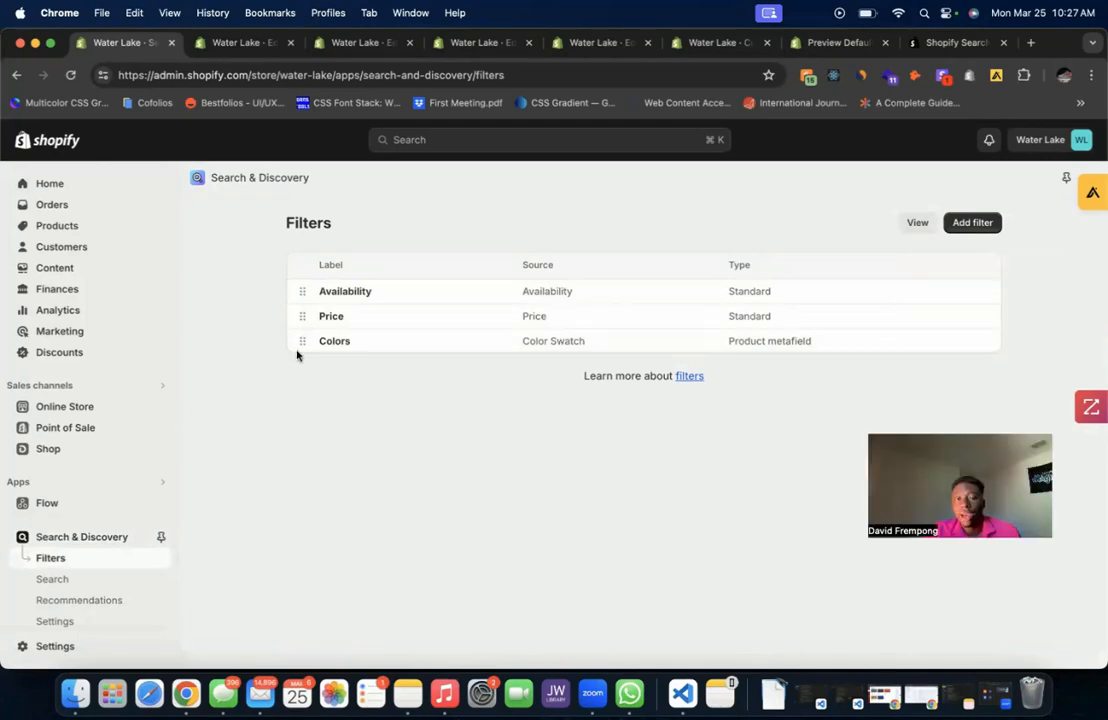
left_click(984, 221)
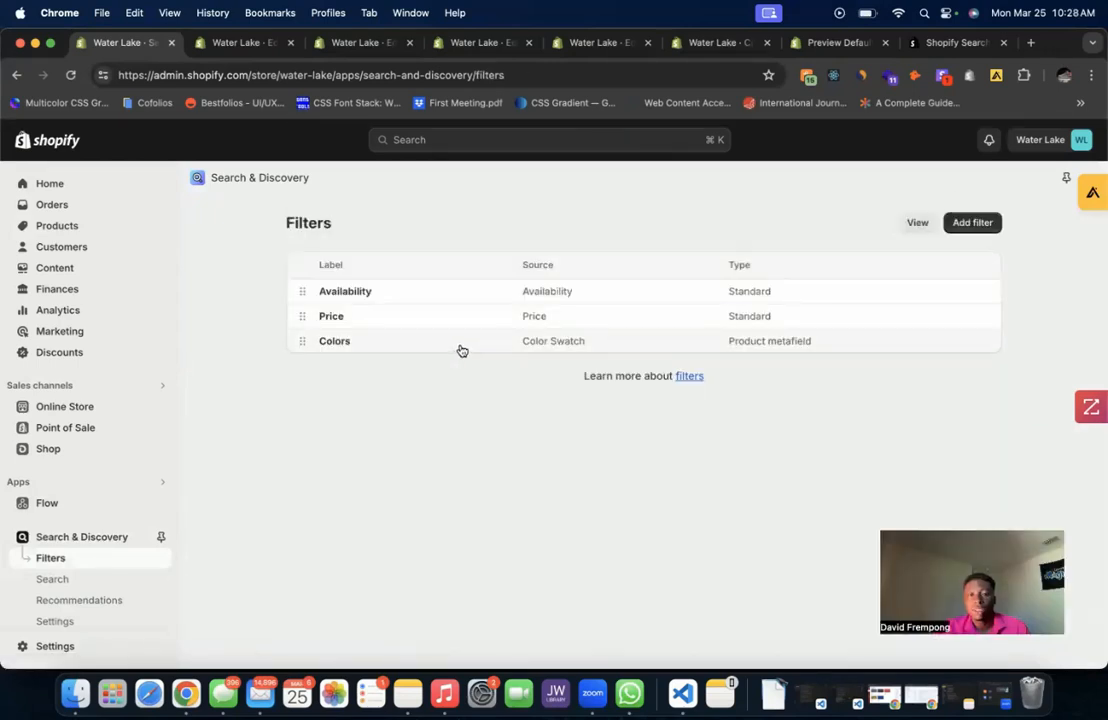
left_click(458, 345)
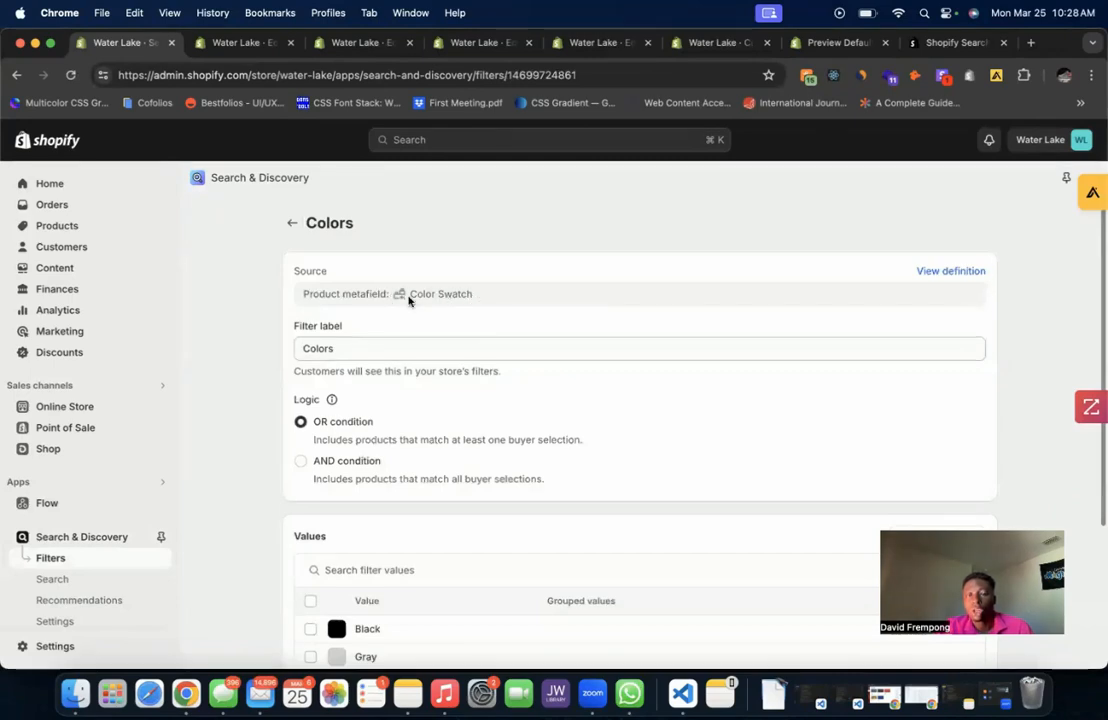
left_click(292, 224)
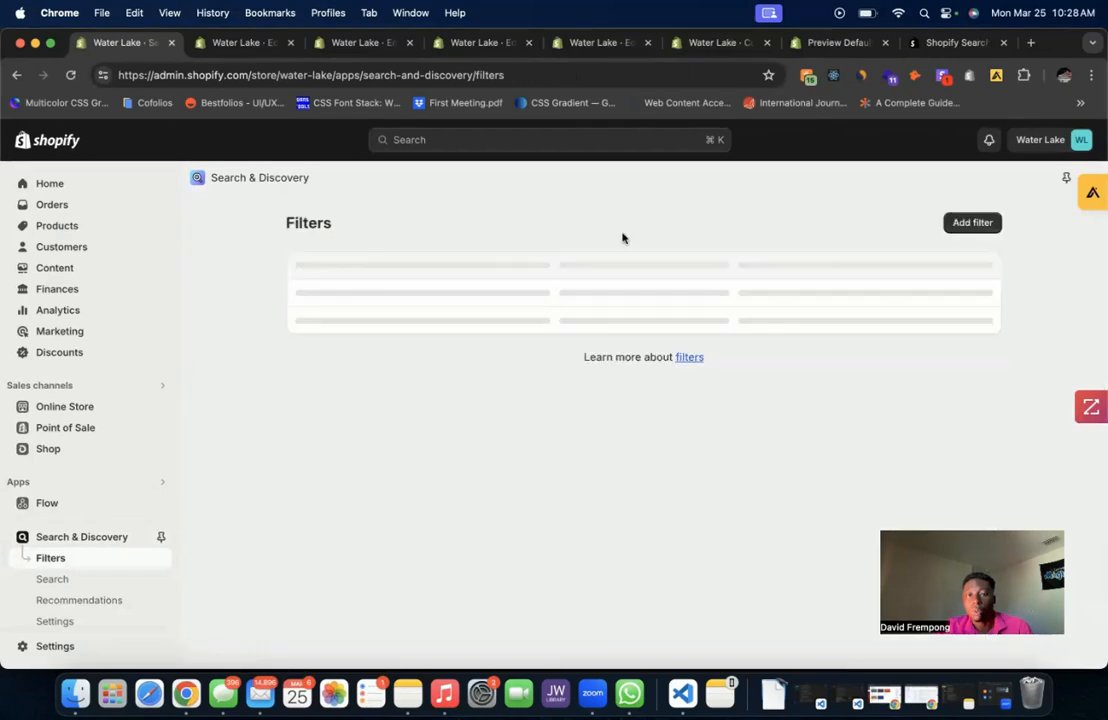
- Start a new filter to look at the available sources, and return to the filter list without adding one
left_click(972, 224)
left_click(522, 294)
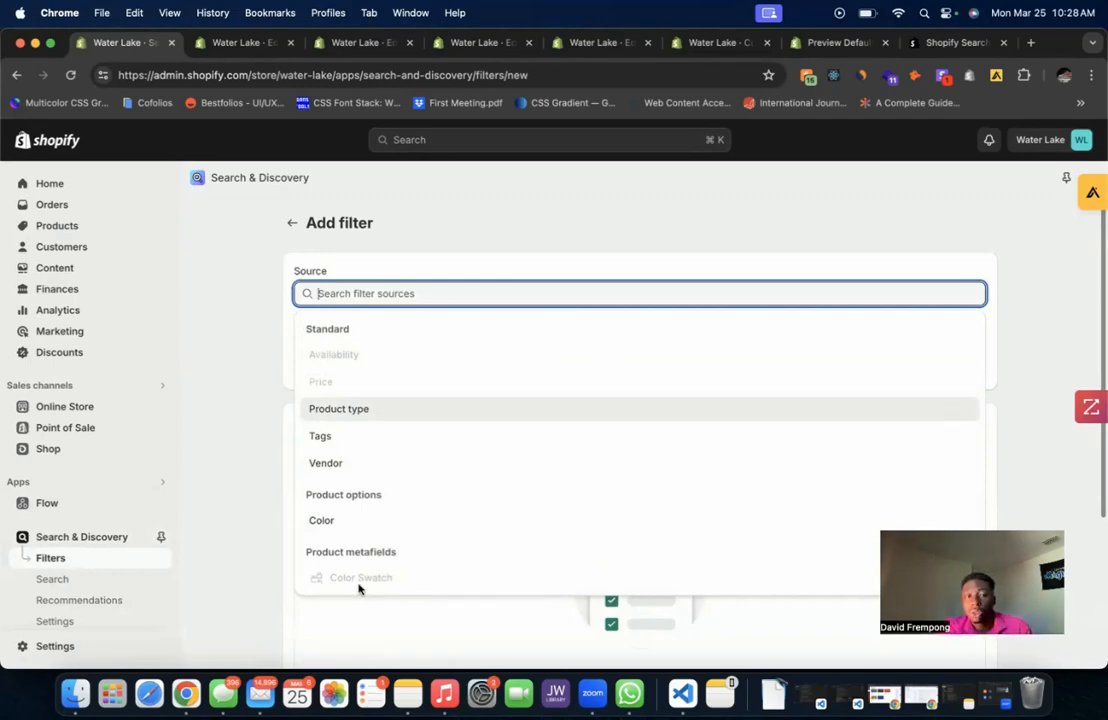
left_click_drag(290, 224, 312, 242)
left_click(290, 226)
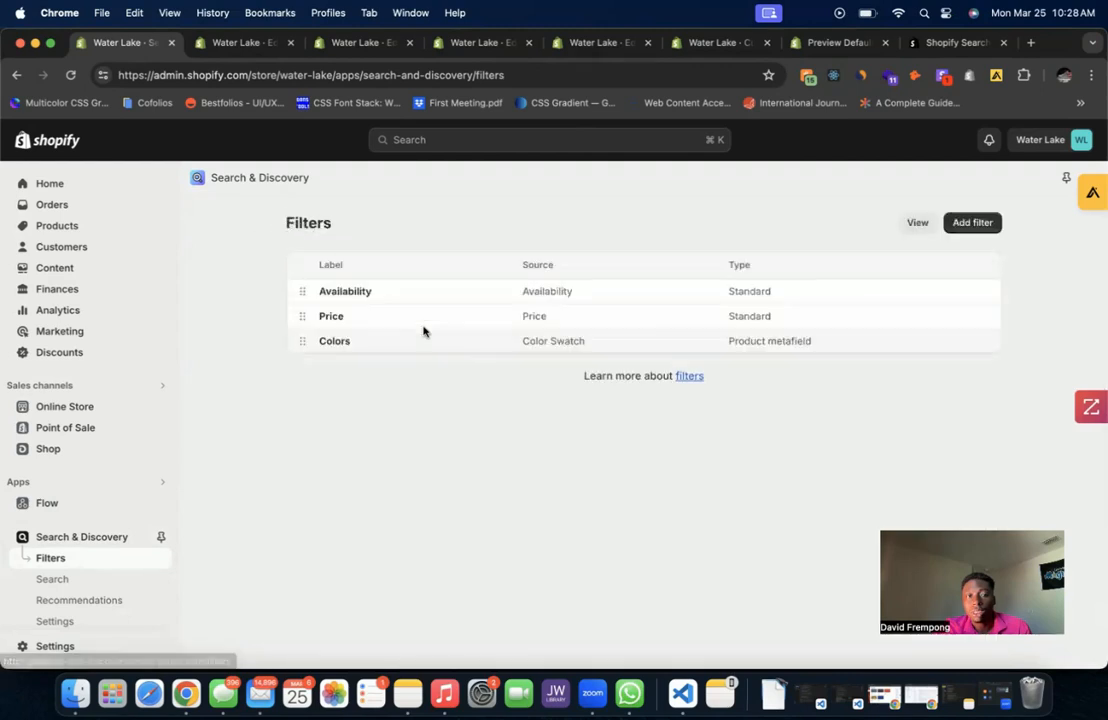
- Review the Colors filter's label, logic and color values, and return to the filter list
left_click(469, 351)
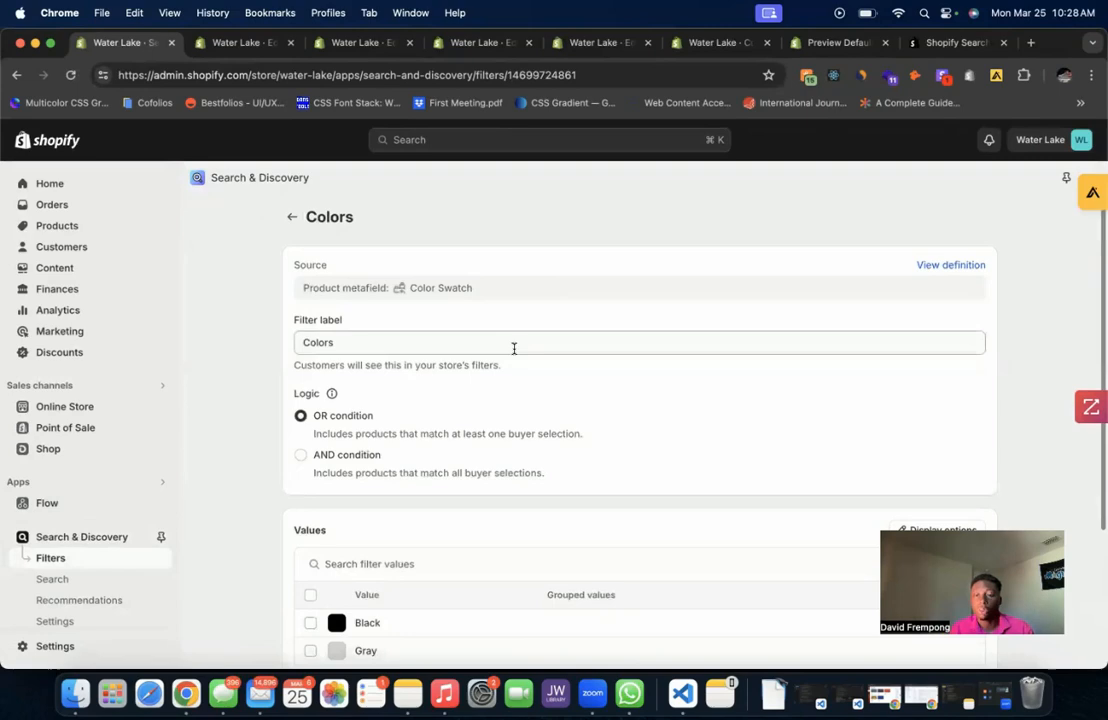
scroll(514, 348, "down", 5)
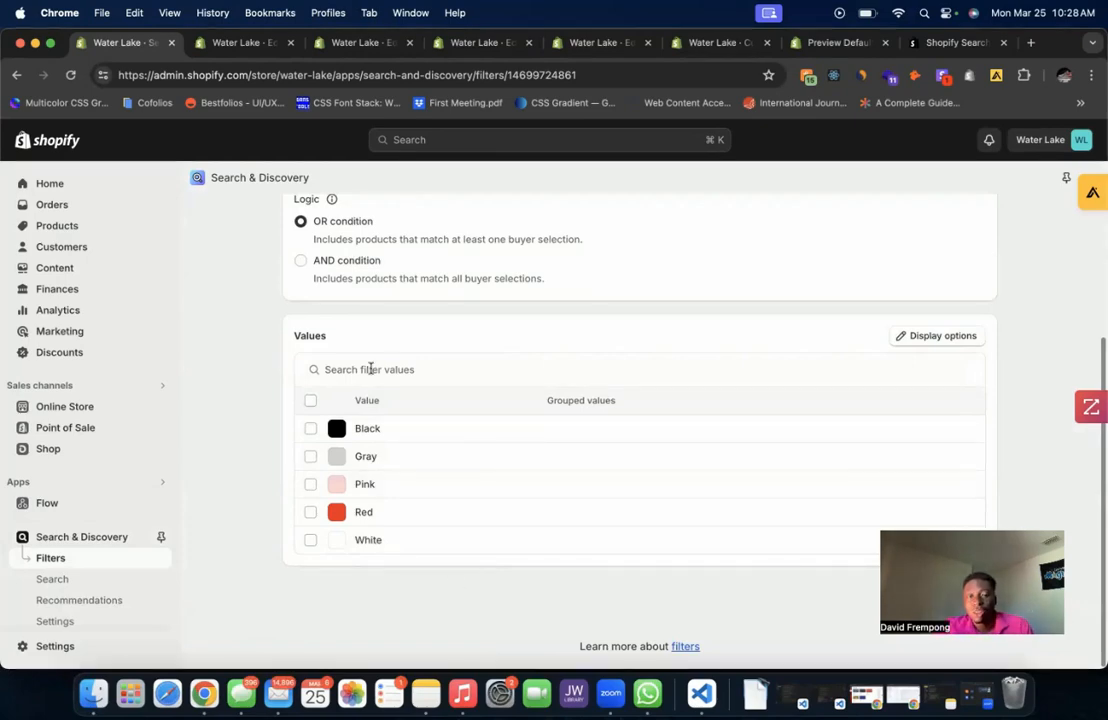
scroll(556, 529, "up", 3)
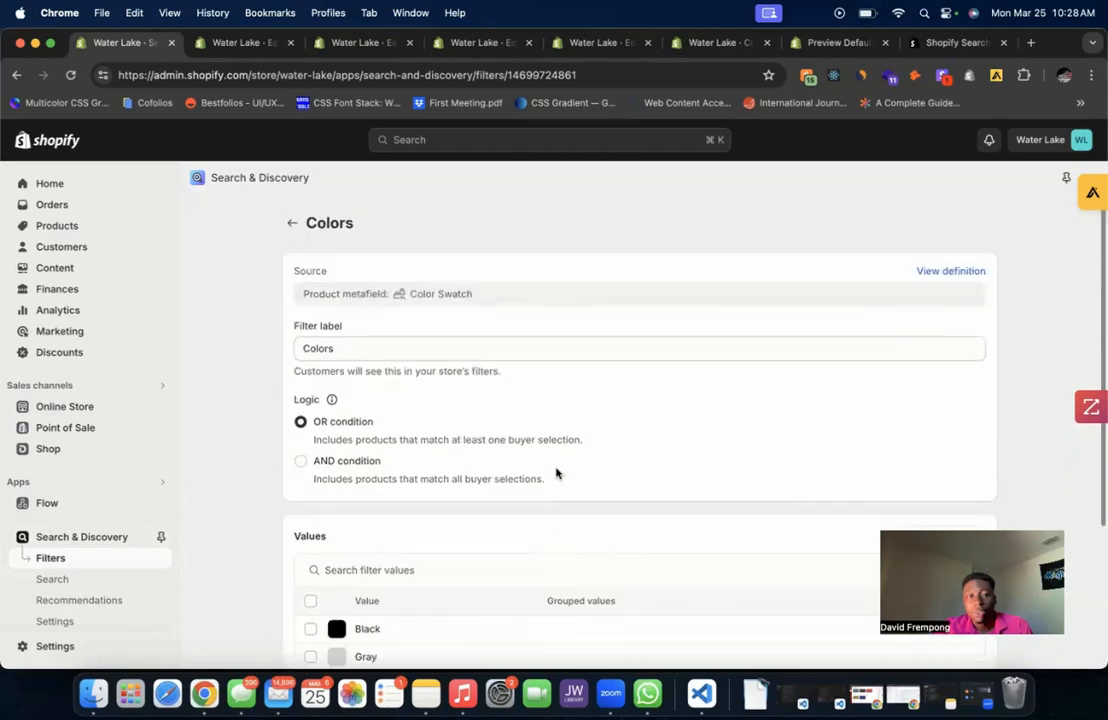
left_click(288, 222)
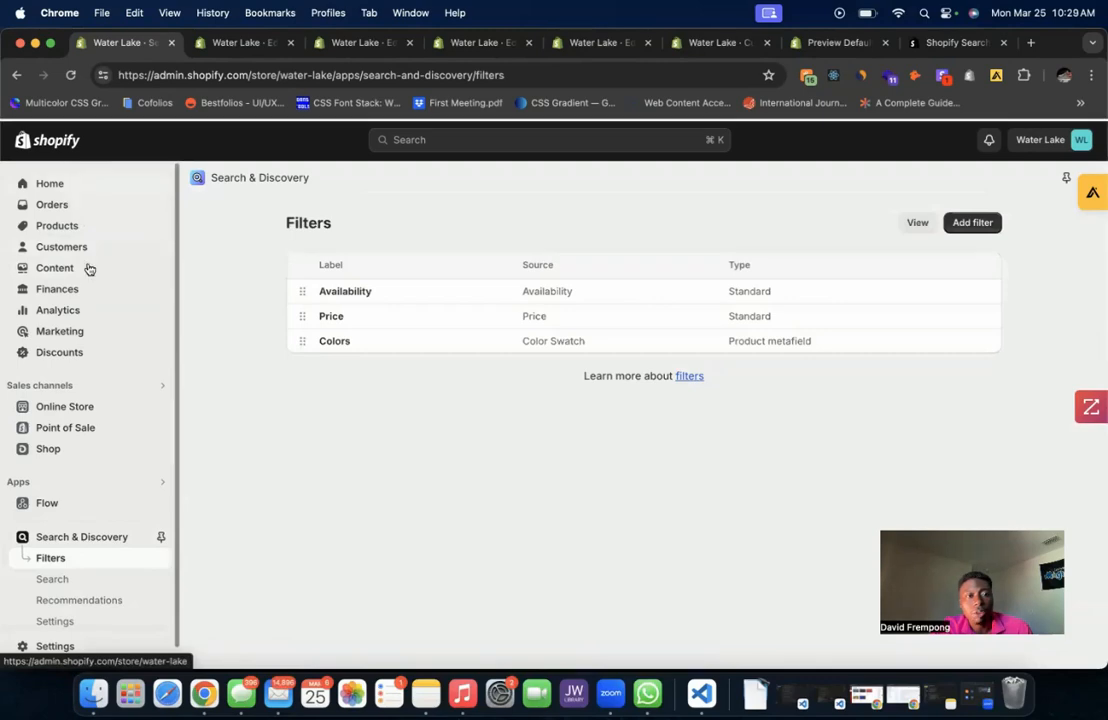
- Open the online store's themes and look through the theme library
left_click(64, 406)
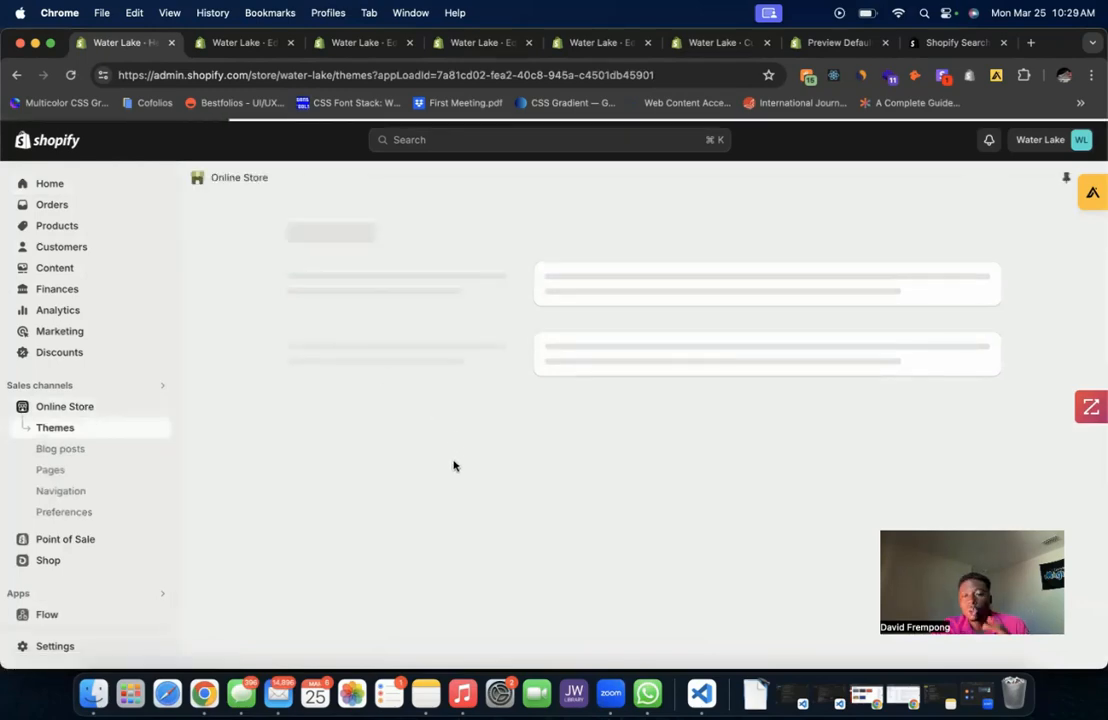
scroll(452, 465, "down", 15)
scroll(455, 460, "up", 5)
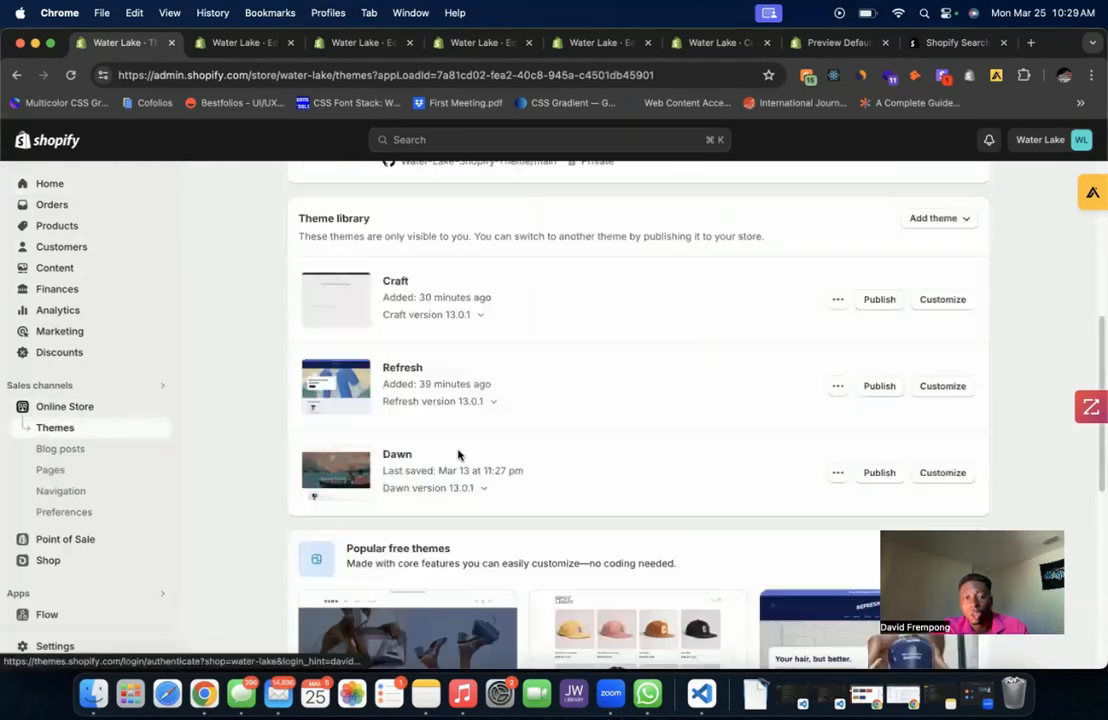
- Preview the Craft theme in a new browser tab and open the storefront's Shop page
scroll(458, 455, "up", 1)
left_click(838, 330)
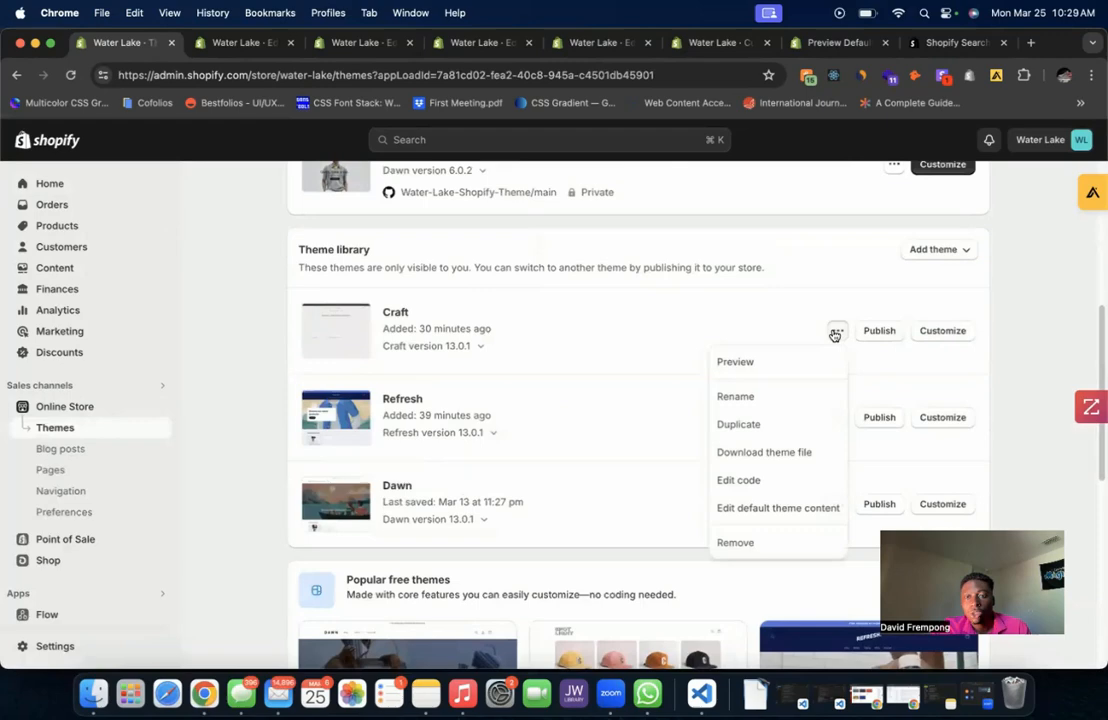
right_click(754, 376)
left_click(785, 377)
left_click(265, 284)
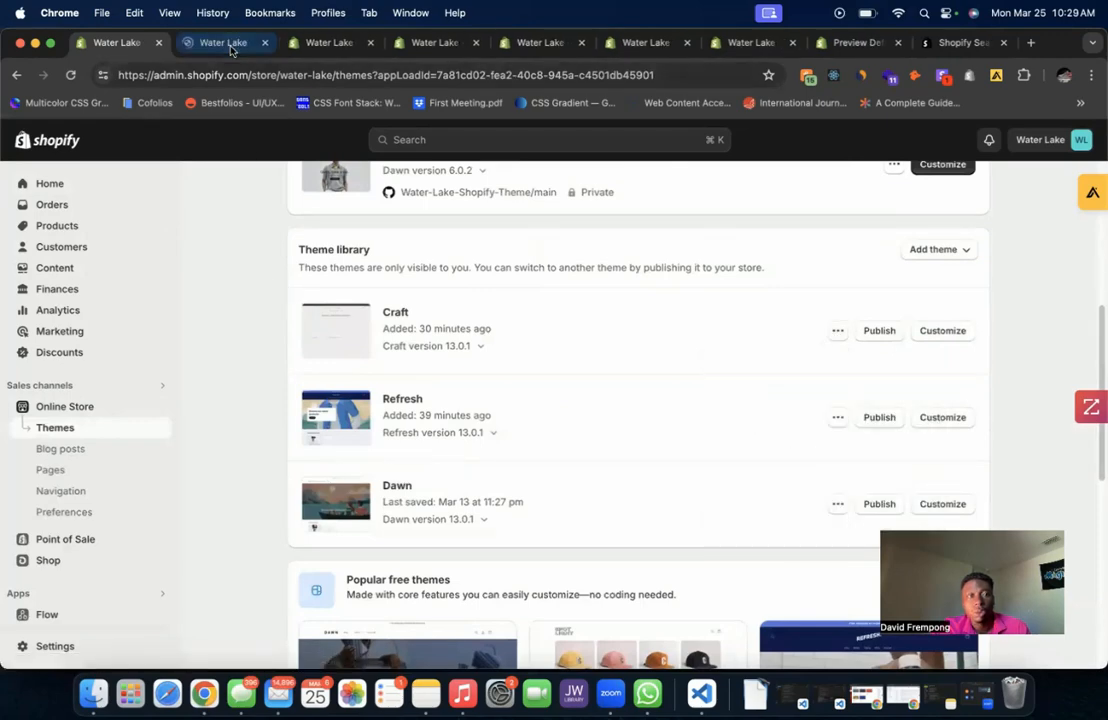
left_click(230, 45)
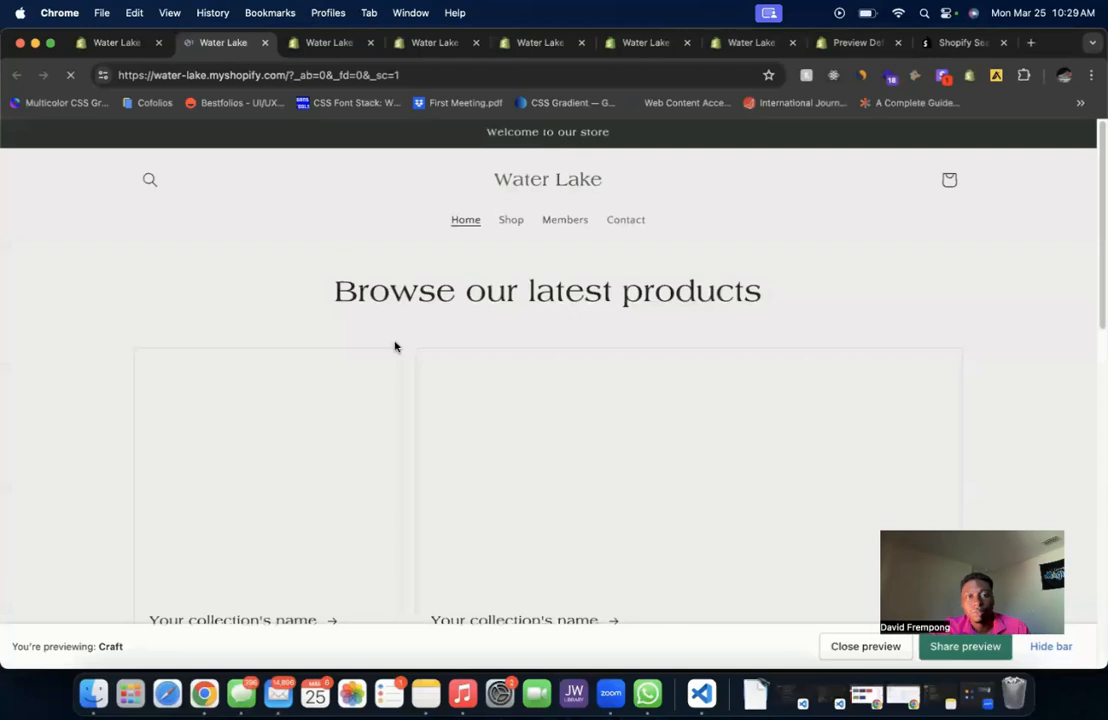
left_click(508, 225)
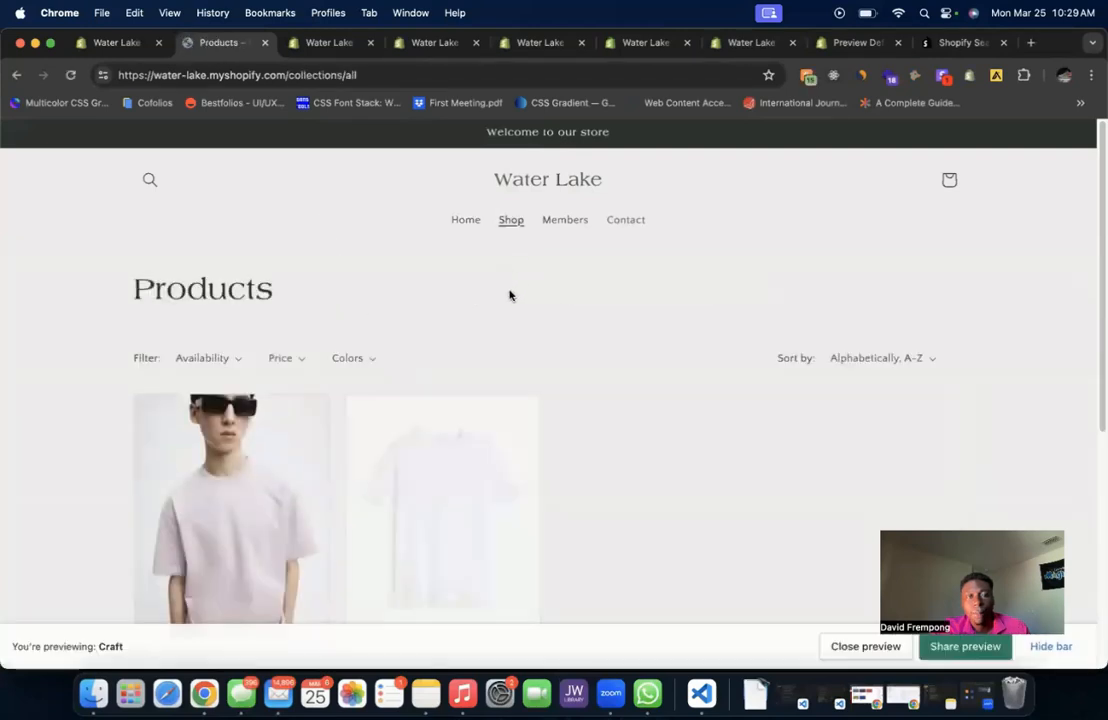
- Examine the Colors filter's options on the Craft preview's Products page, and close the filter
left_click(375, 360)
scroll(343, 325, "down", 3)
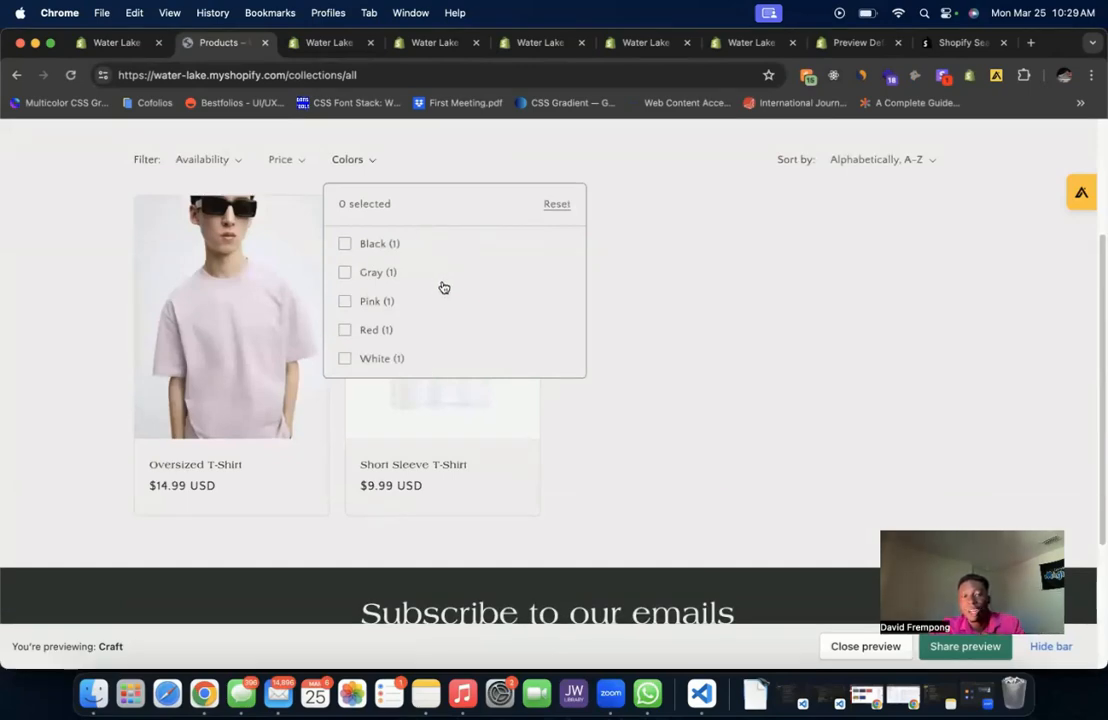
left_click(677, 285)
scroll(623, 287, "up", 5)
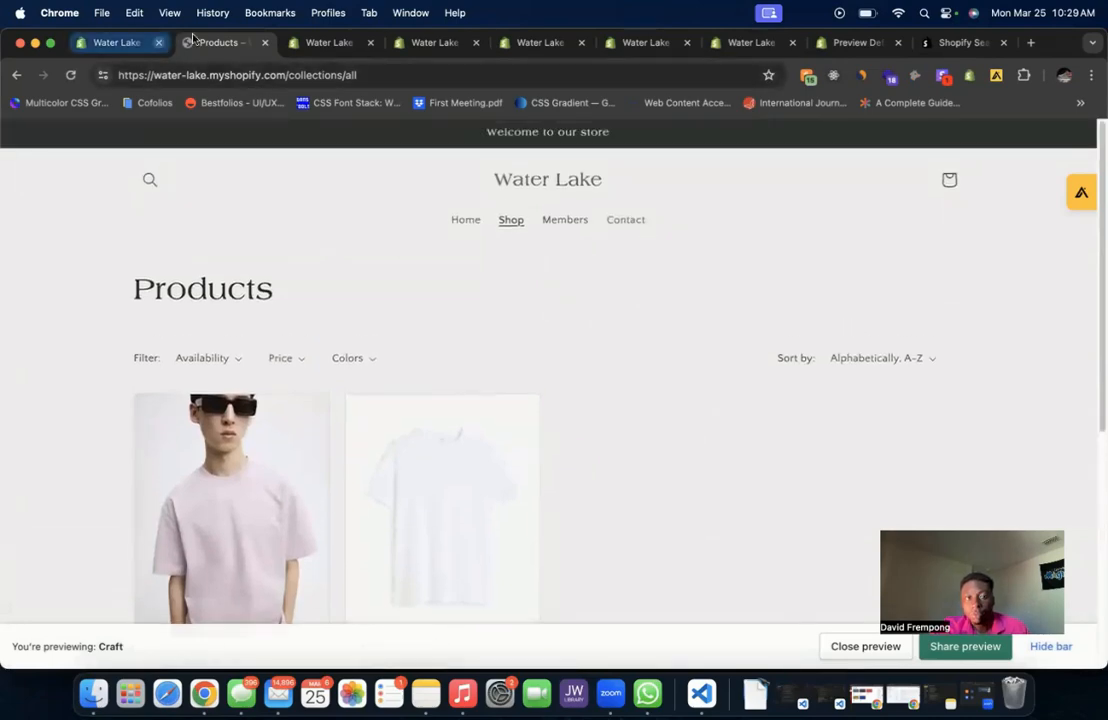
- Check the Craft theme's actions in the theme library, and view the start of facets.liquid in Craft's open code editor
left_click(113, 43)
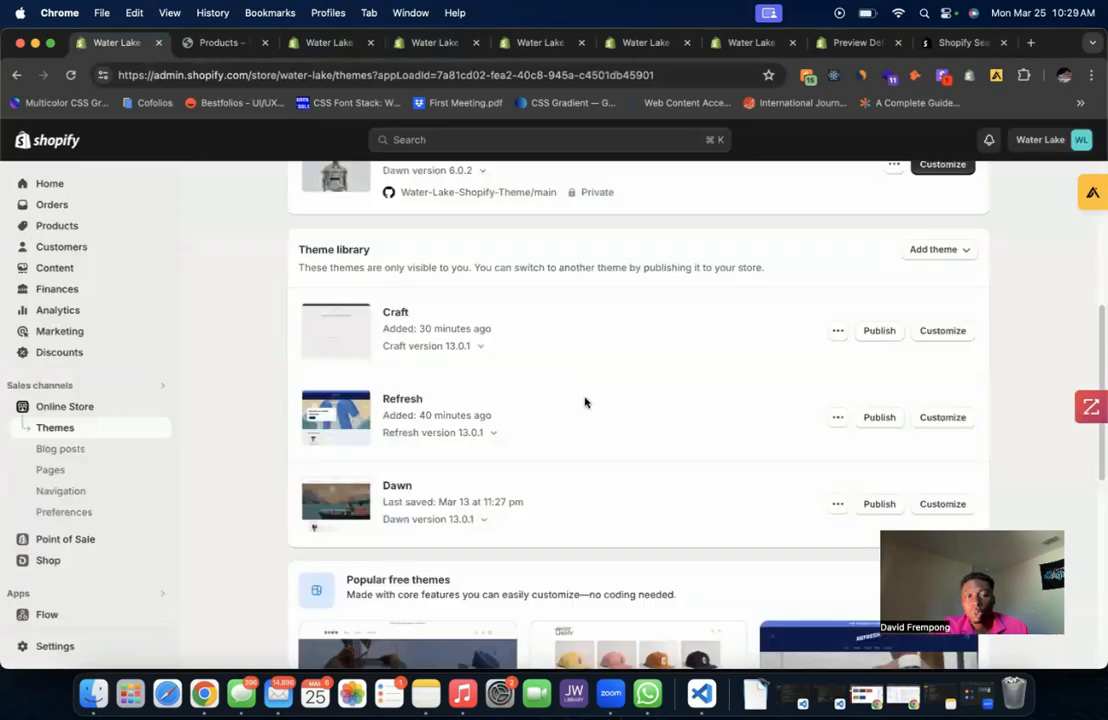
left_click(837, 330)
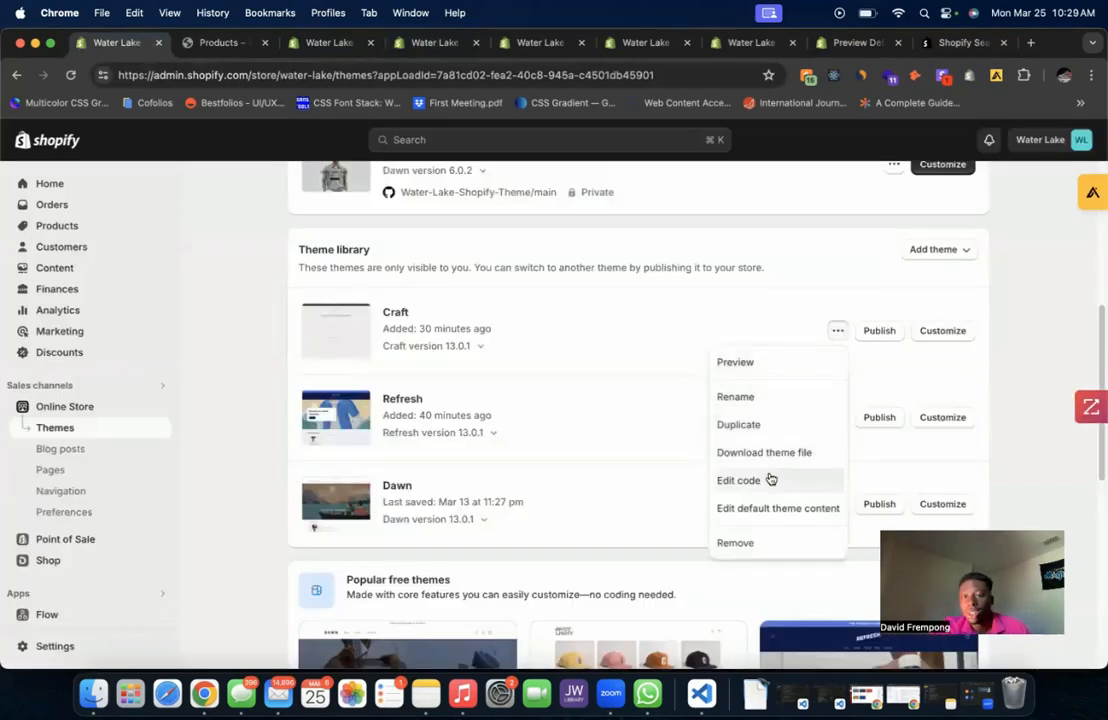
left_click(1002, 339)
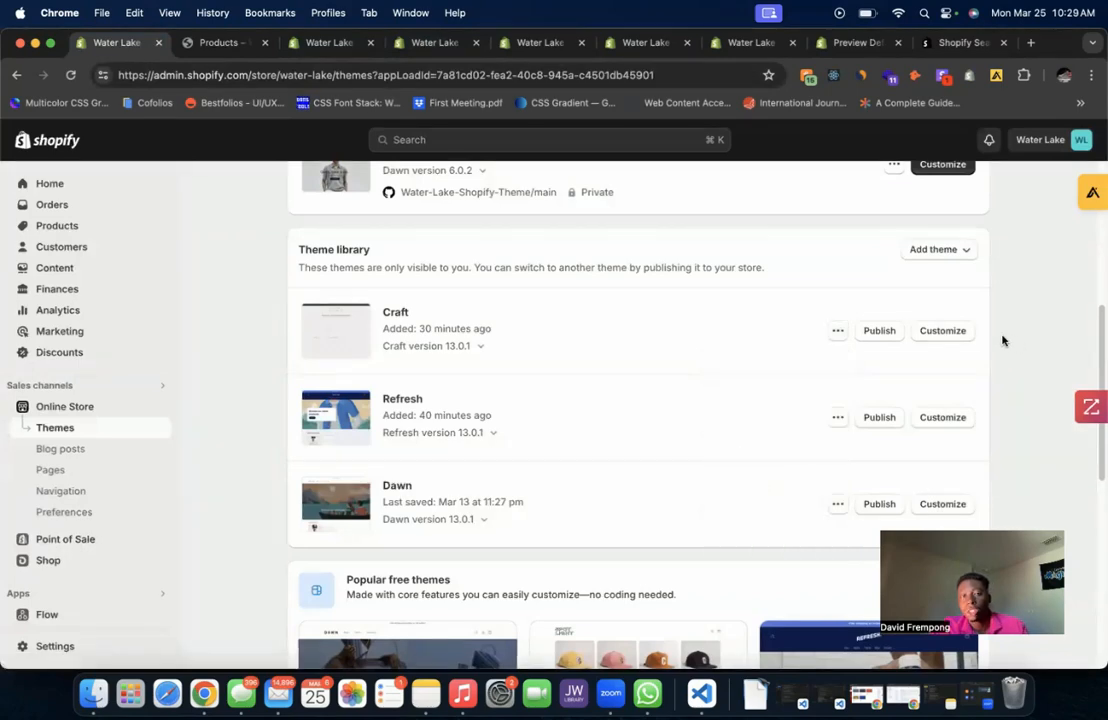
left_click(417, 55)
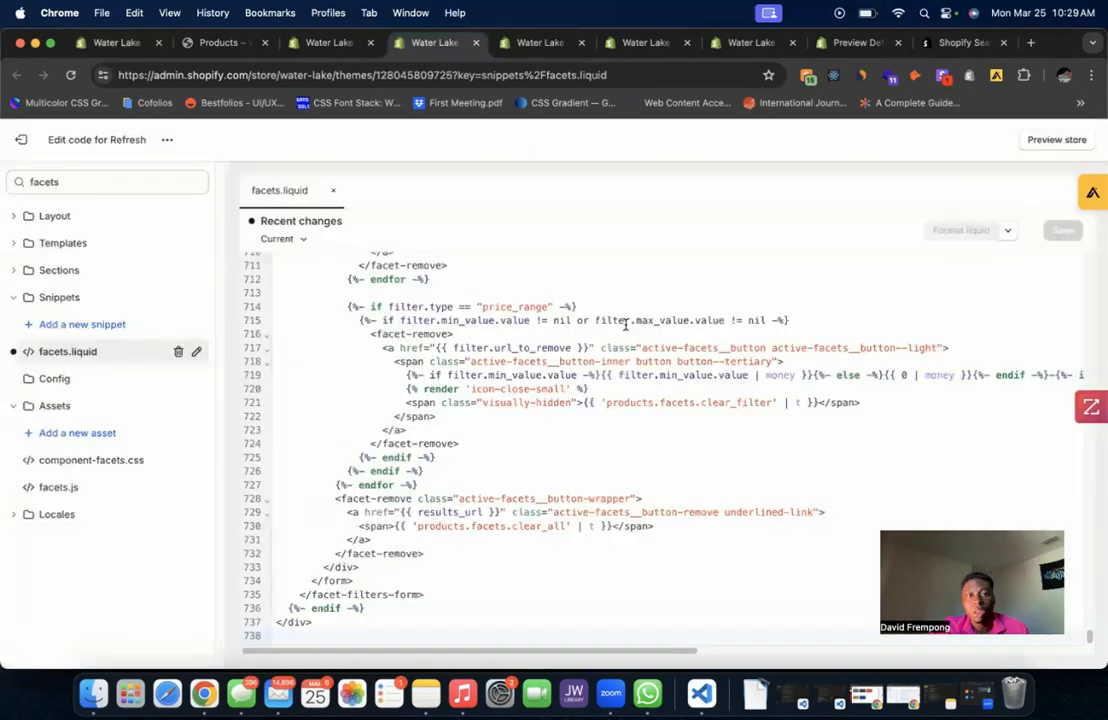
key("ctrl+Tab")
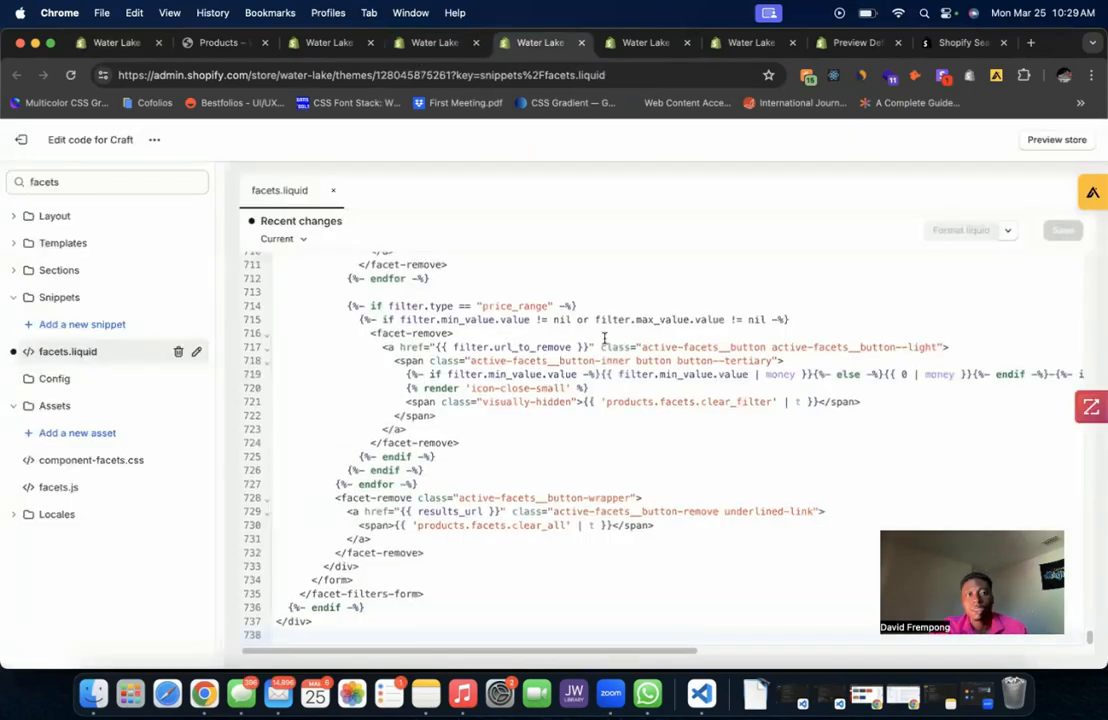
scroll(615, 320, "up", 20)
scroll(611, 317, "up", 15)
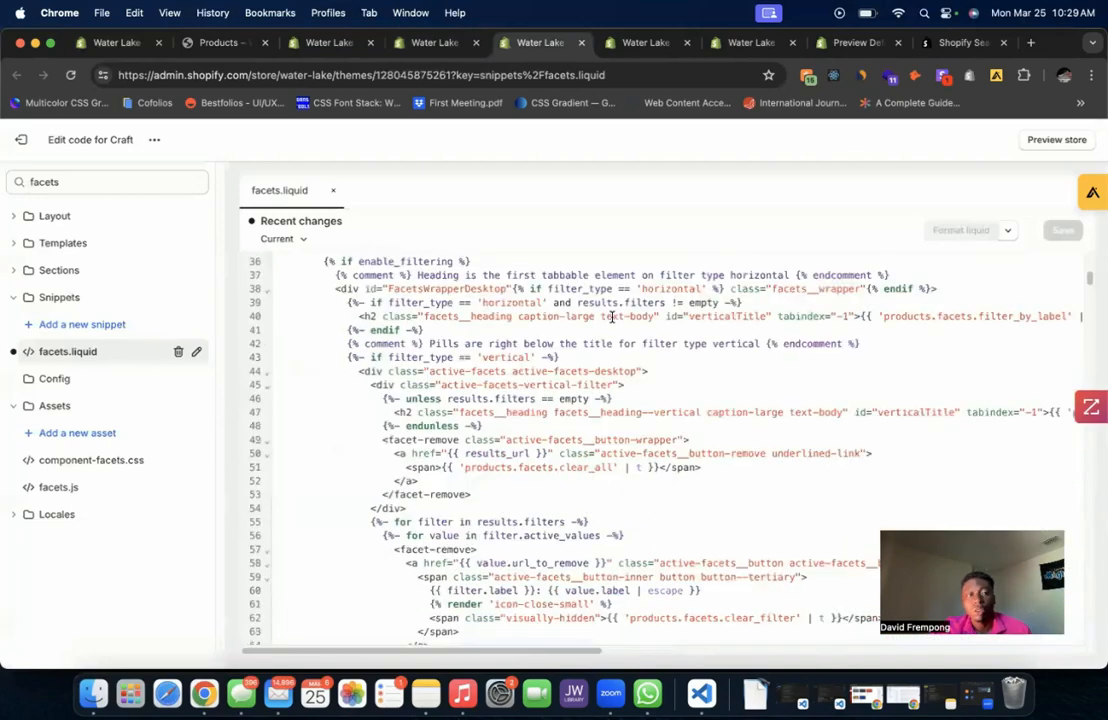
scroll(615, 330, "up", 5)
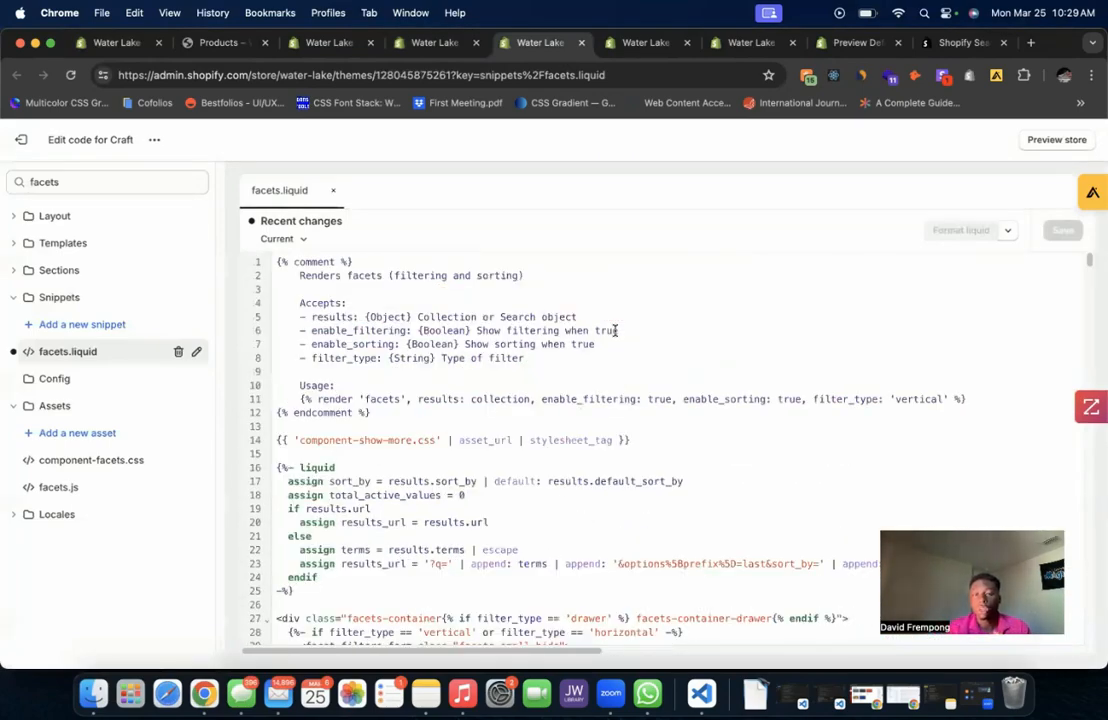
- Close facets.liquid, search the Craft theme's files for "facets" and reopen the facets.liquid snippet to skim its code
left_click(332, 190)
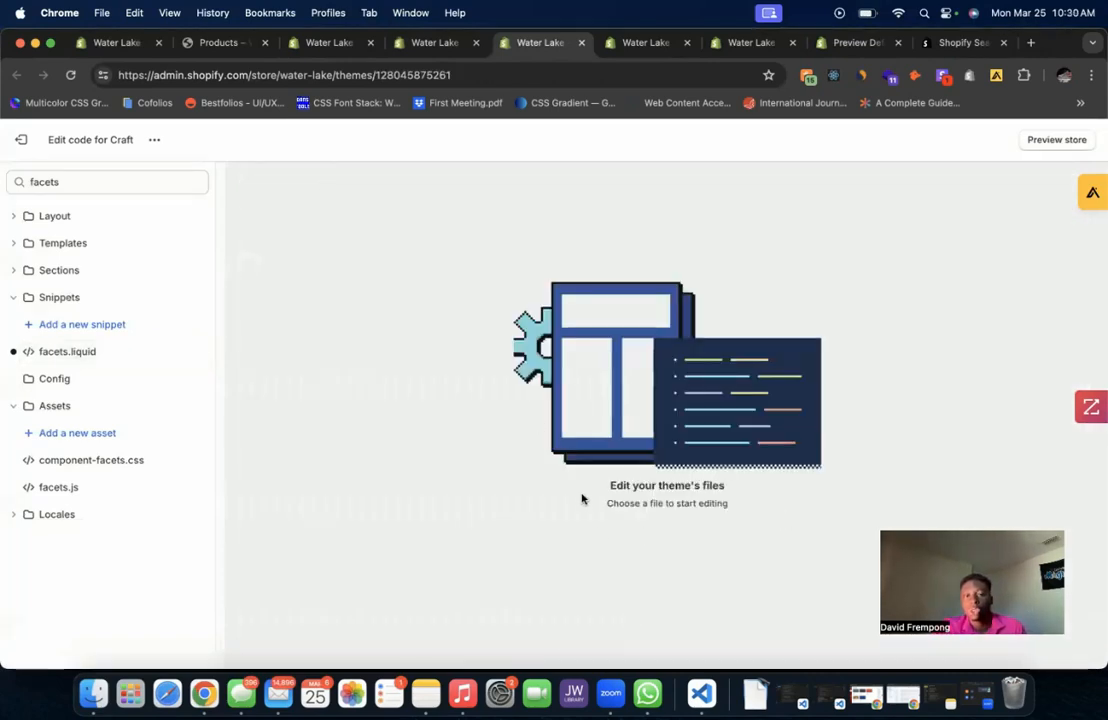
left_click_drag(111, 185, 8, 168)
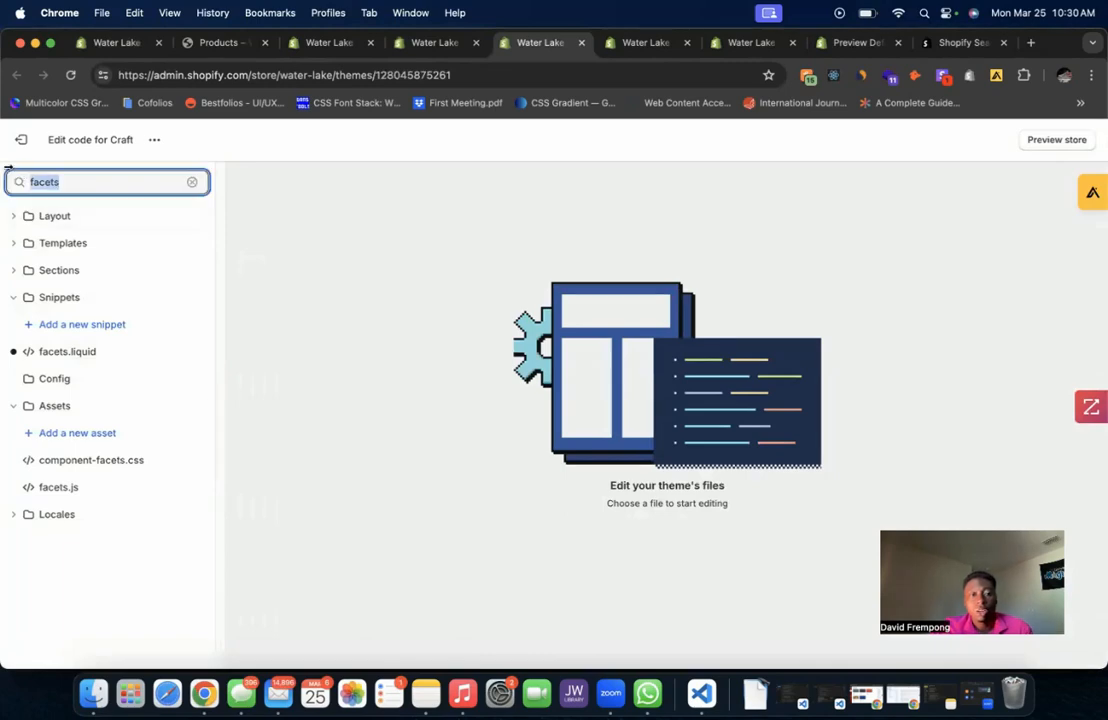
type("facets")
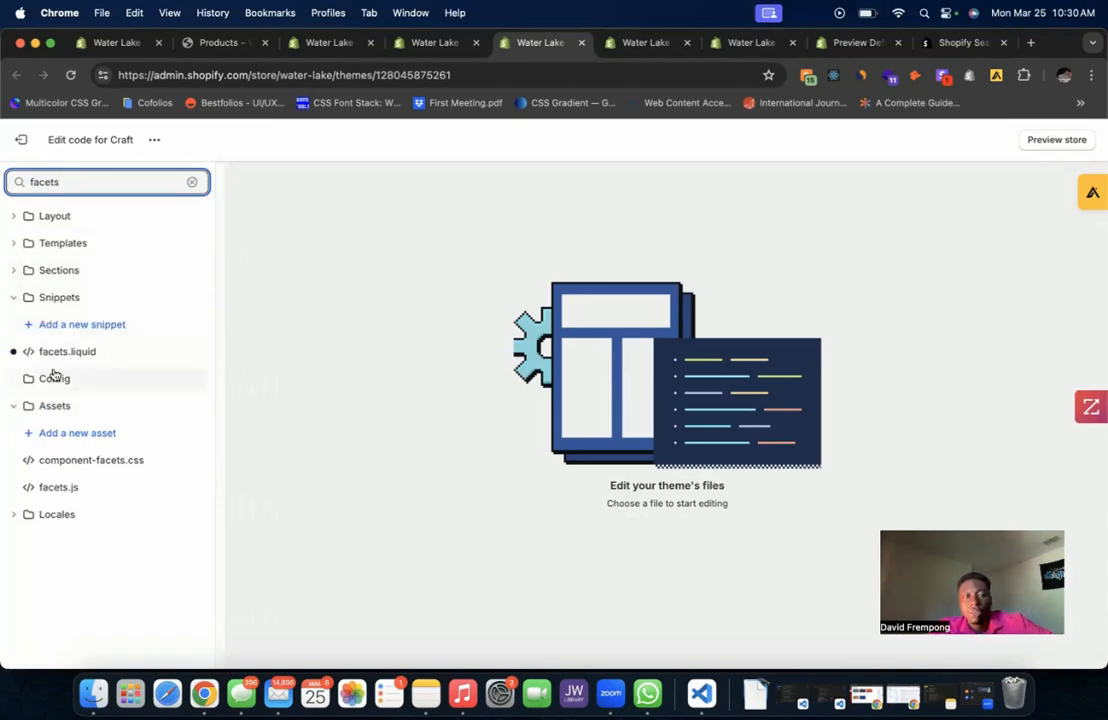
left_click(123, 353)
scroll(503, 395, "down", 1)
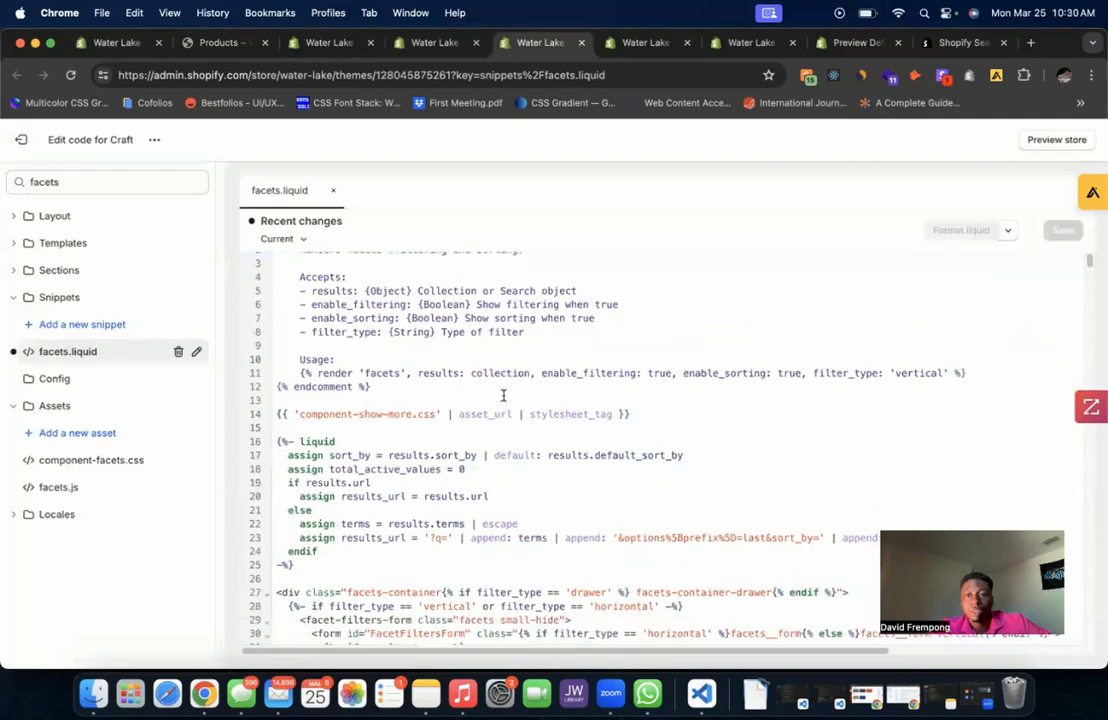
scroll(510, 394, "down", 20)
scroll(515, 394, "up", 20)
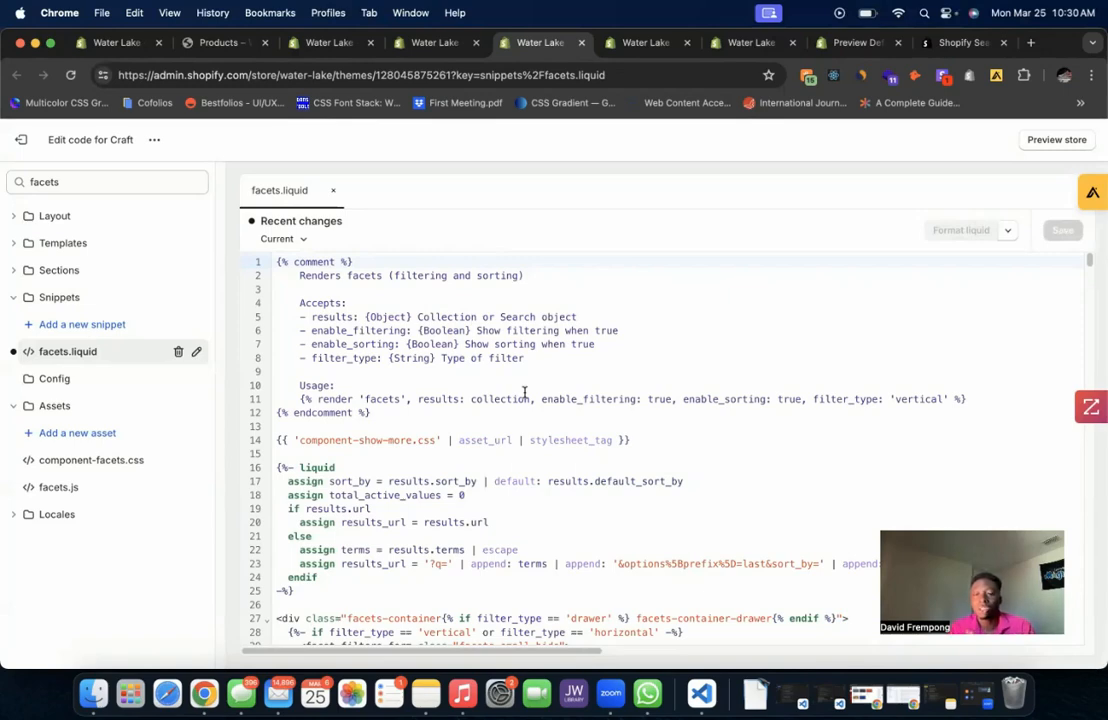
- Return to the theme library, check the Dawn theme's actions, and switch to Dawn's open code editor
left_click(110, 42)
scroll(467, 405, "down", 5)
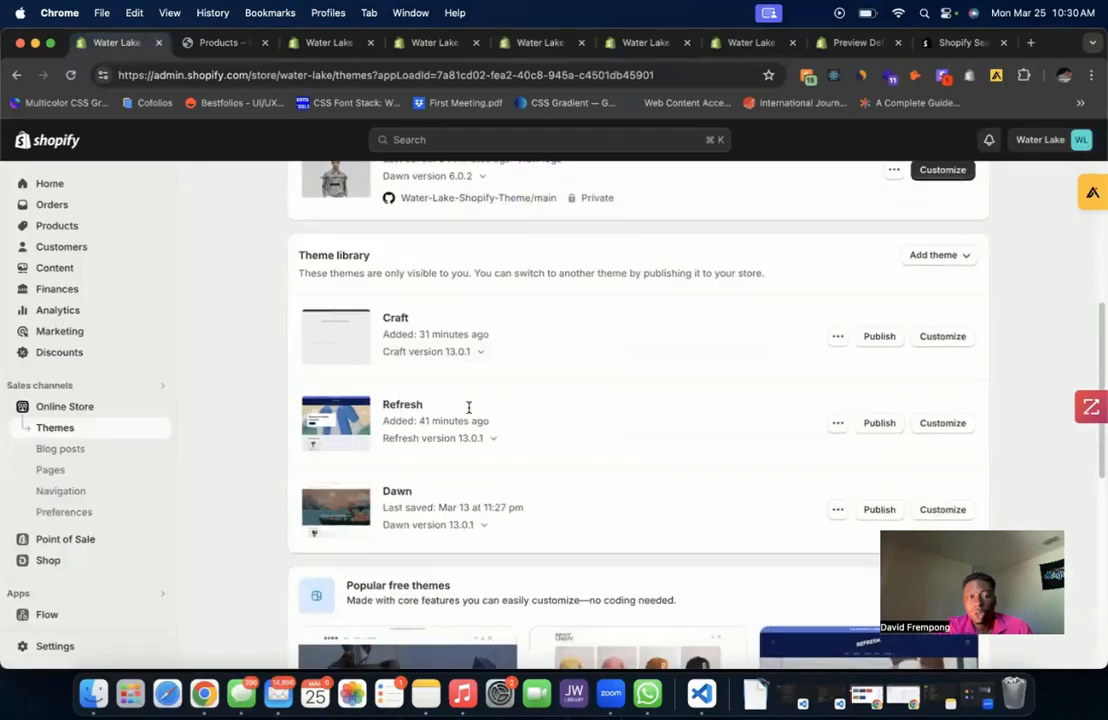
scroll(468, 405, "down", 3)
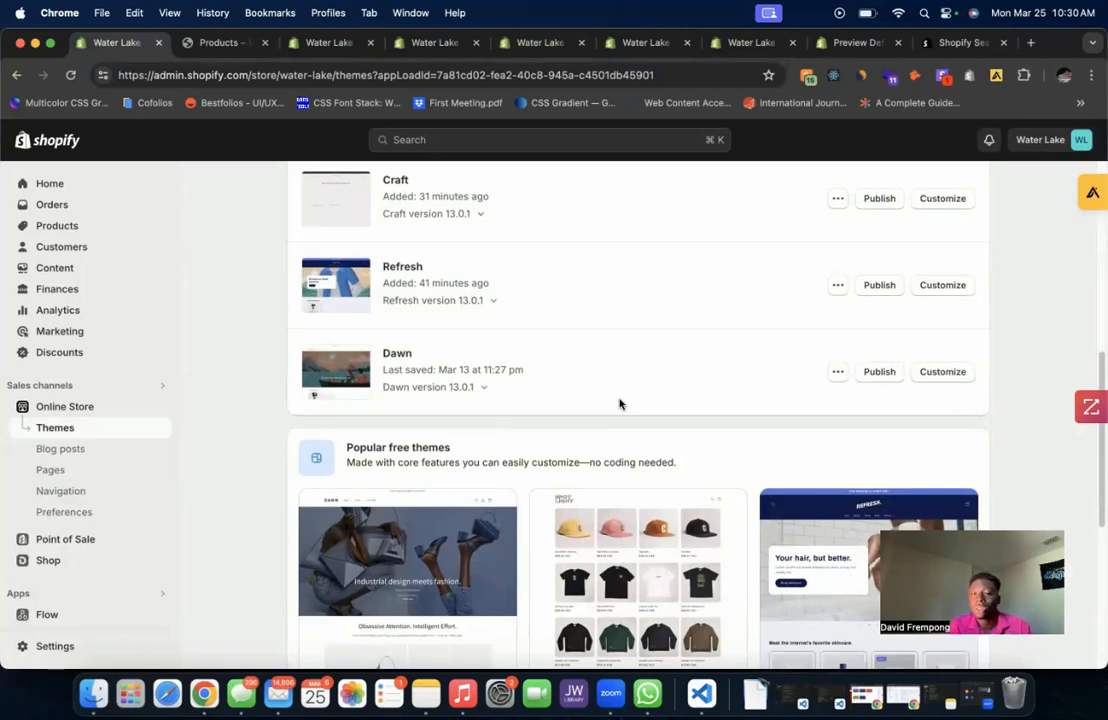
left_click(838, 373)
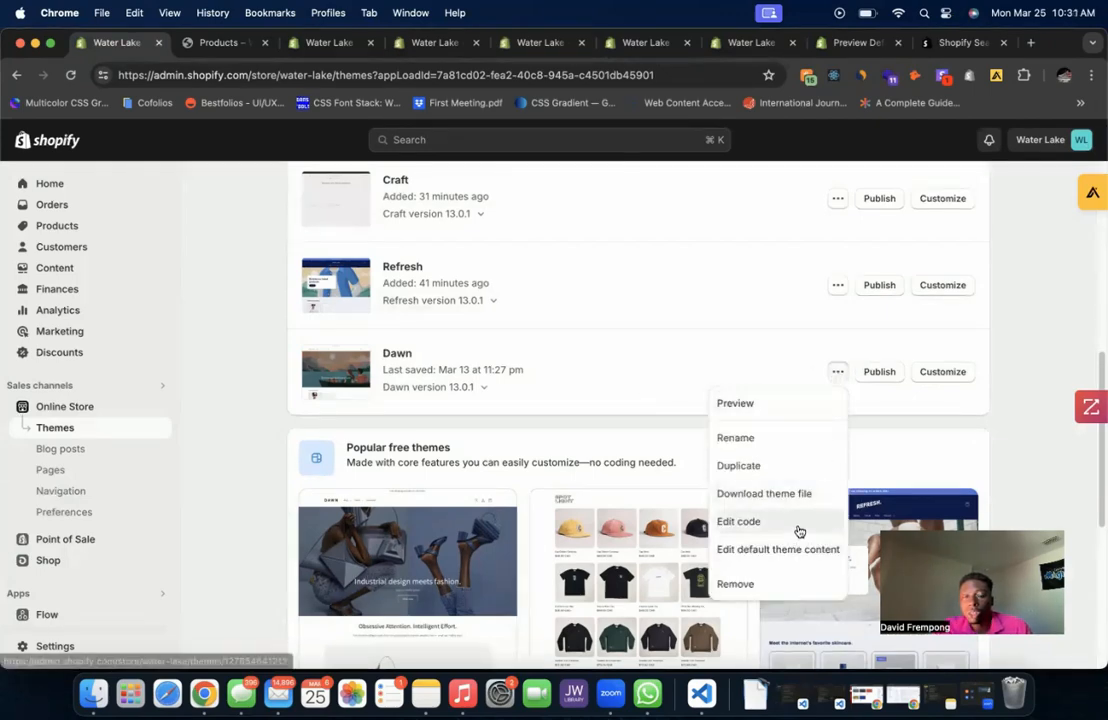
left_click(198, 305)
left_click(326, 44)
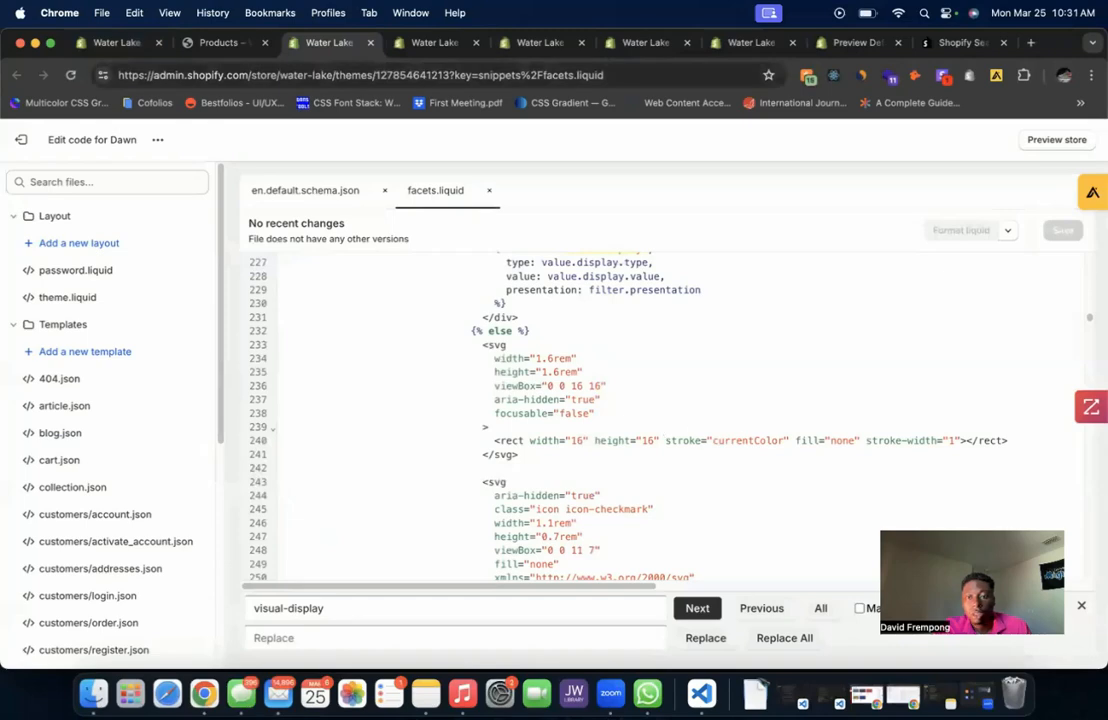
- Close the find and replace bar and the open files en.default.schema.json and facets.liquid in Dawn's code editor
left_click(1082, 607)
scroll(979, 497, "up", 15)
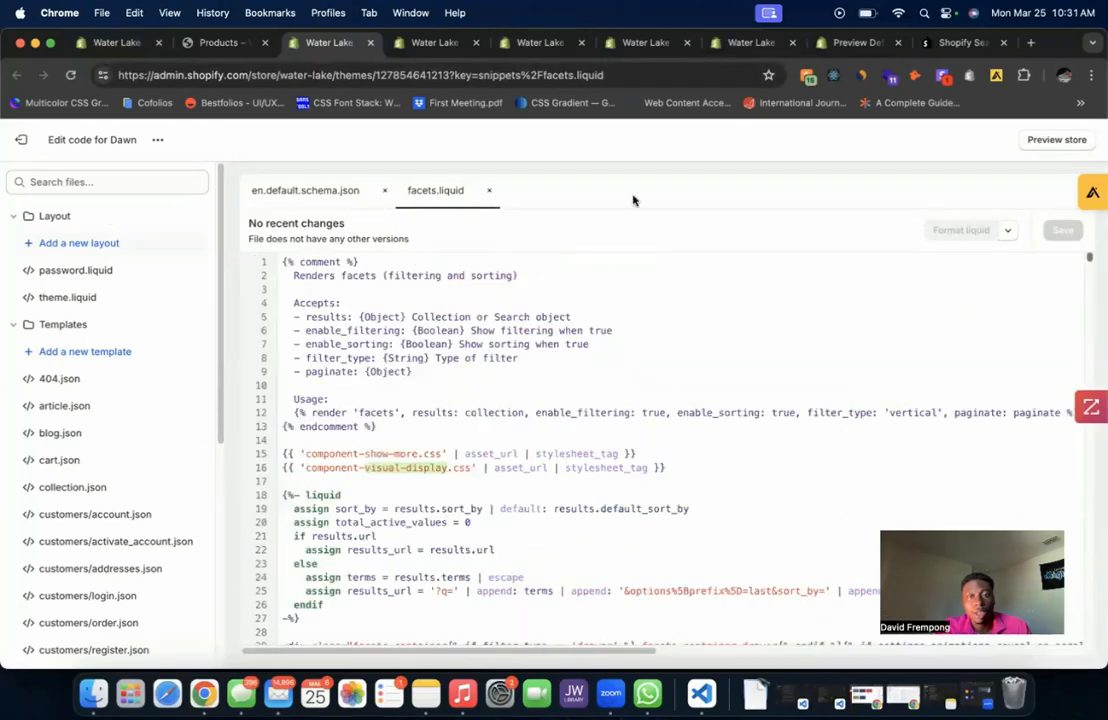
left_click(384, 190)
left_click(333, 192)
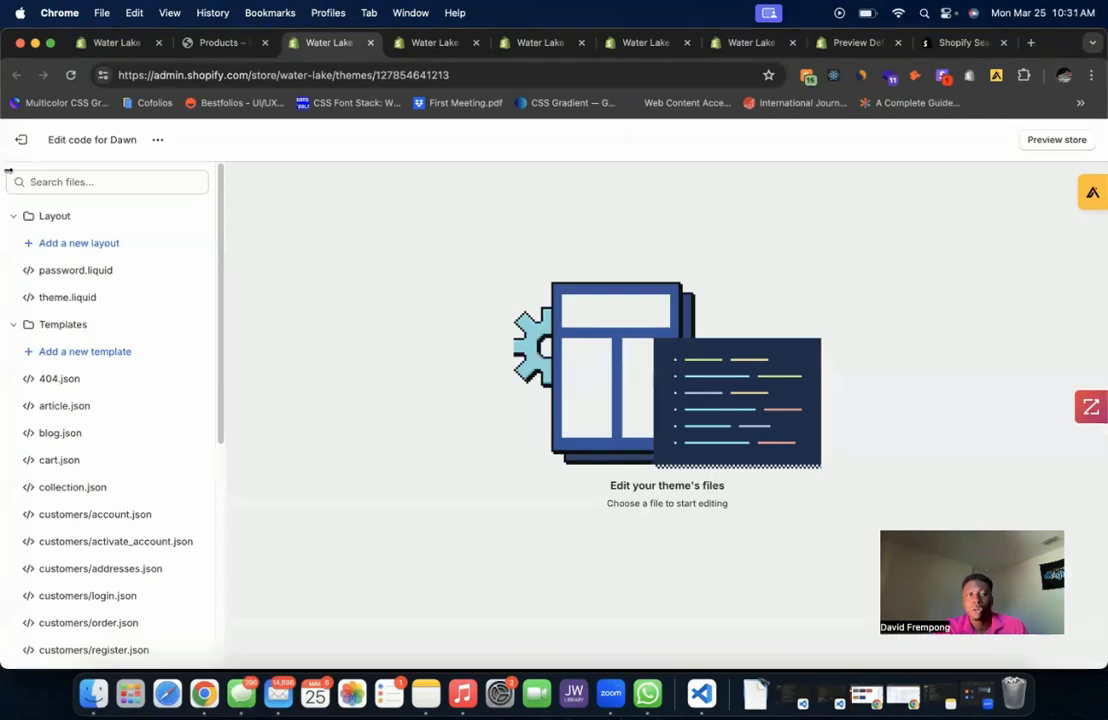
- Search the Dawn theme's files for "facets" and open the facets.liquid snippet
left_click(132, 181)
type("facets")
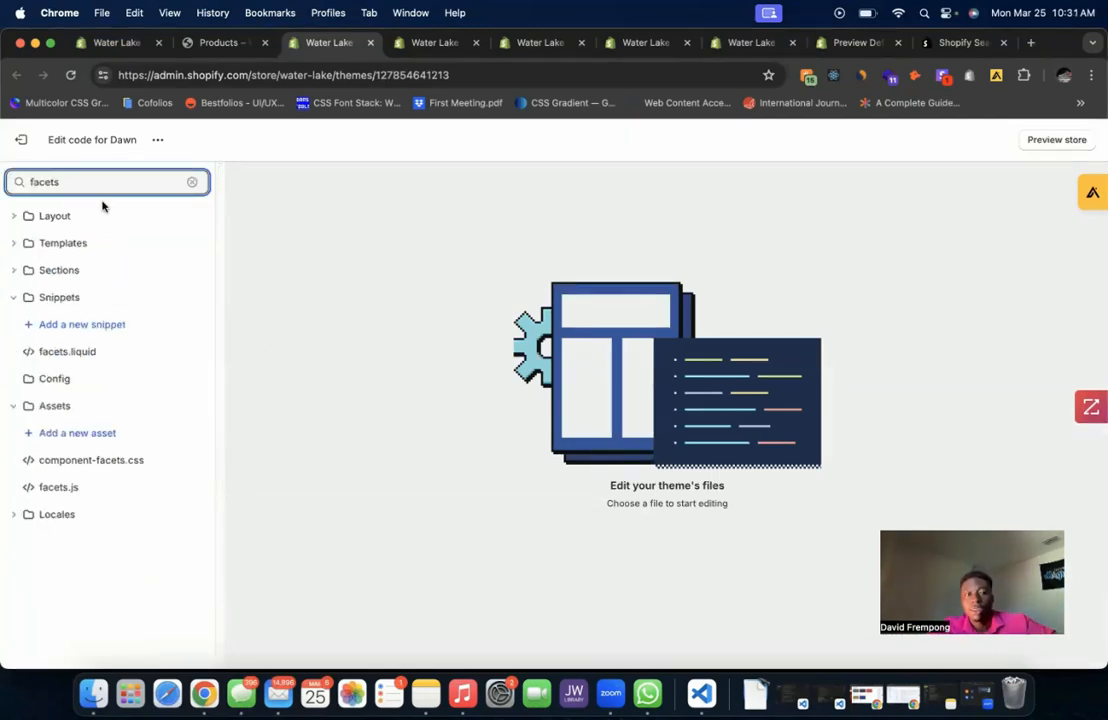
left_click(108, 351)
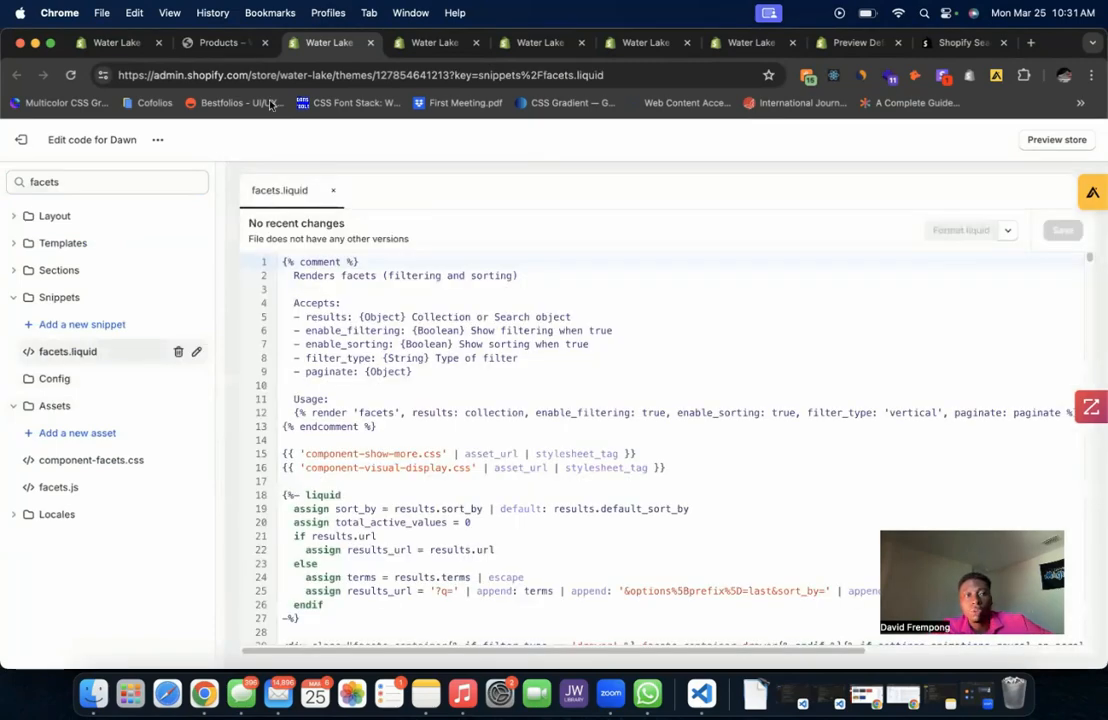
- Go back to the Craft storefront preview and check how its Colors filter lists the colors
left_click(220, 42)
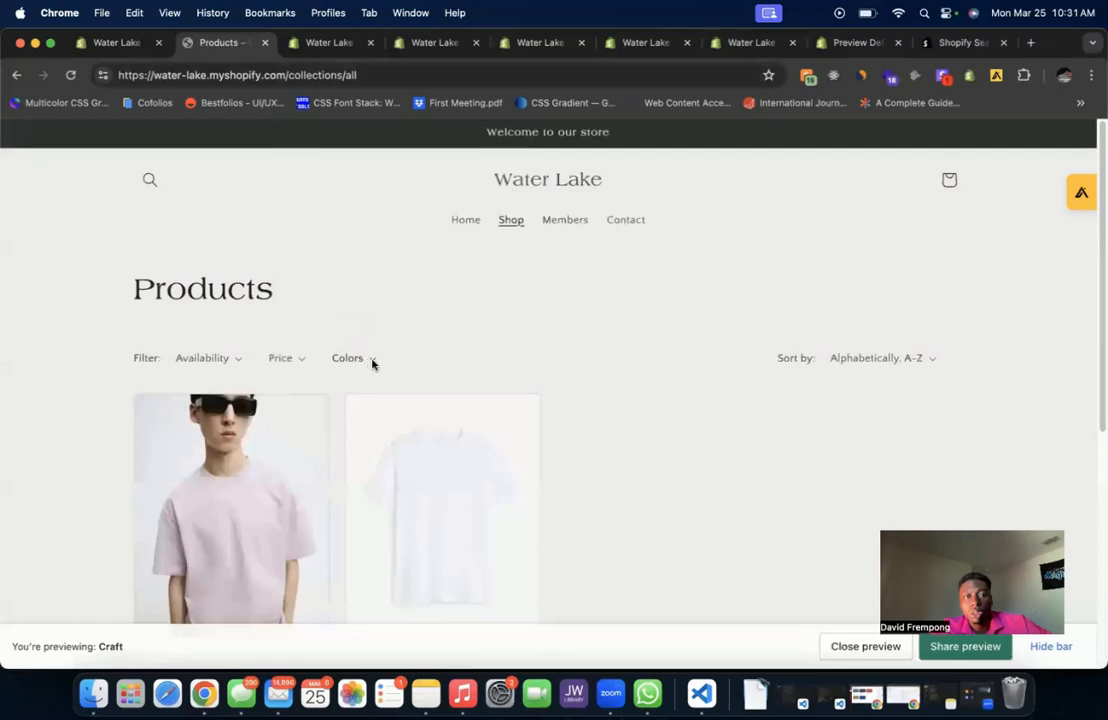
left_click(366, 360)
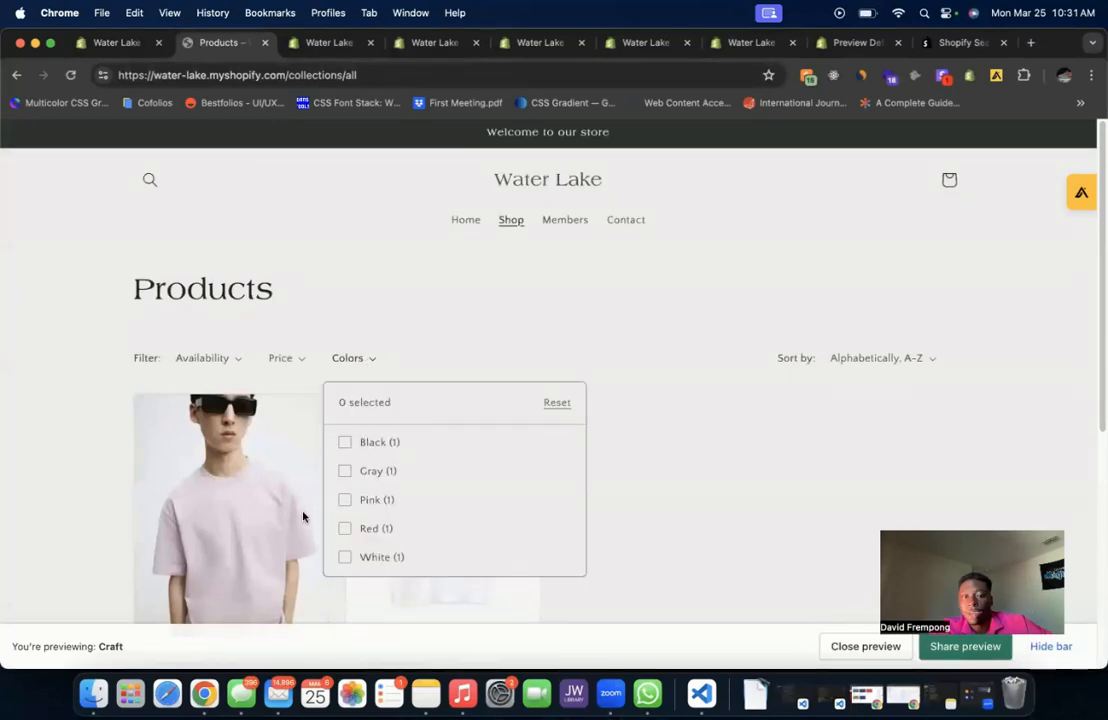
left_click(138, 325)
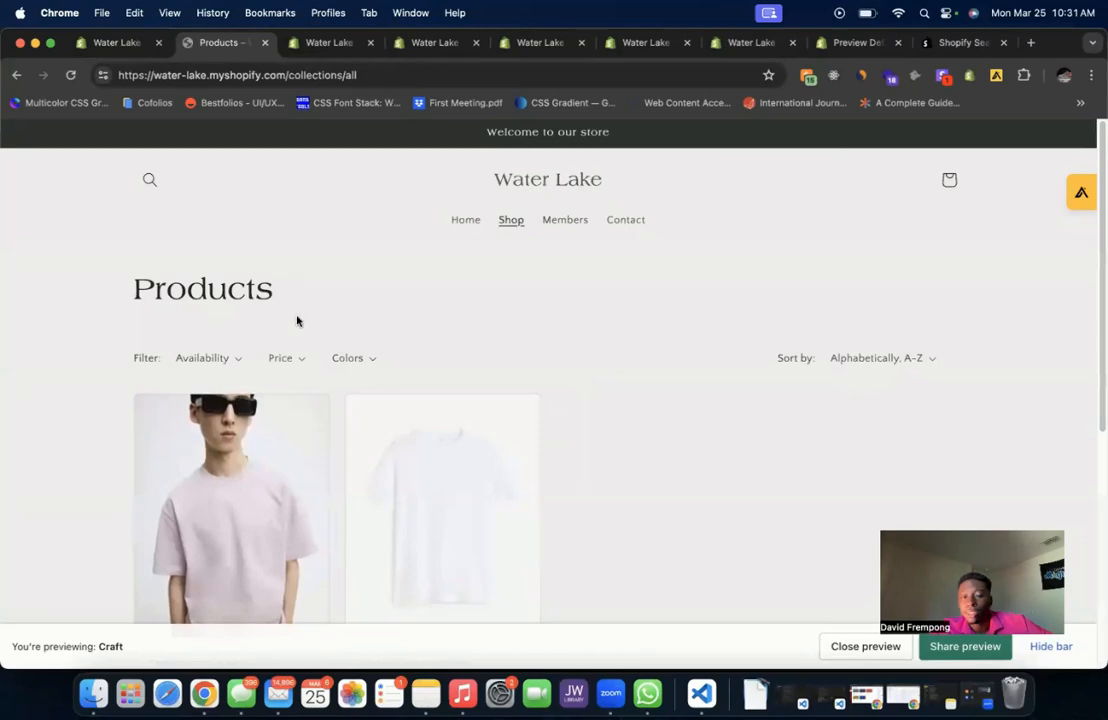
- Inspect the filter bar's wrapper element on the Products page with the browser's developer tools, and close them
right_click(422, 268)
left_click(561, 547)
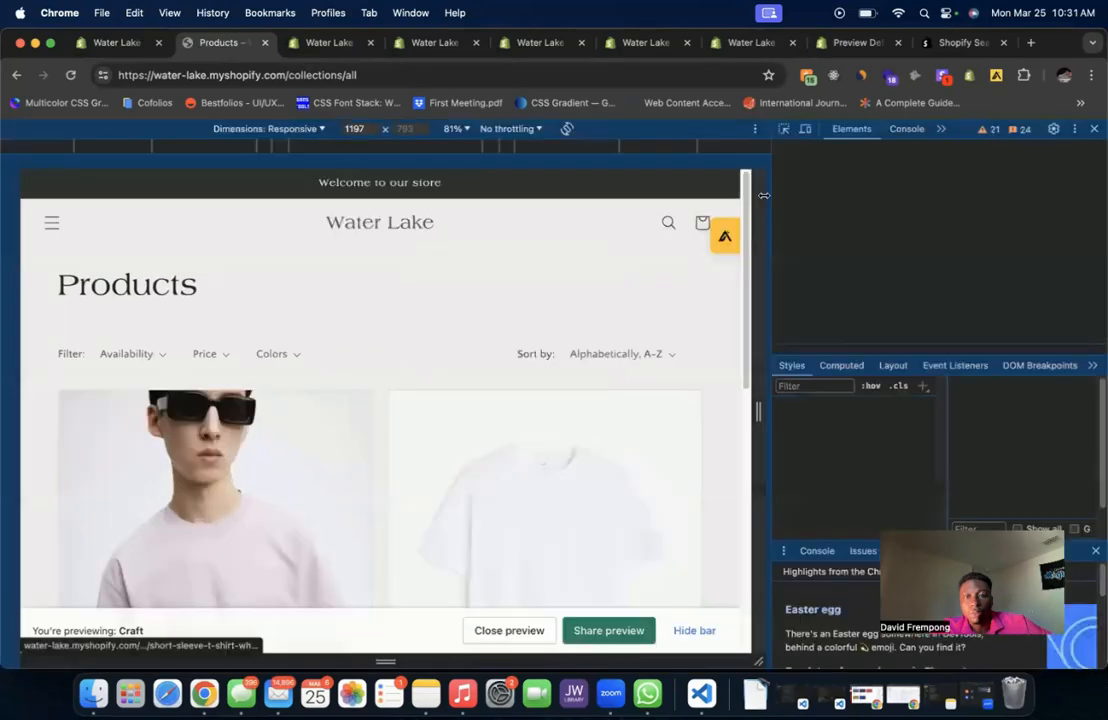
left_click(786, 130)
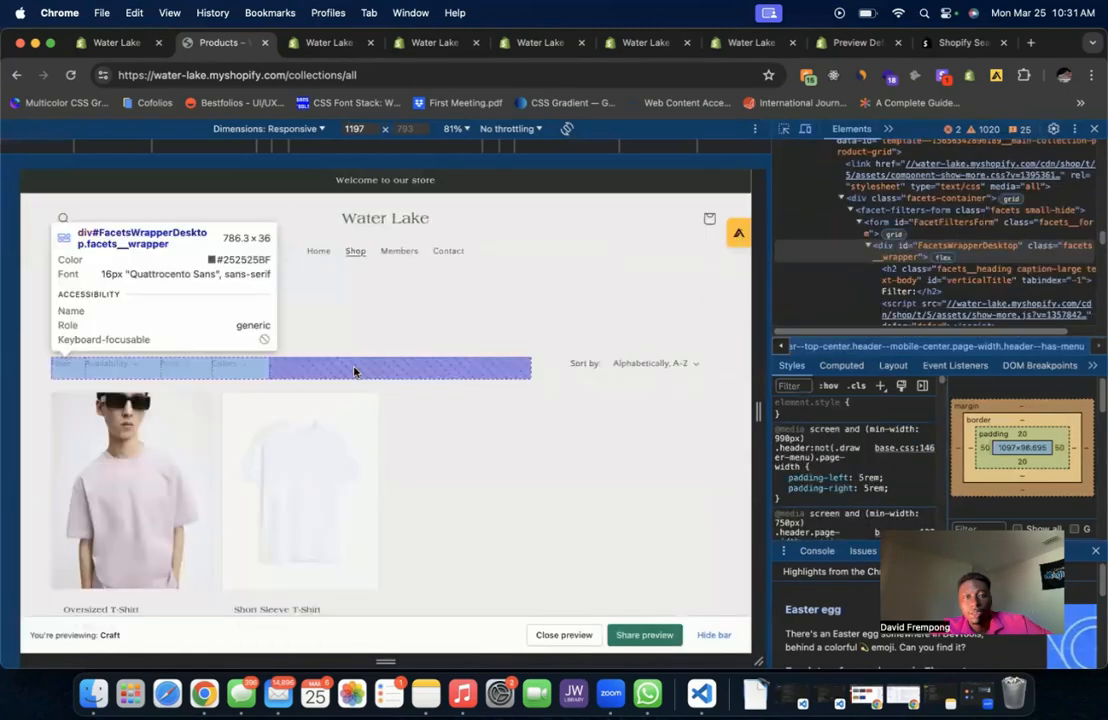
left_click(354, 369)
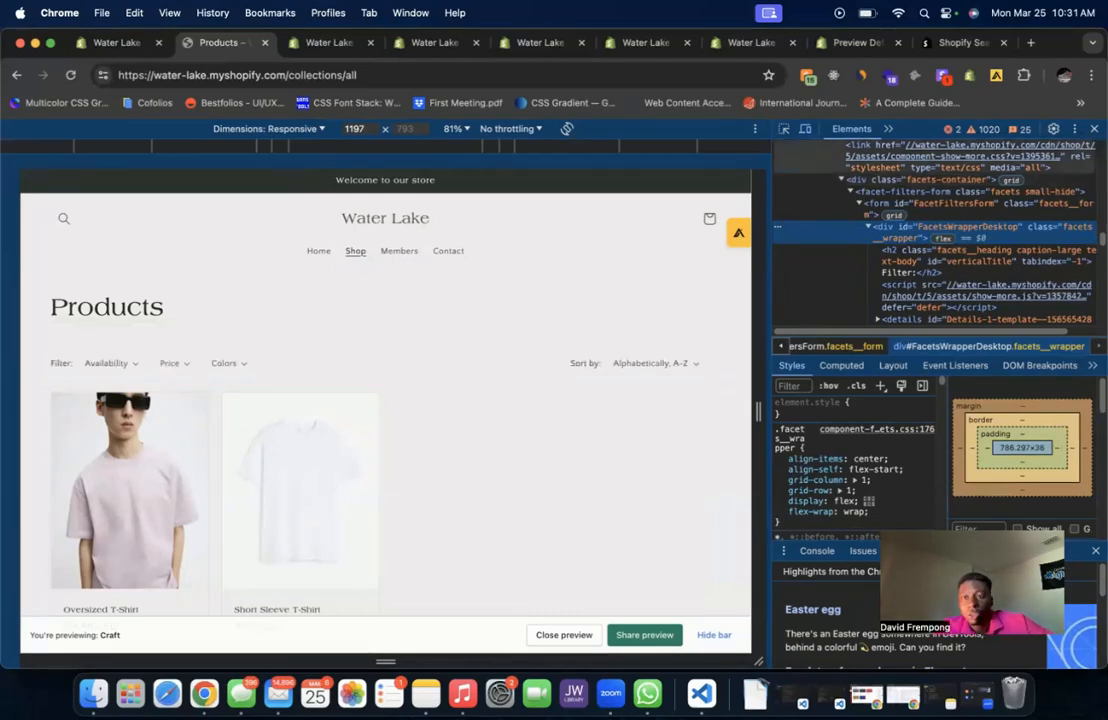
left_click(1094, 128)
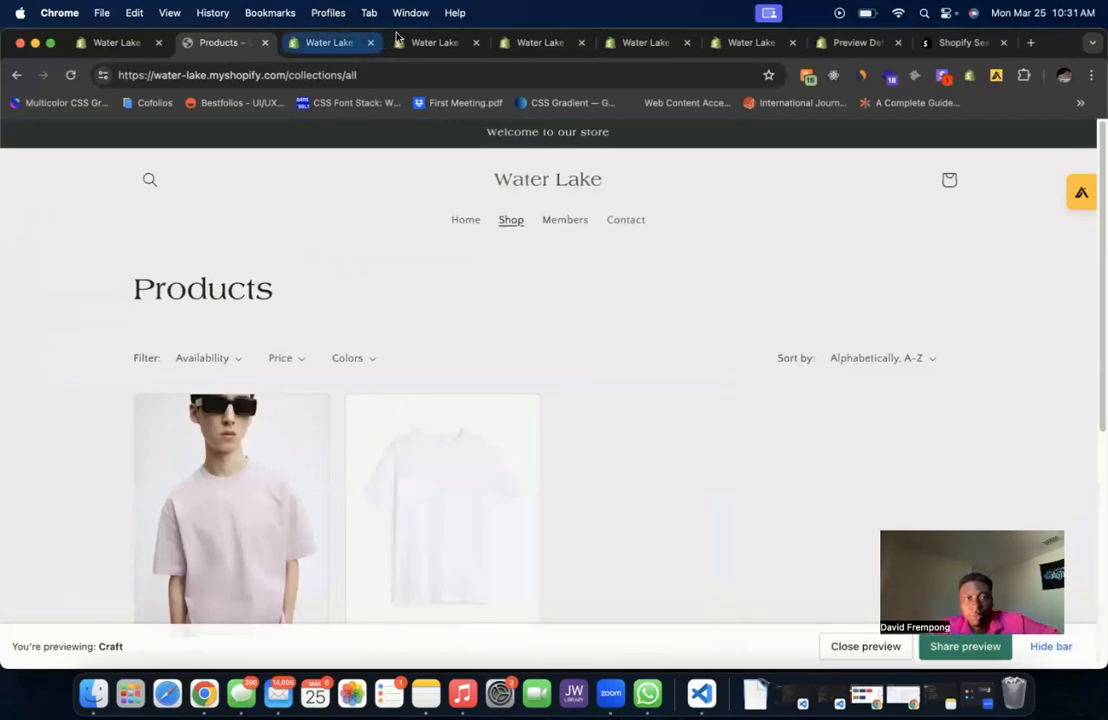
- Return to Dawn's code editor and copy the entire code of its facets.liquid snippet
left_click(331, 41)
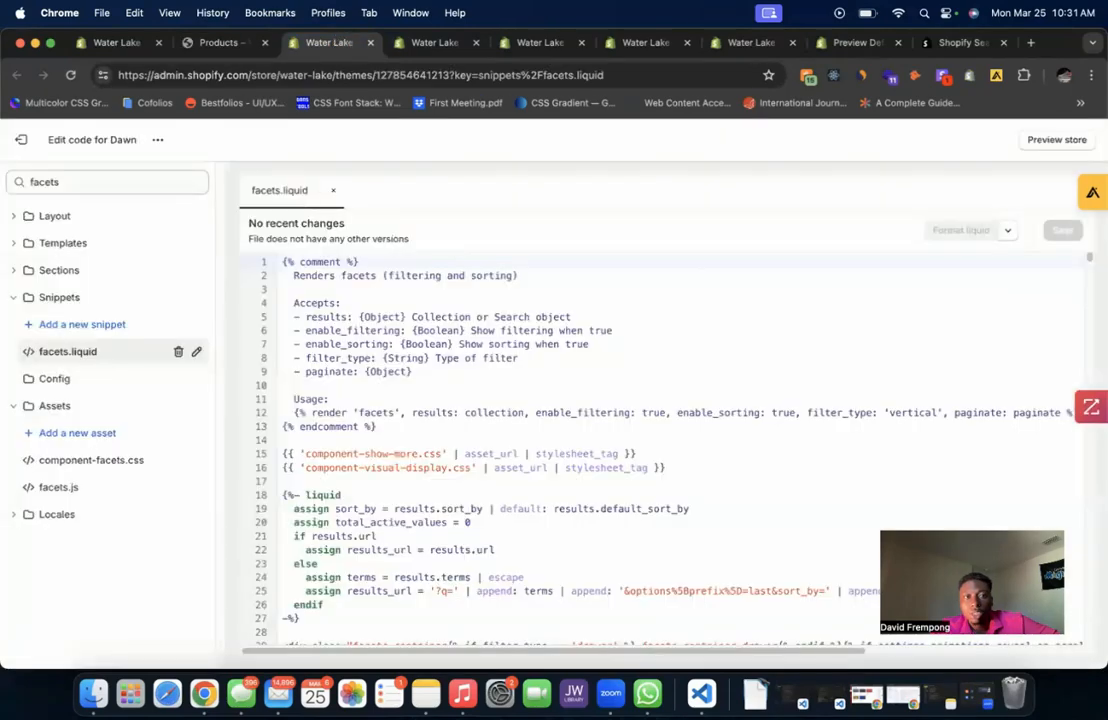
scroll(662, 448, "down", 20)
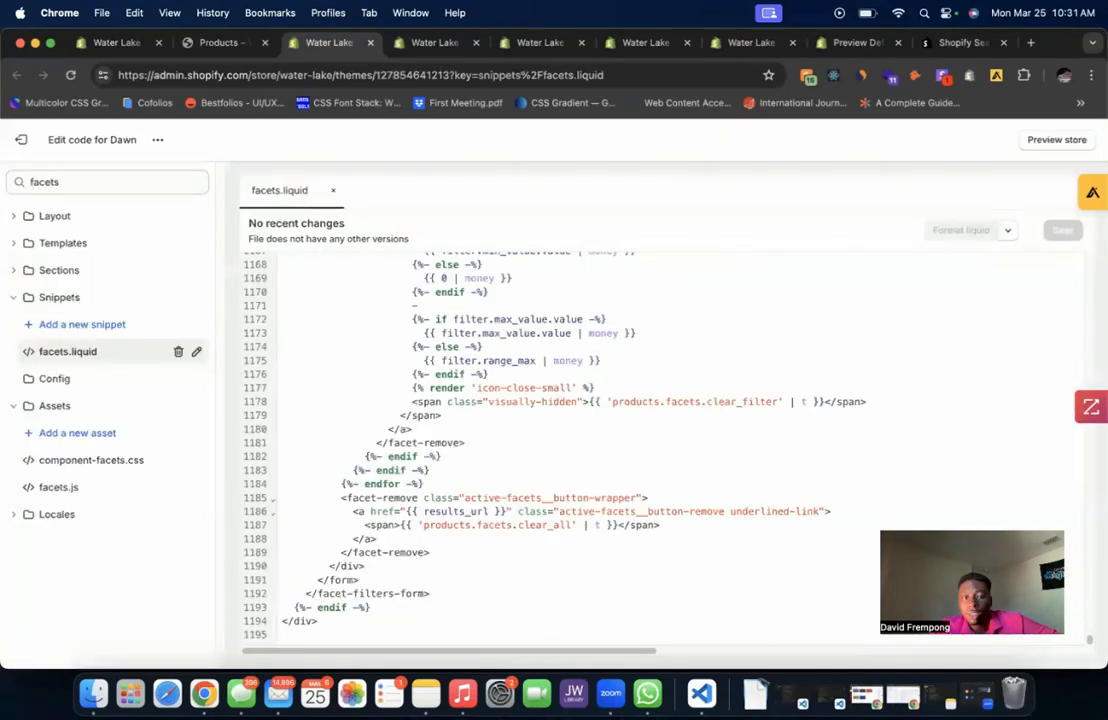
left_click_drag(339, 640, 287, 145)
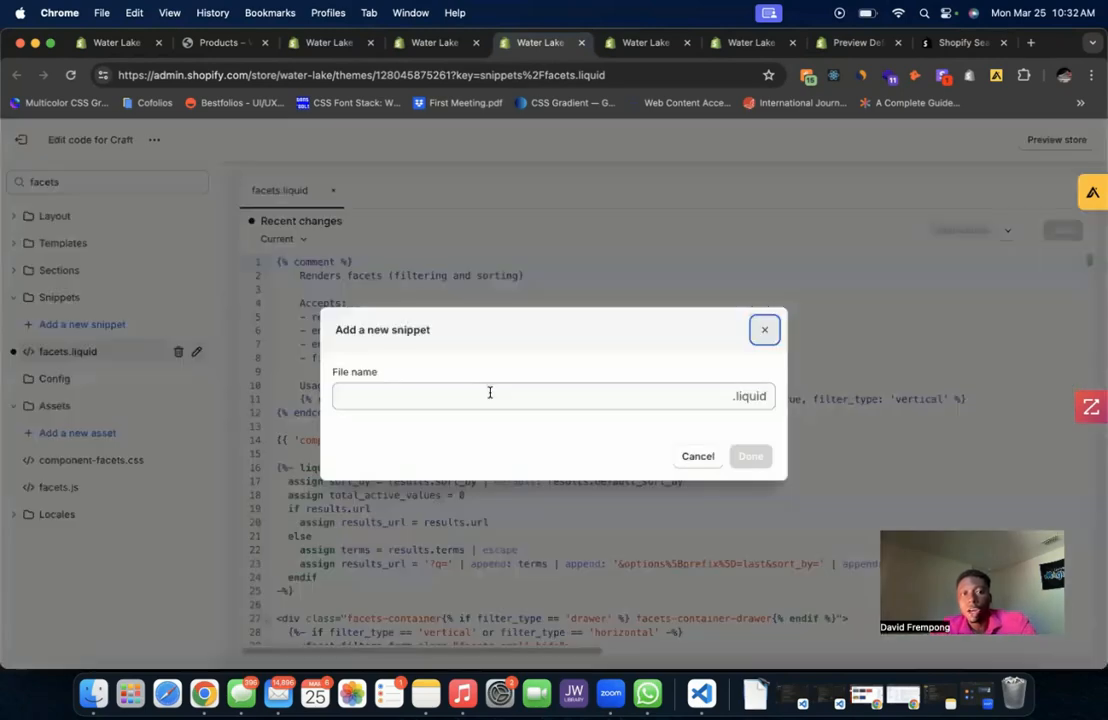
left_click(490, 392)
type("facets-backup")
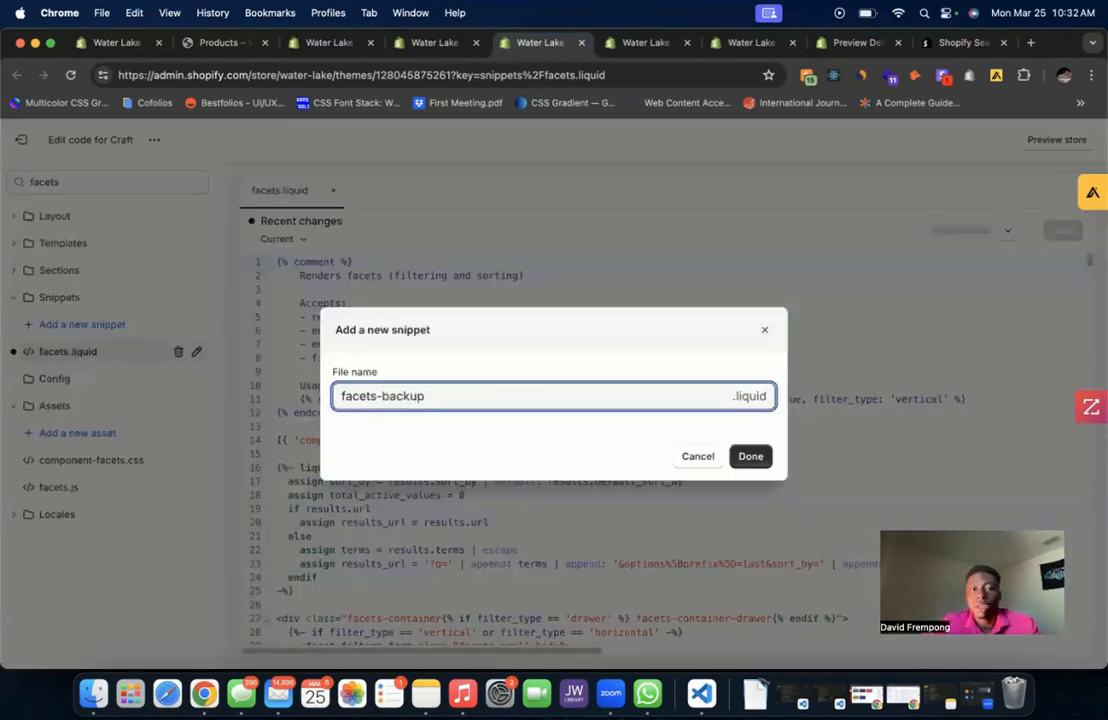
left_click(765, 328)
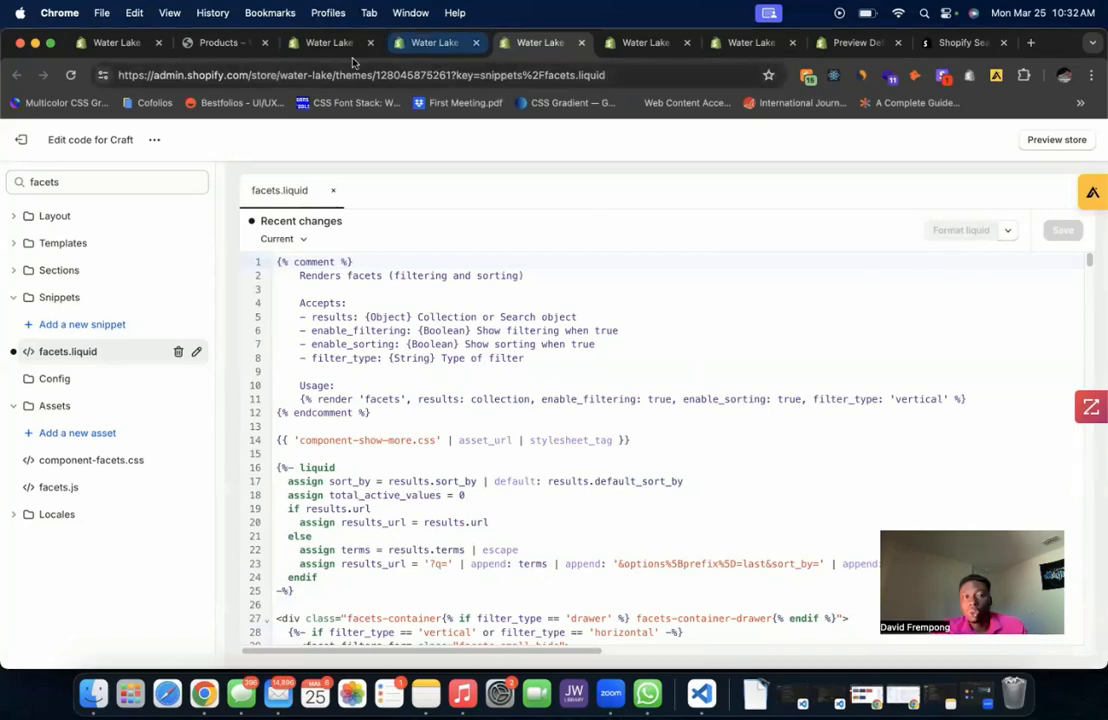
- Replace all the code in the Craft theme's facets.liquid with the code copied from Dawn's facets.liquid, and save the file
left_click(315, 45)
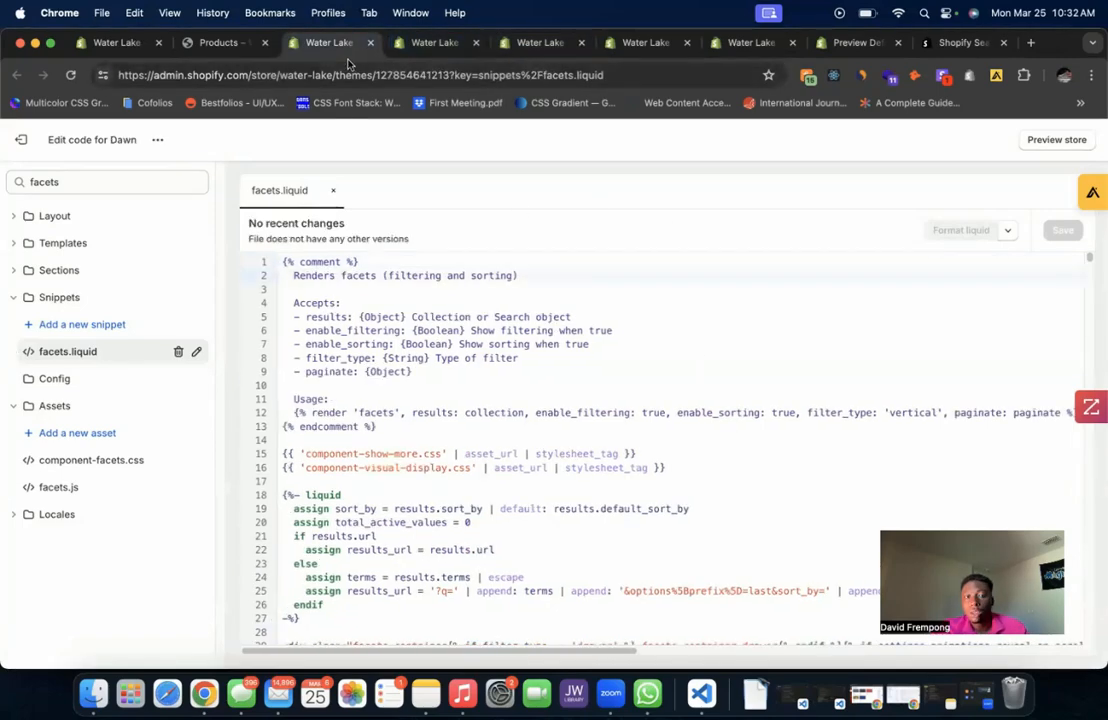
left_click(540, 42)
scroll(646, 485, "down", 20)
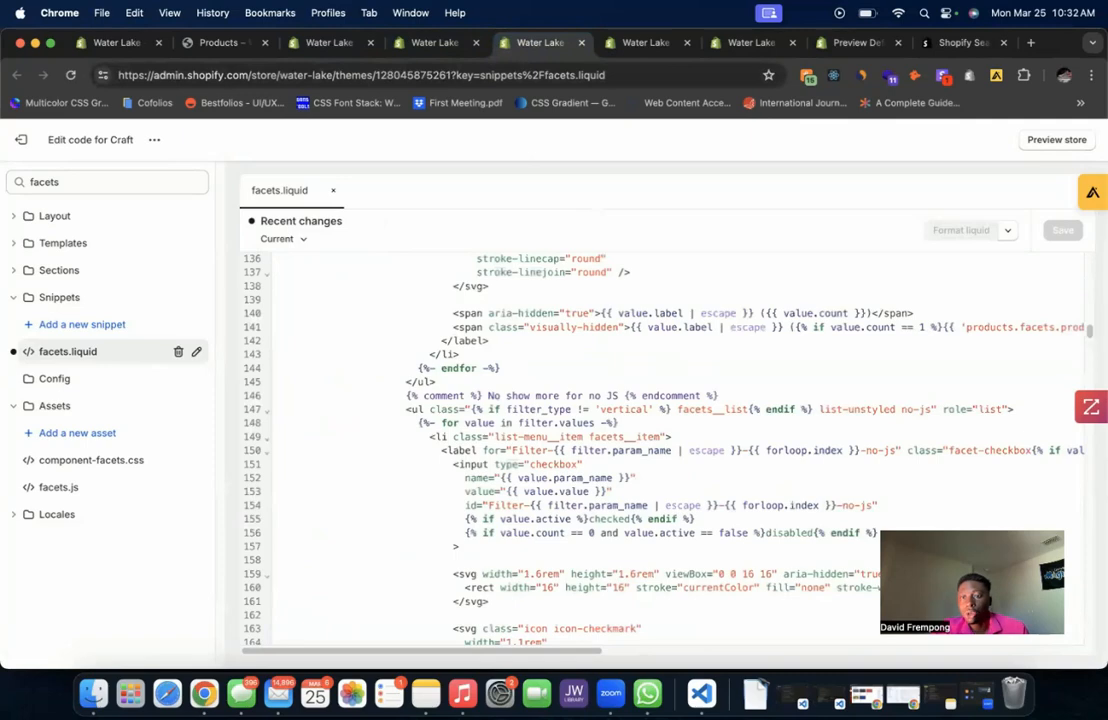
scroll(646, 485, "down", 20)
left_click_drag(333, 633, 230, 130)
left_click(349, 632)
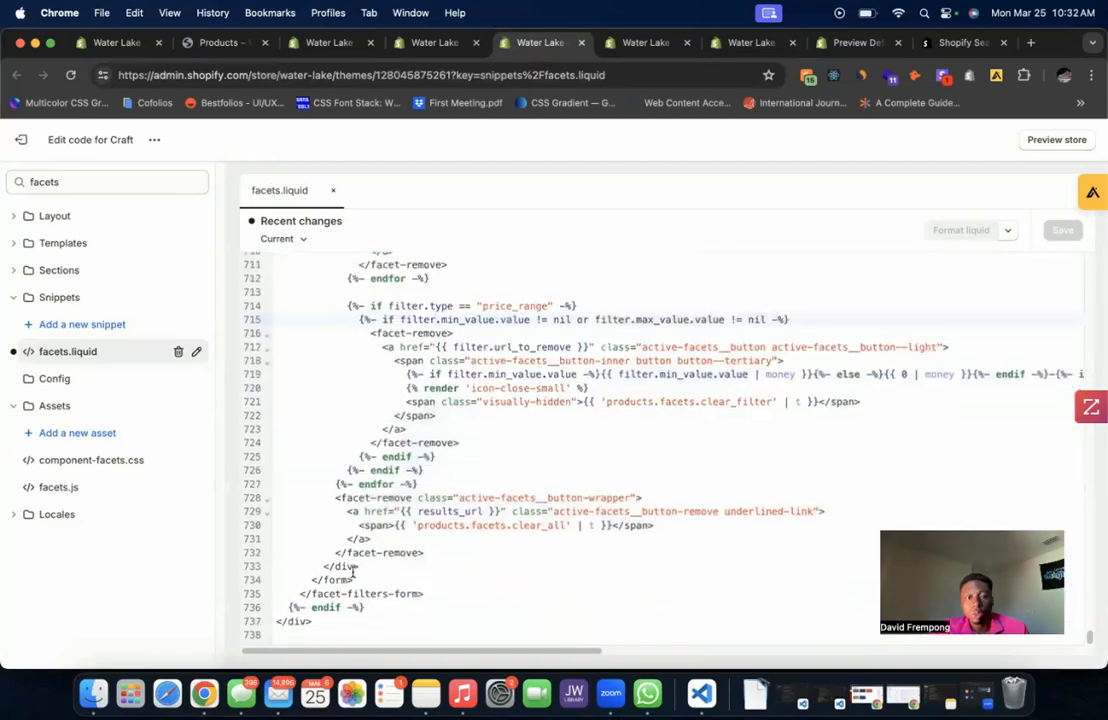
left_click_drag(349, 632, 341, 237)
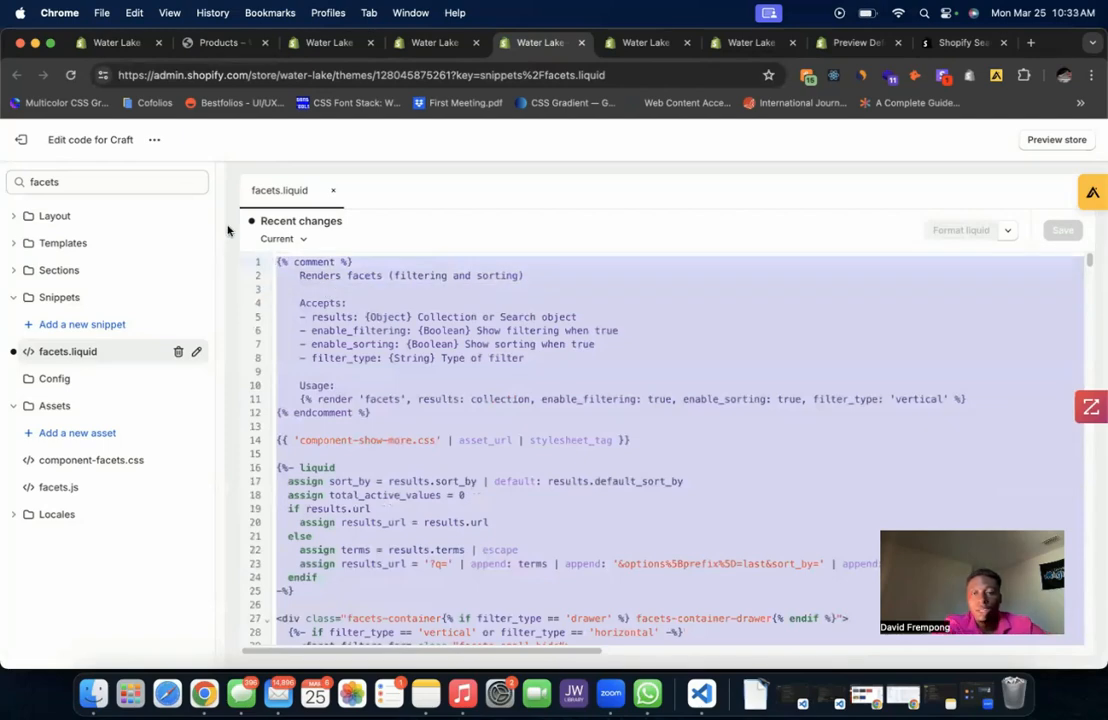
key("BackSpace")
key("cmd+v")
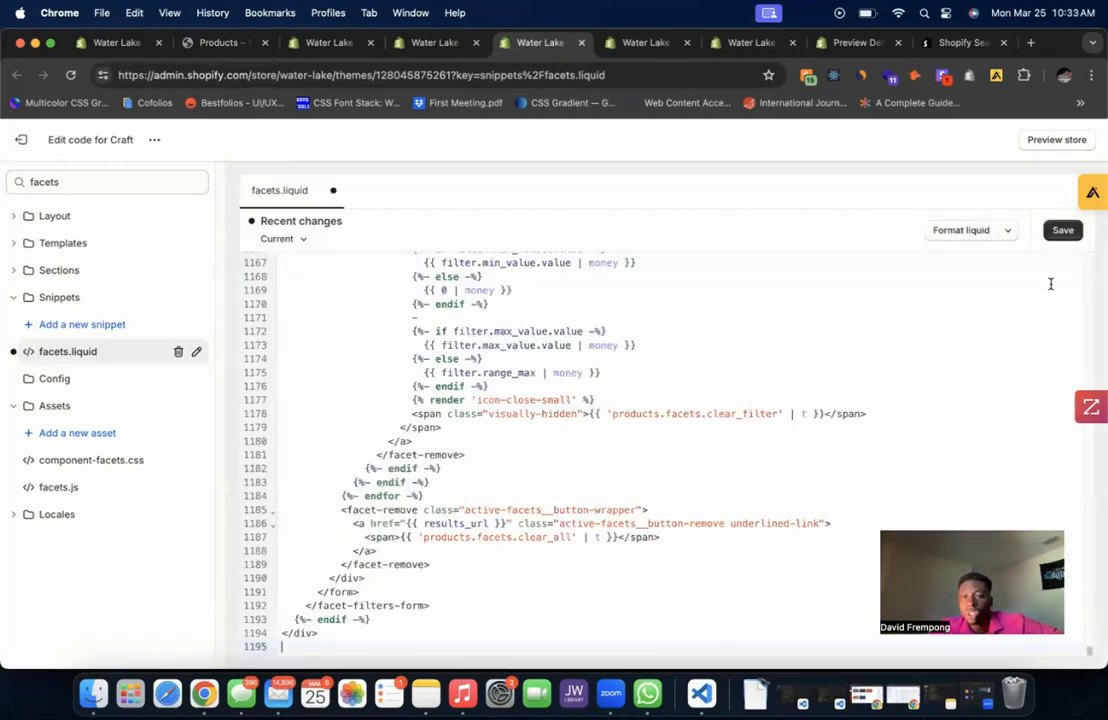
left_click(1072, 236)
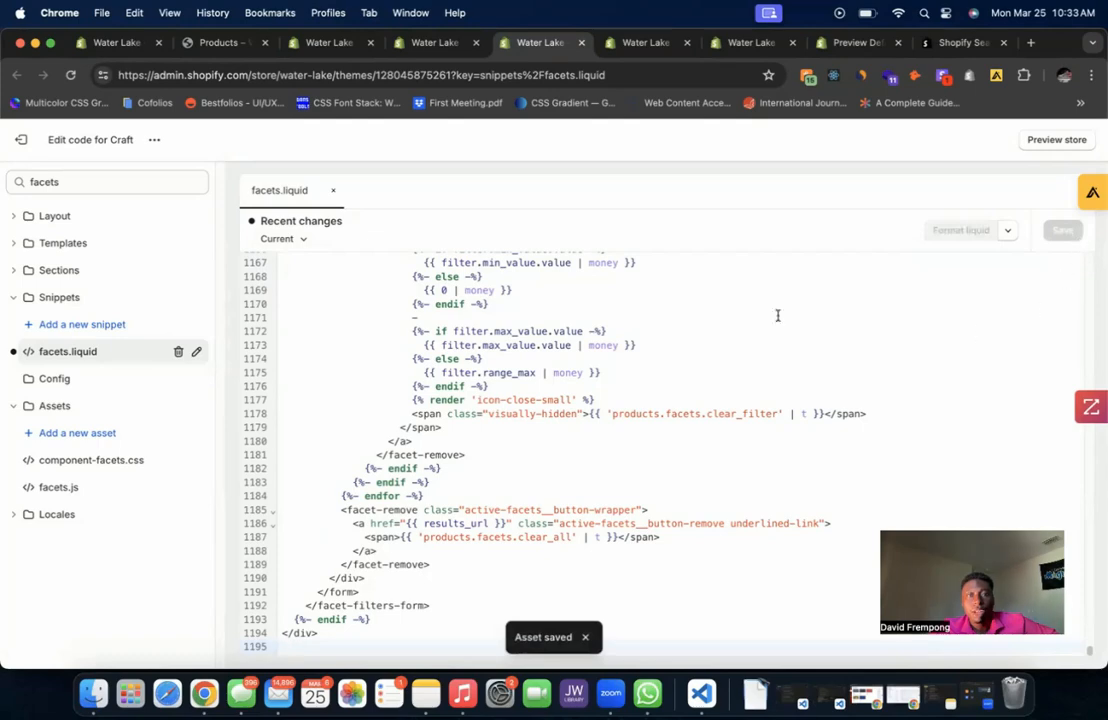
- Reload the Craft storefront's Products page and check how its Colors filter displays the color options
left_click(218, 42)
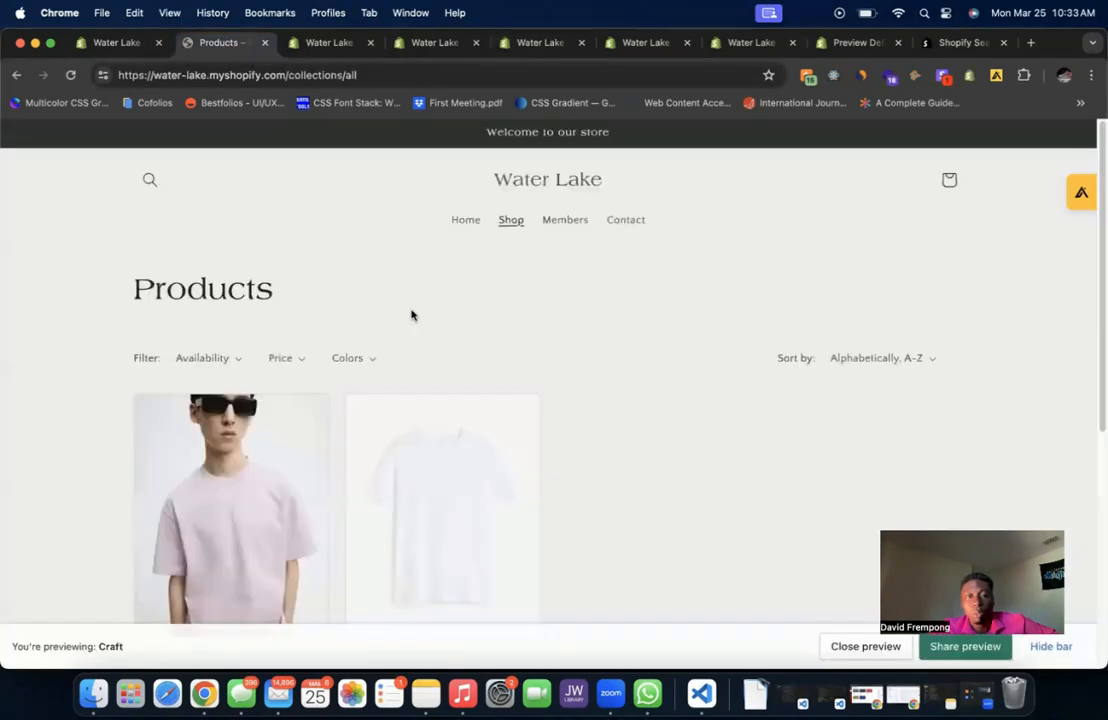
left_click(372, 361)
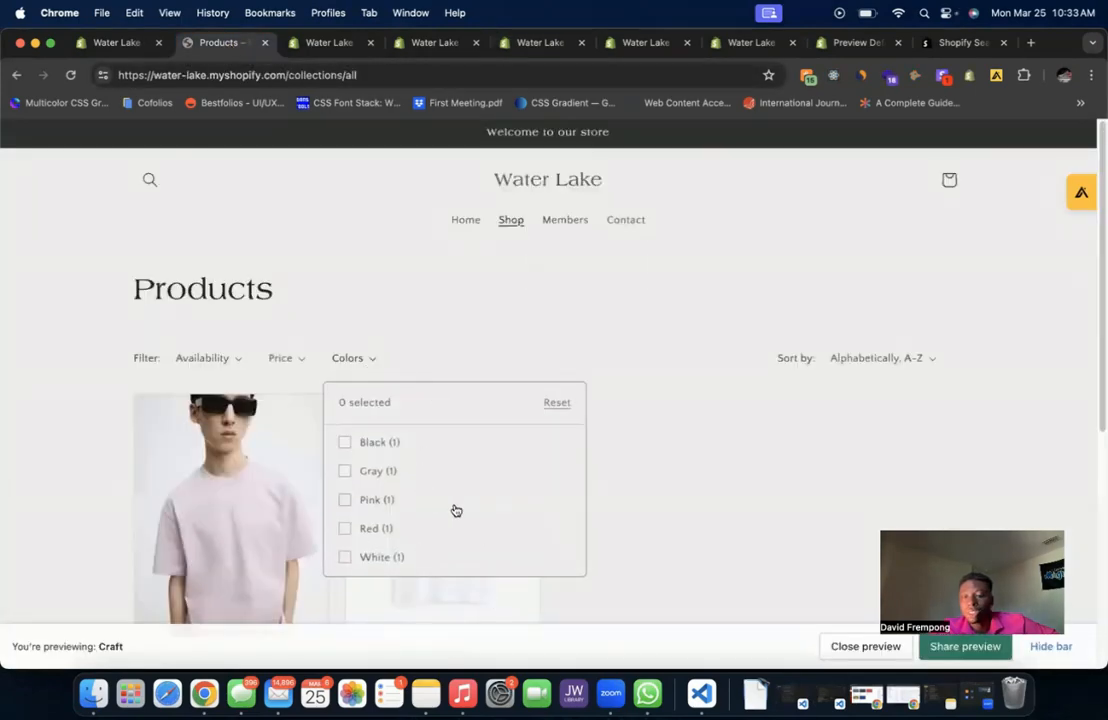
left_click(482, 300)
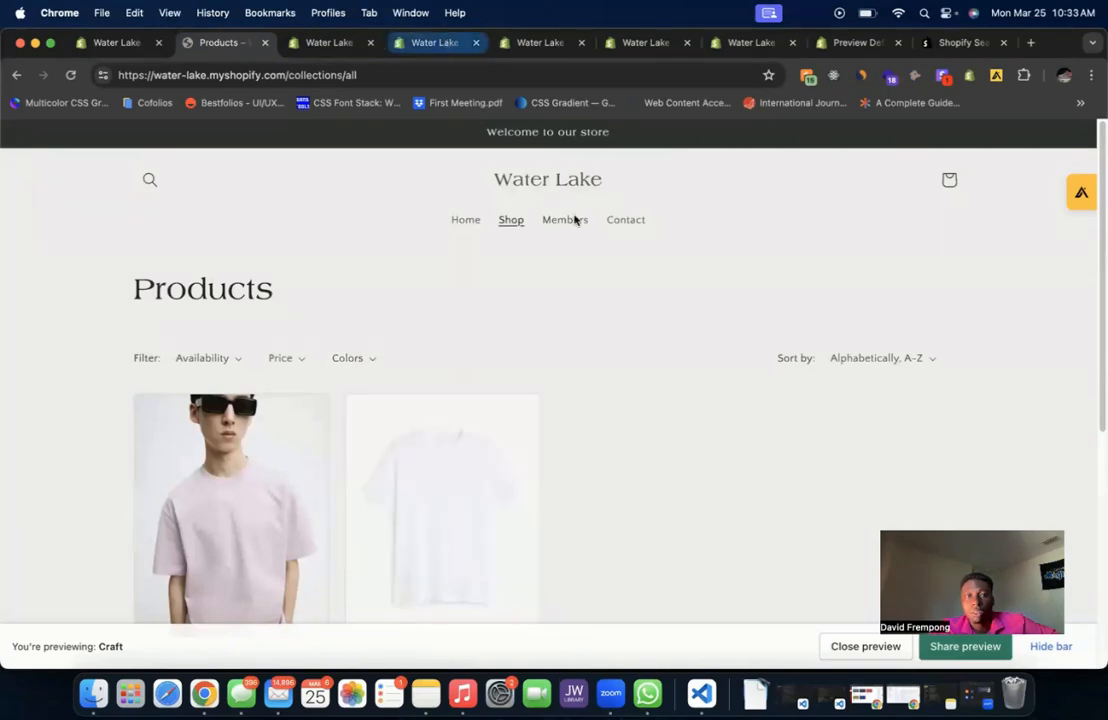
left_click(436, 43)
left_click(547, 48)
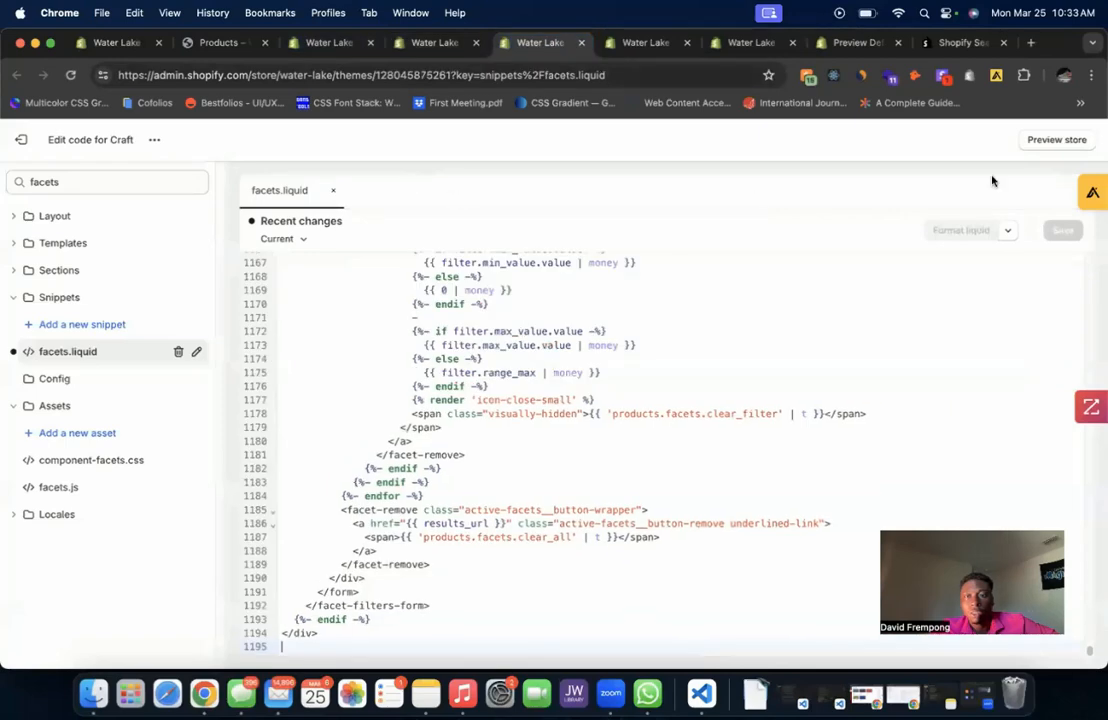
left_click(218, 43)
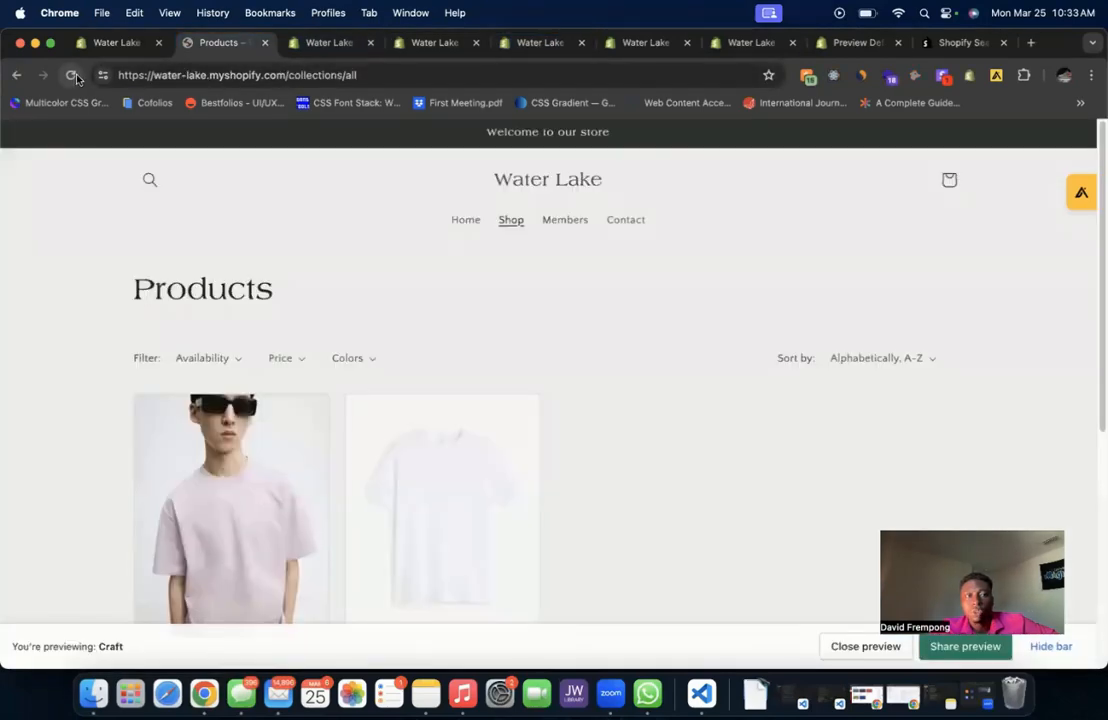
left_click(70, 75)
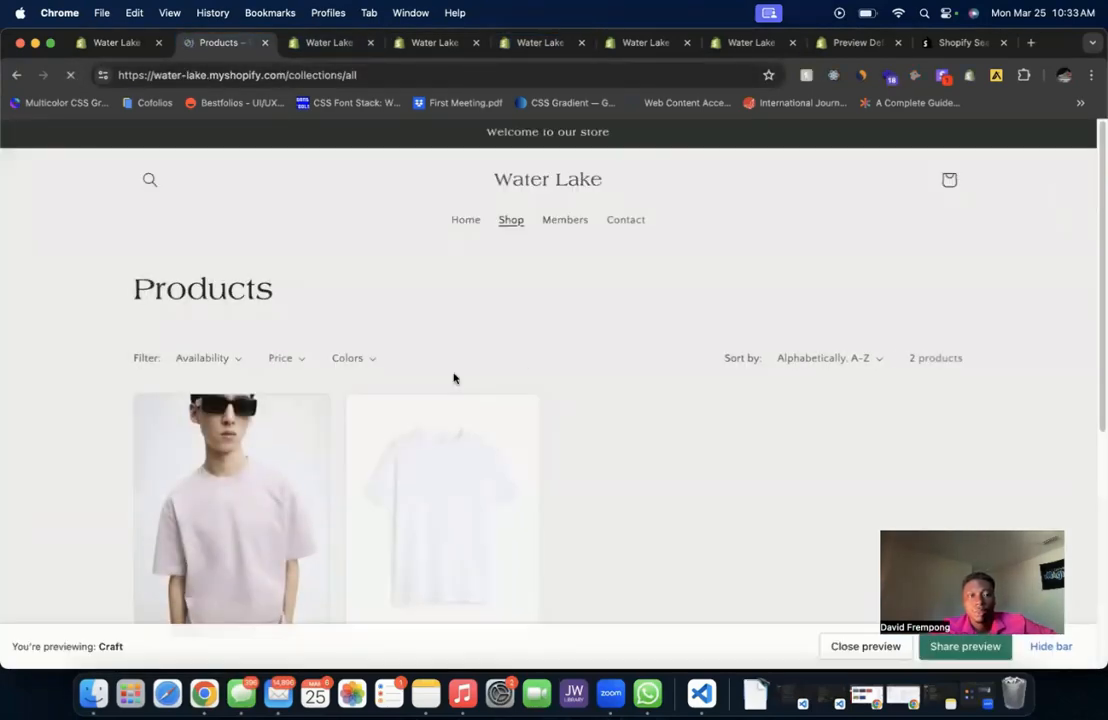
left_click(371, 360)
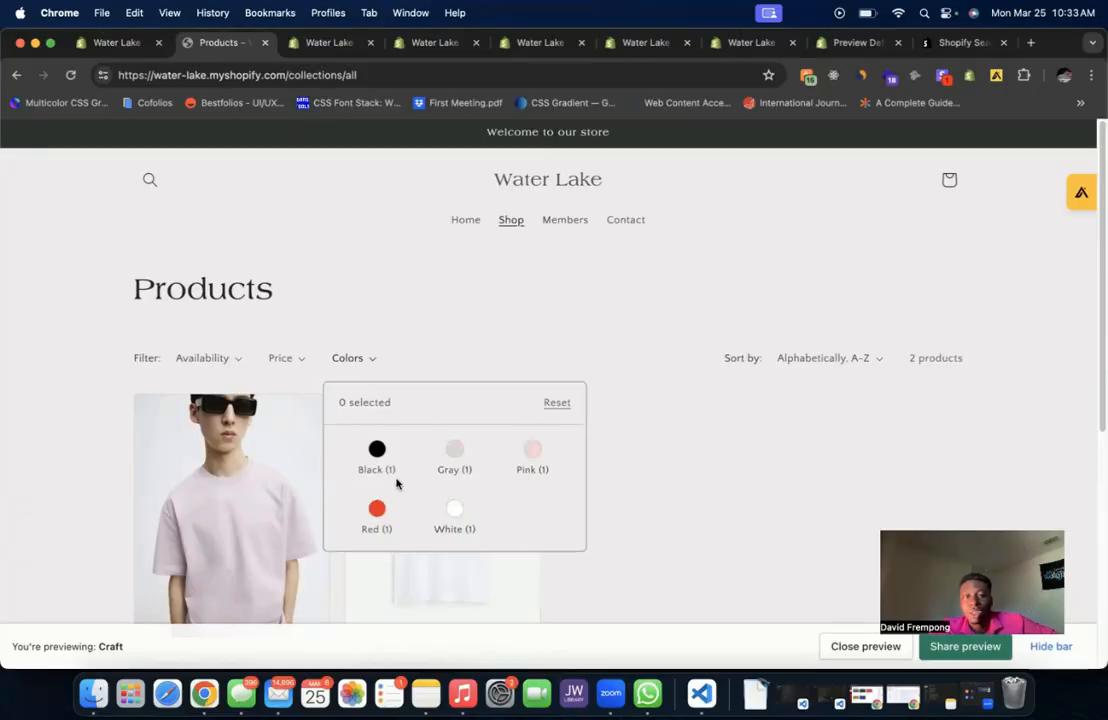
- Test the Colors filter by filtering the products by White, remove that filter, and review the color options again
left_click(457, 529)
left_click(529, 307)
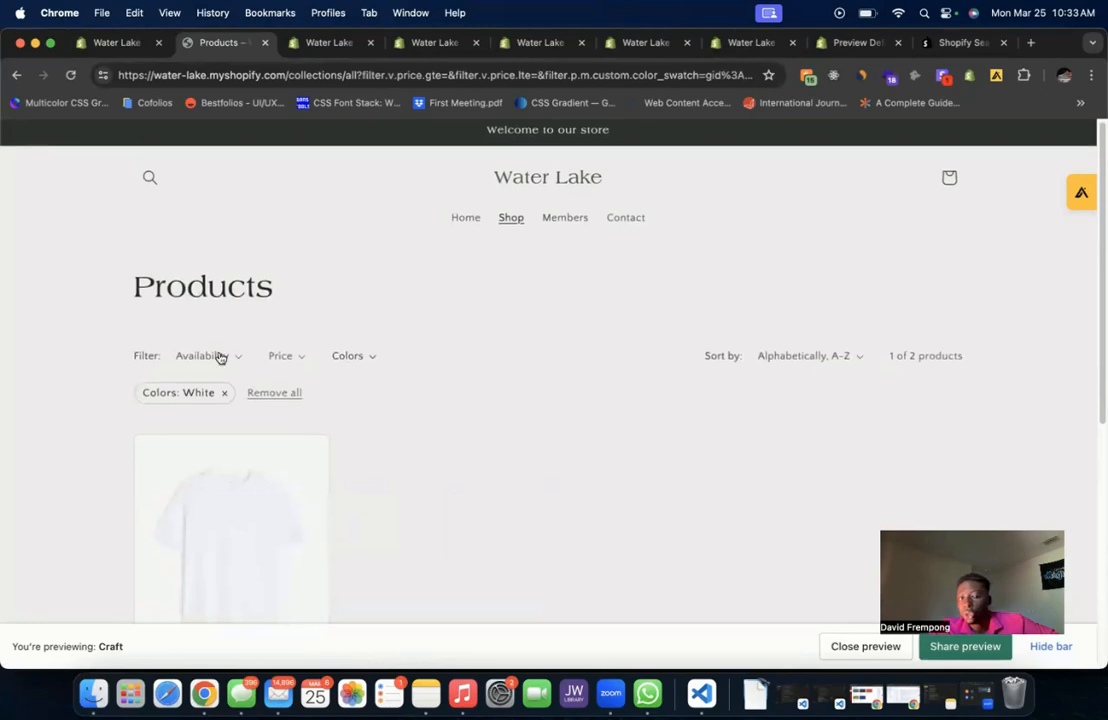
scroll(178, 490, "down", 4)
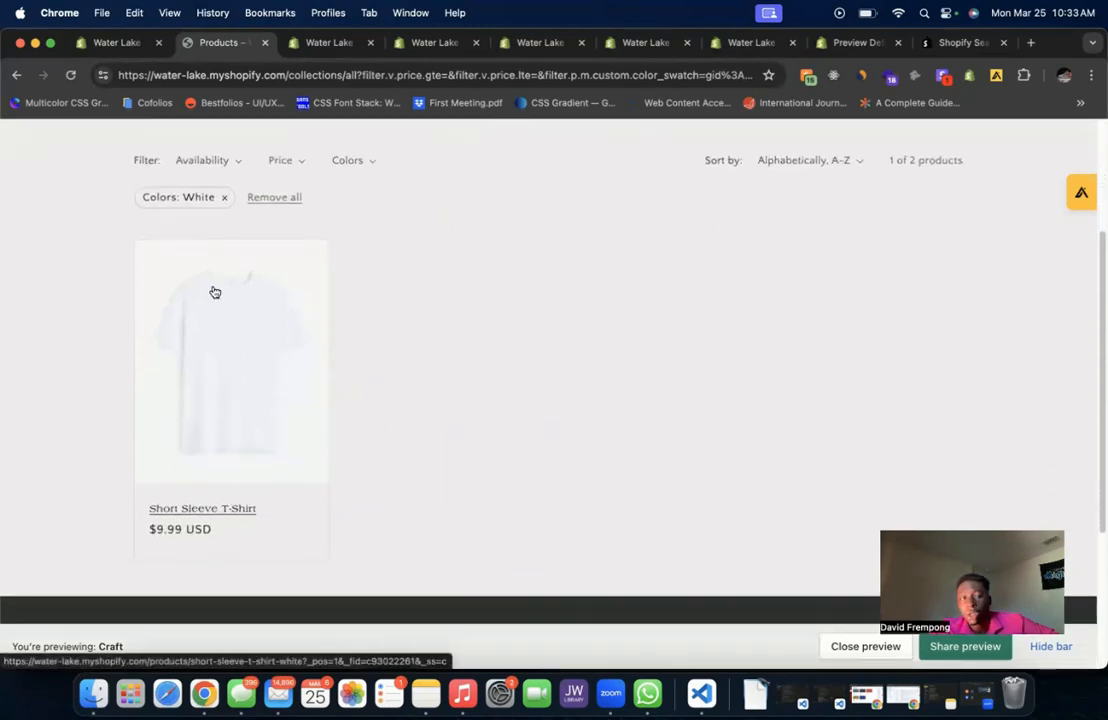
left_click(224, 199)
scroll(517, 309, "up", 3)
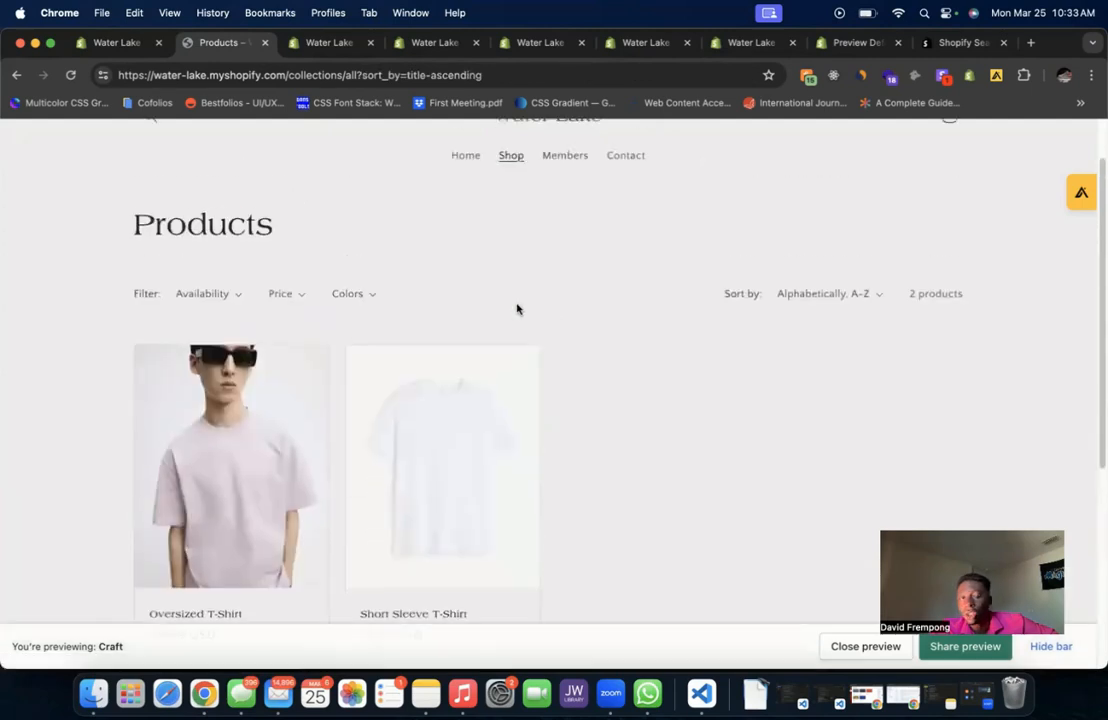
left_click(363, 295)
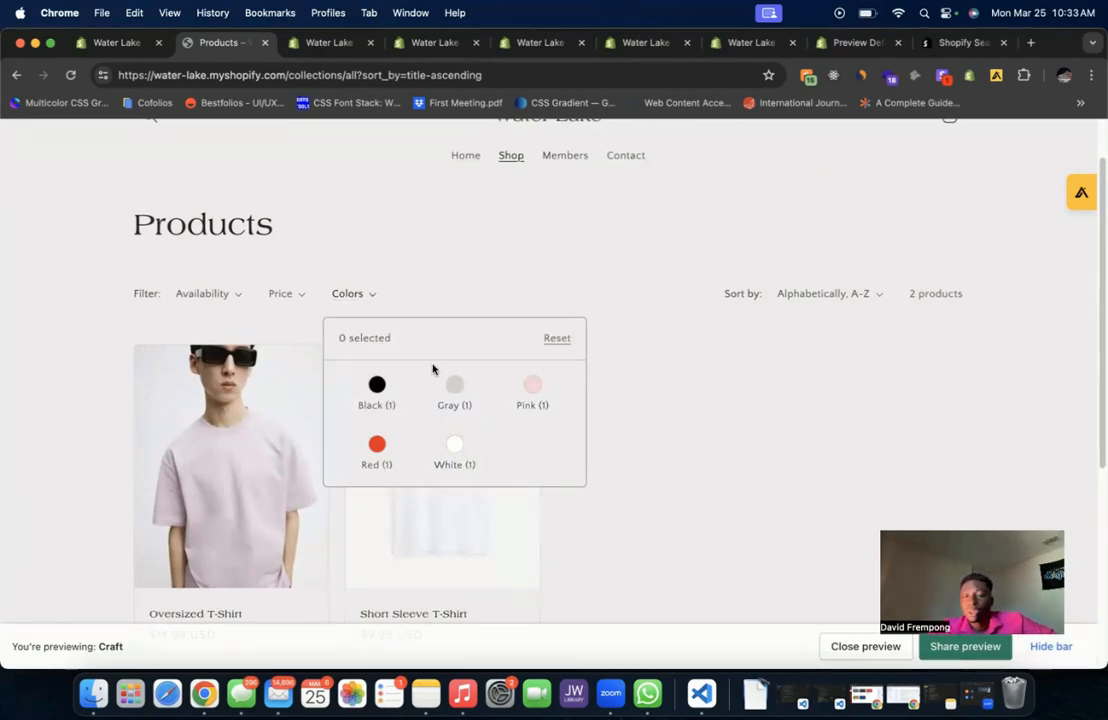
left_click(684, 428)
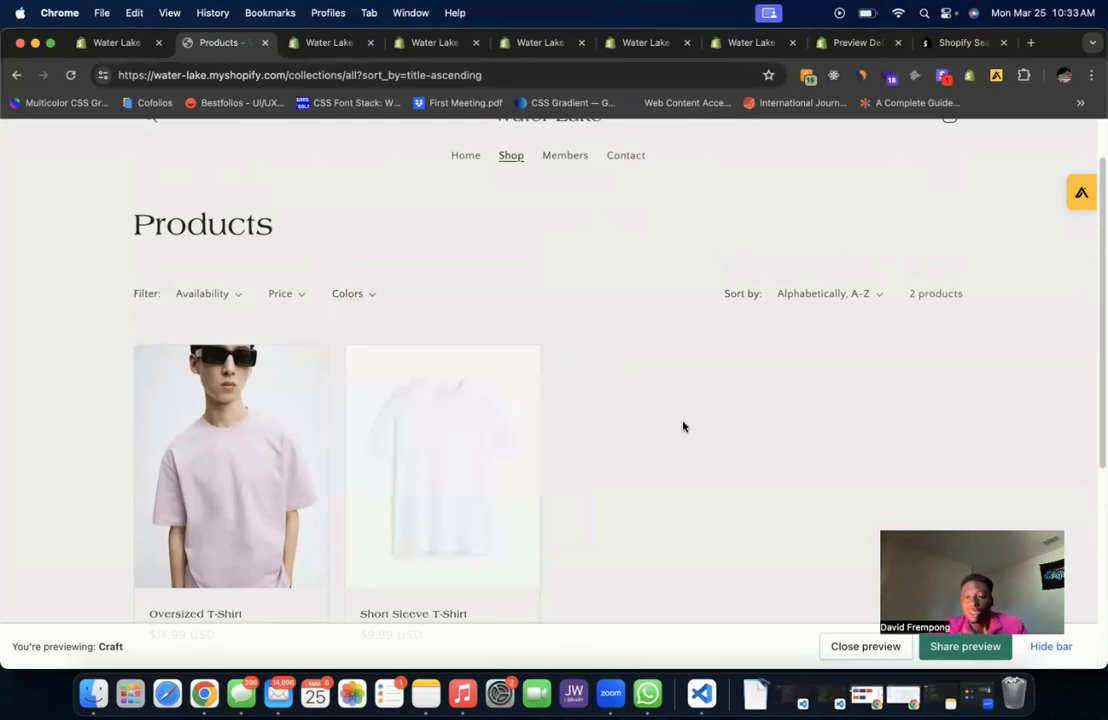
- Open a preview of the Refresh theme from the theme library in a new browser tab
left_click(425, 42)
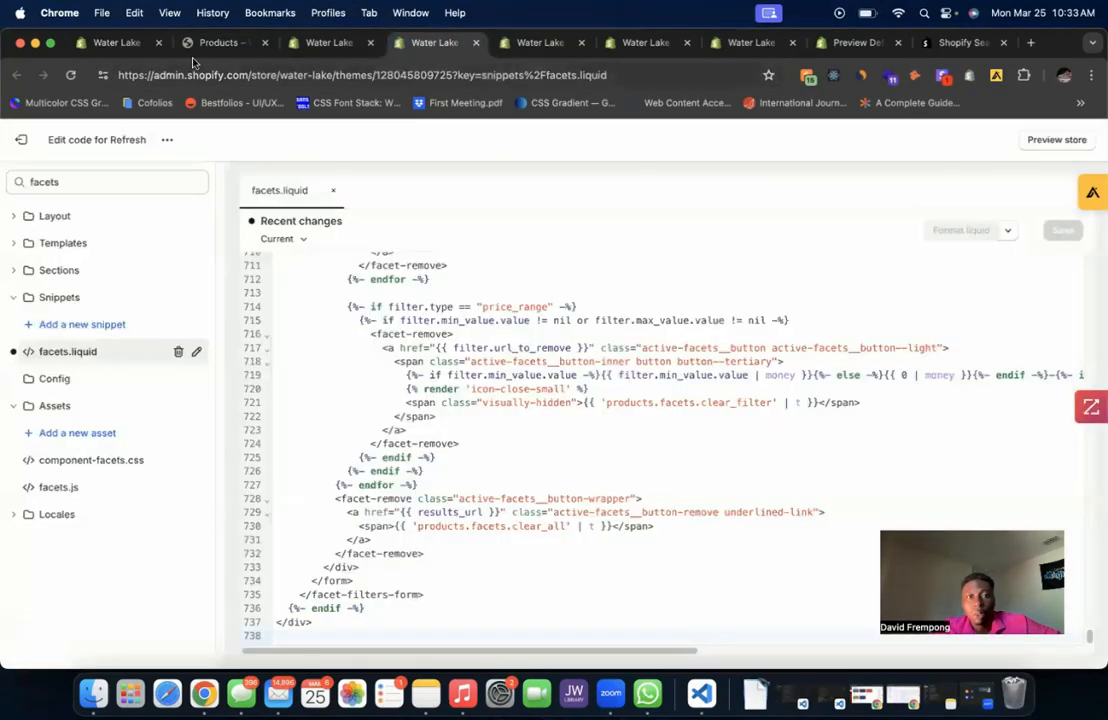
left_click(117, 44)
scroll(700, 450, "up", 2)
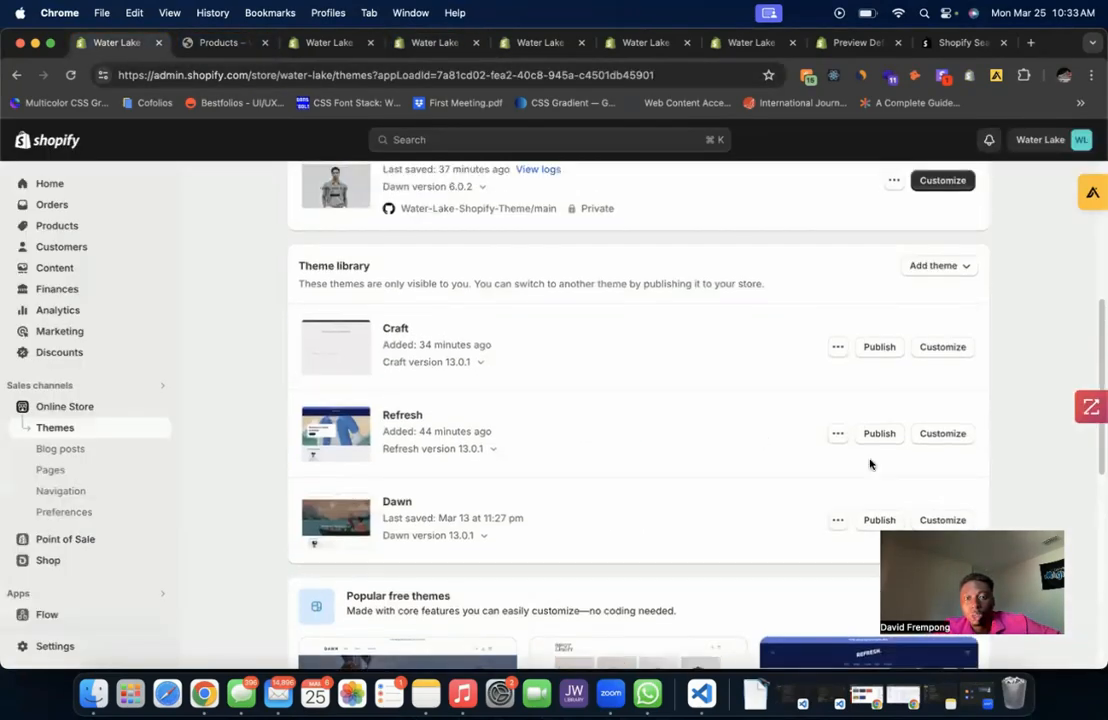
left_click(837, 433)
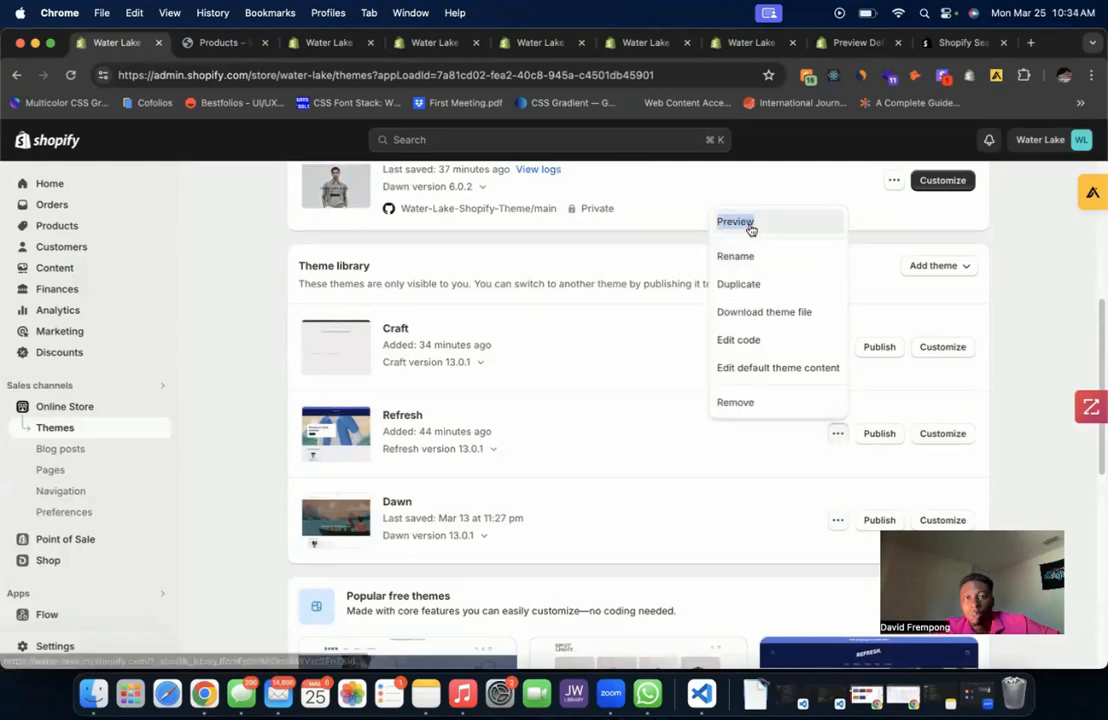
right_click(760, 235)
left_click(806, 163)
left_click(267, 282)
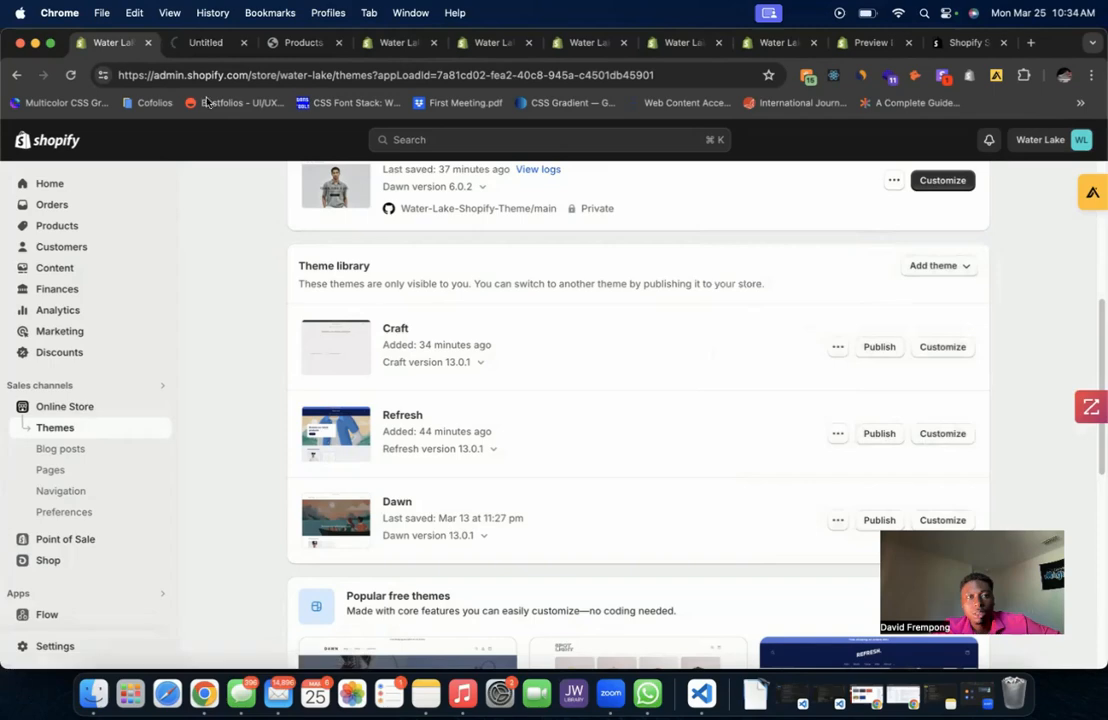
left_click(195, 44)
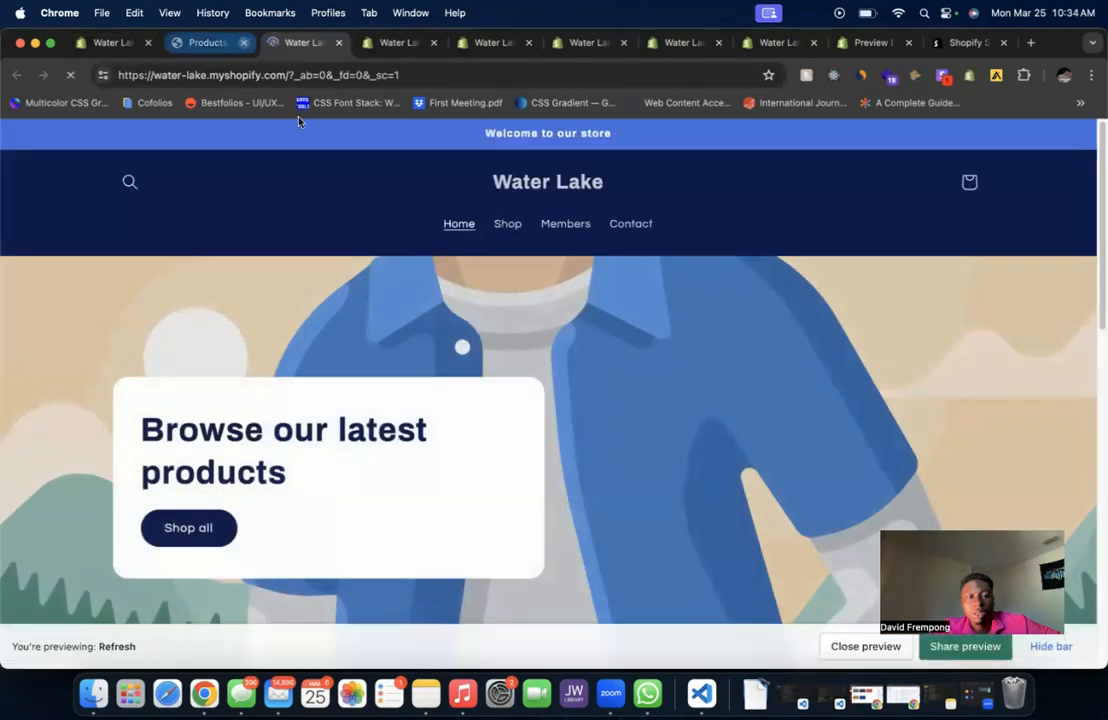
- Go to the Shop page in the Refresh preview and check how its Colors filter lists the colors
left_click(516, 228)
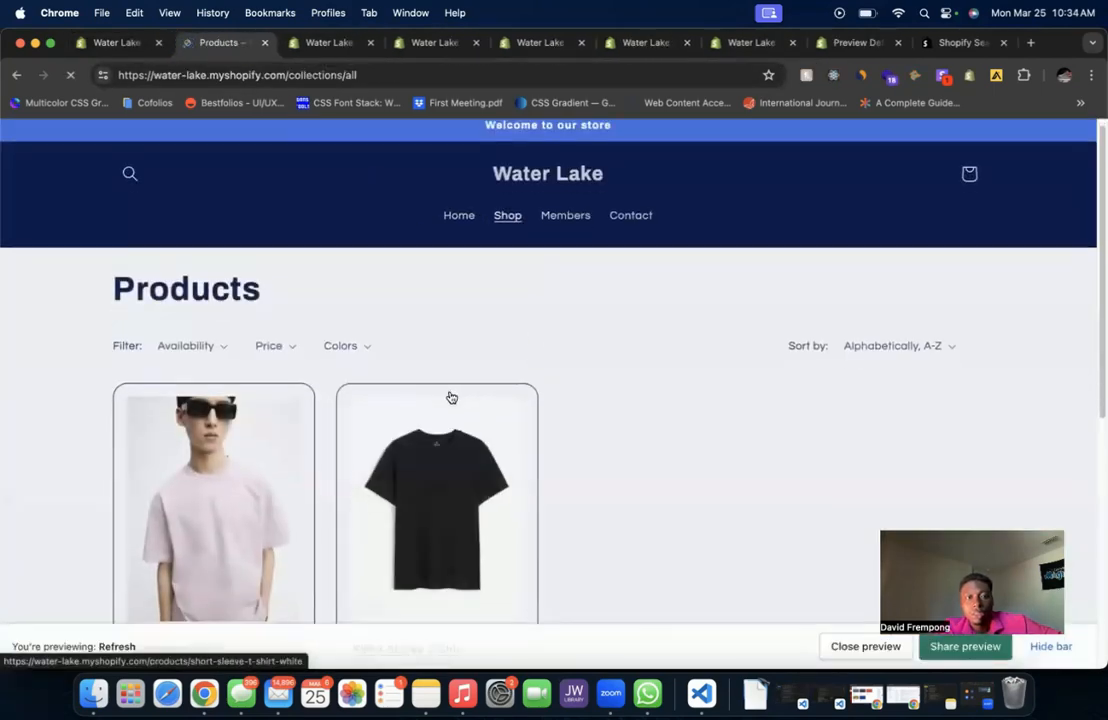
scroll(364, 343, "down", 1)
left_click(364, 341)
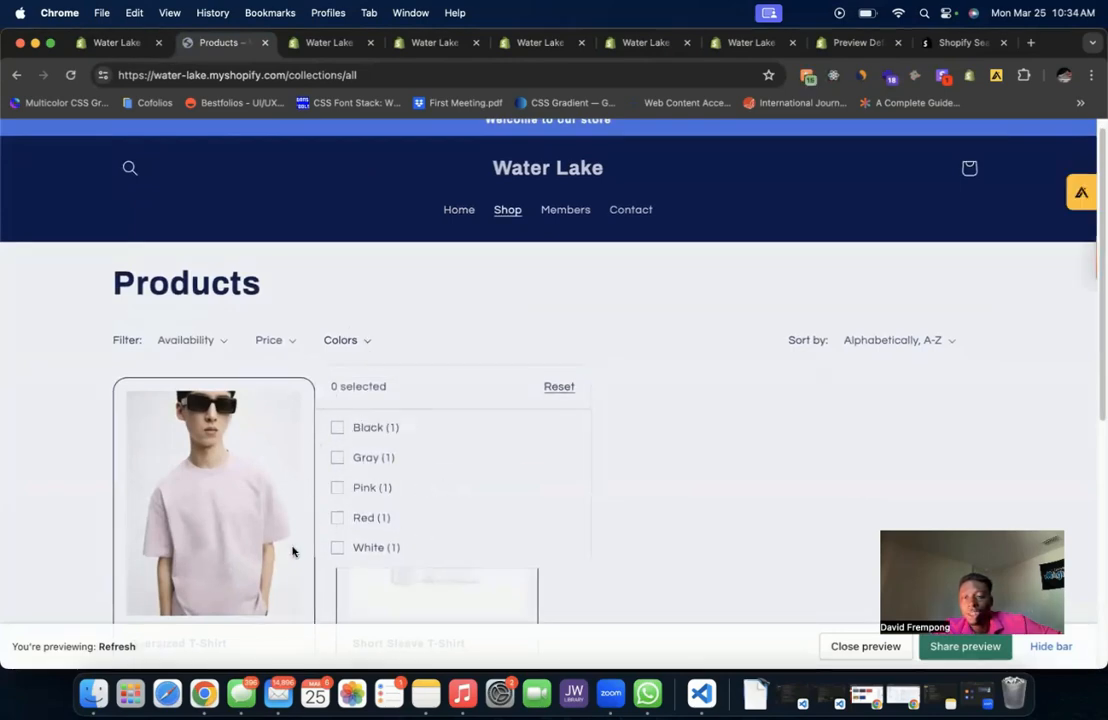
left_click(494, 322)
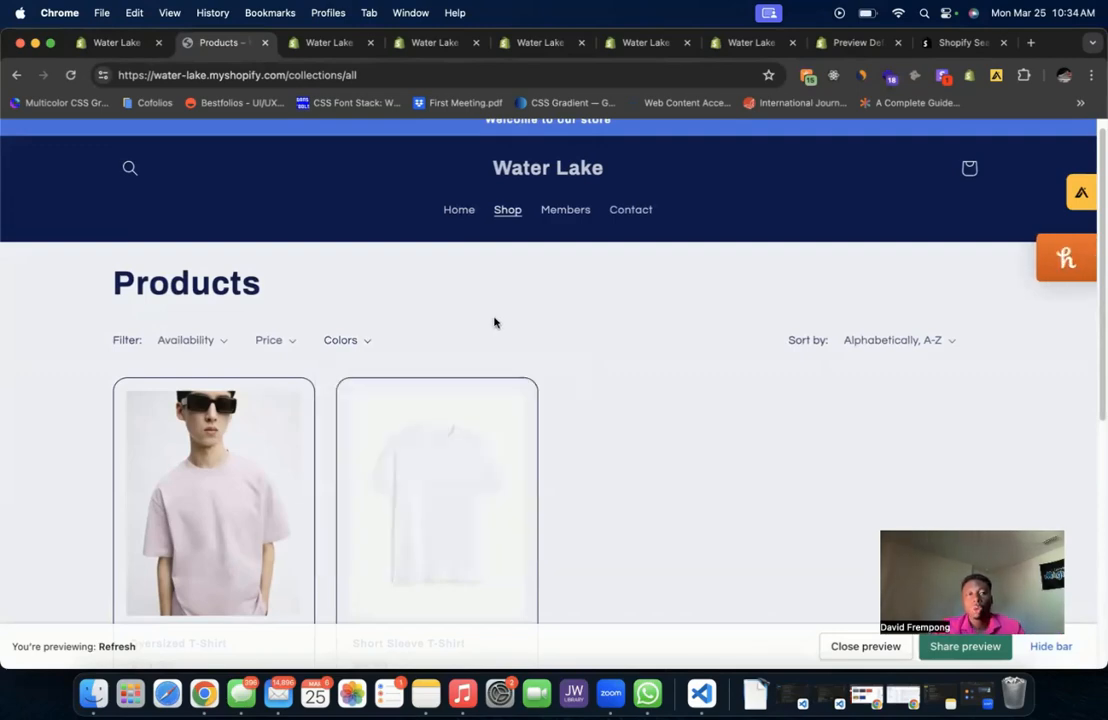
- Replace all the code in the Refresh theme's facets.liquid with the copied Dawn code and save the file
left_click(424, 44)
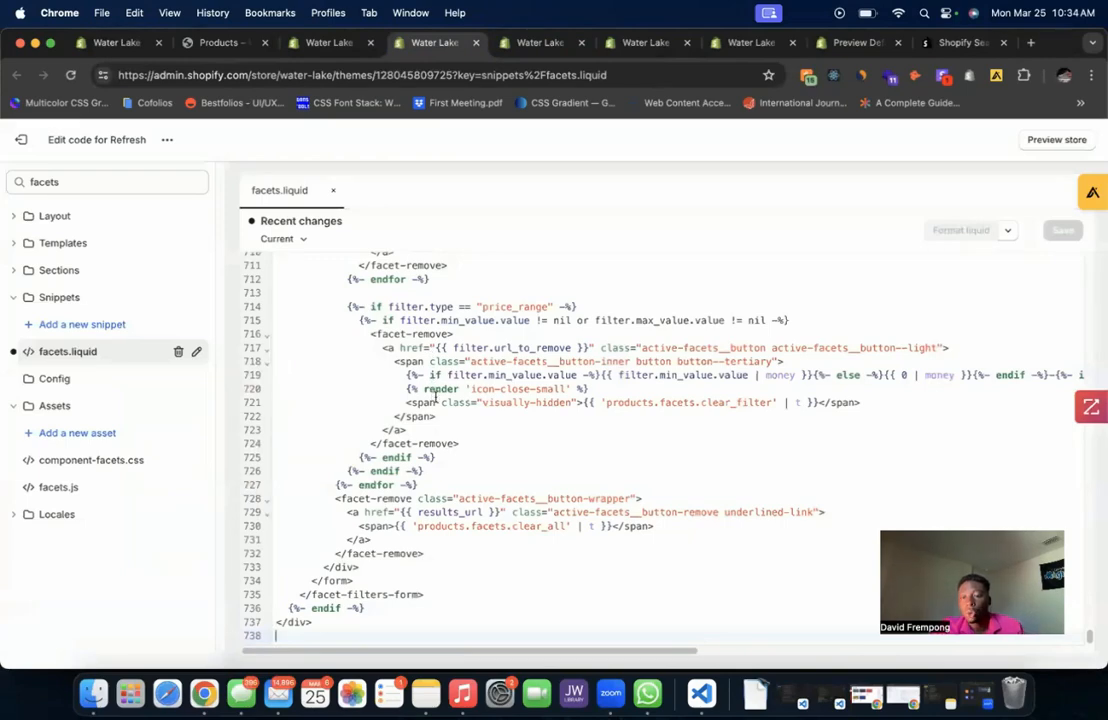
scroll(366, 470, "down", 1)
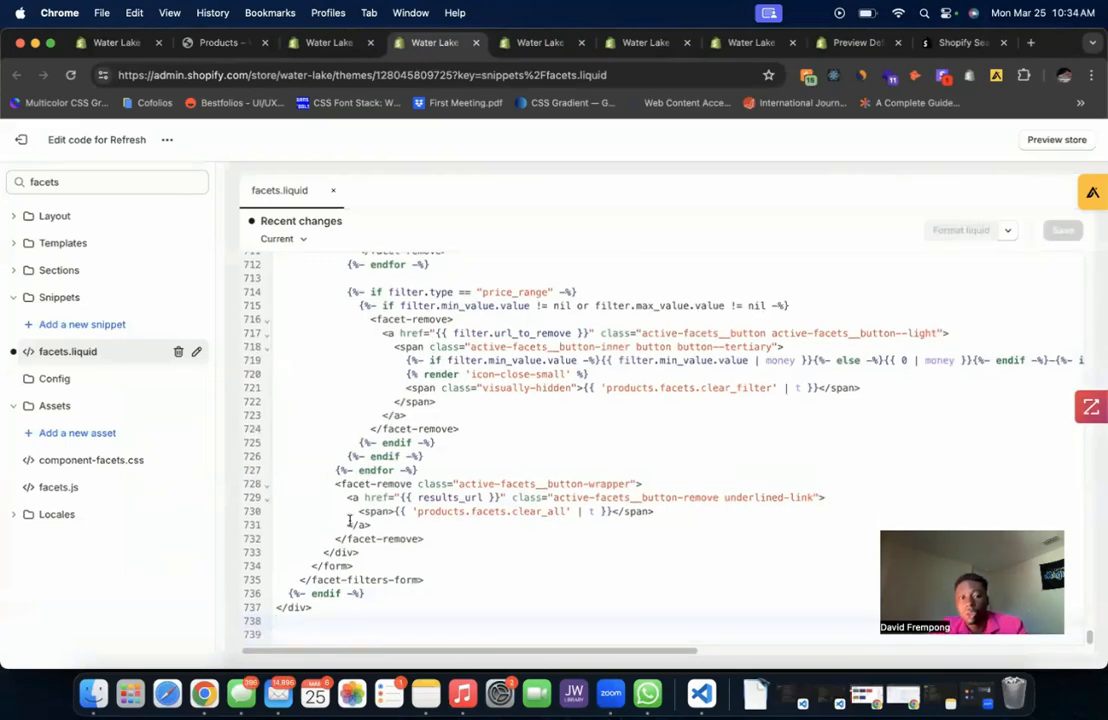
left_click_drag(341, 638, 238, 157)
left_click_drag(238, 157, 238, 157)
key("BackSpace")
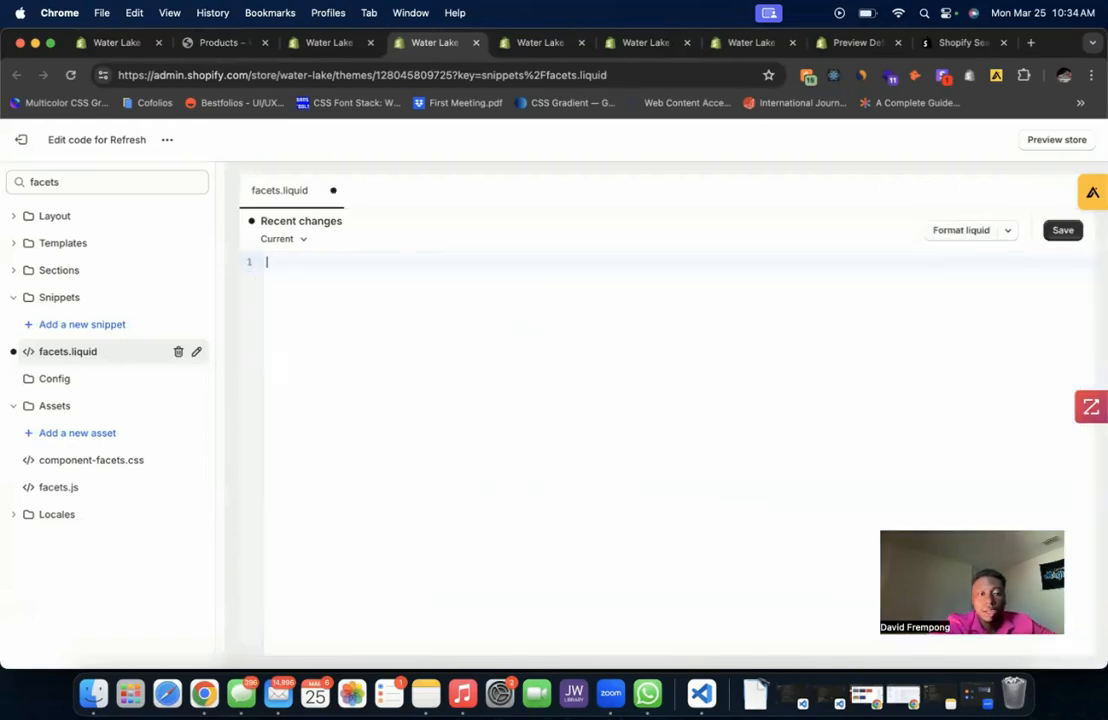
key("super+v")
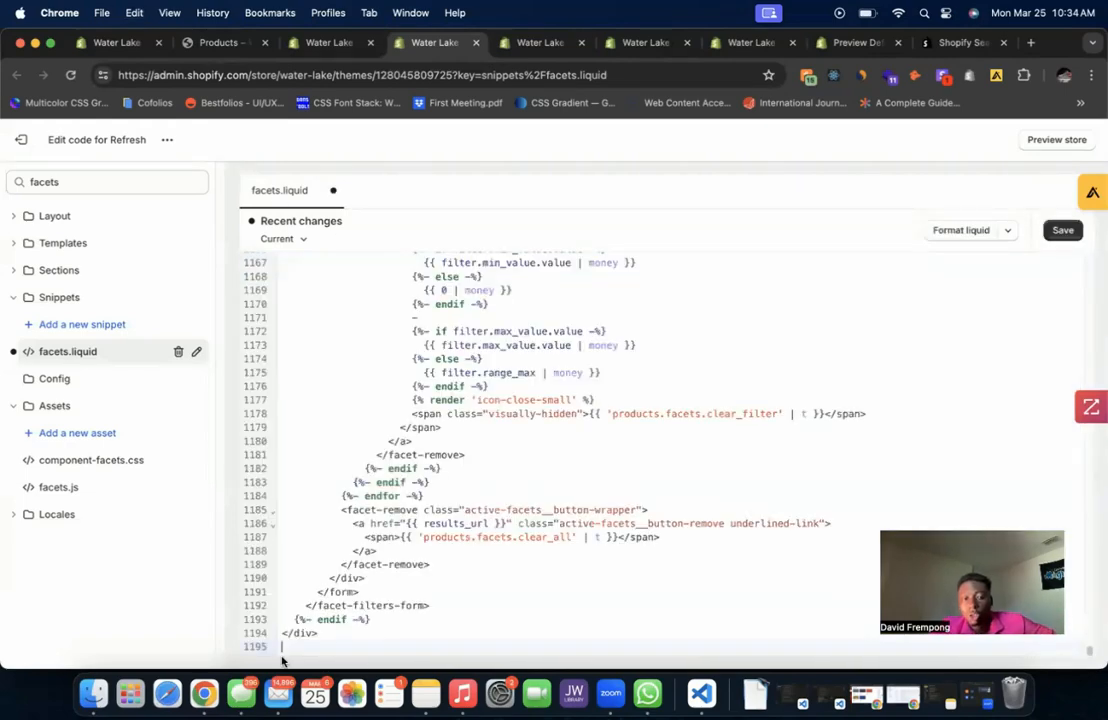
left_click(1062, 230)
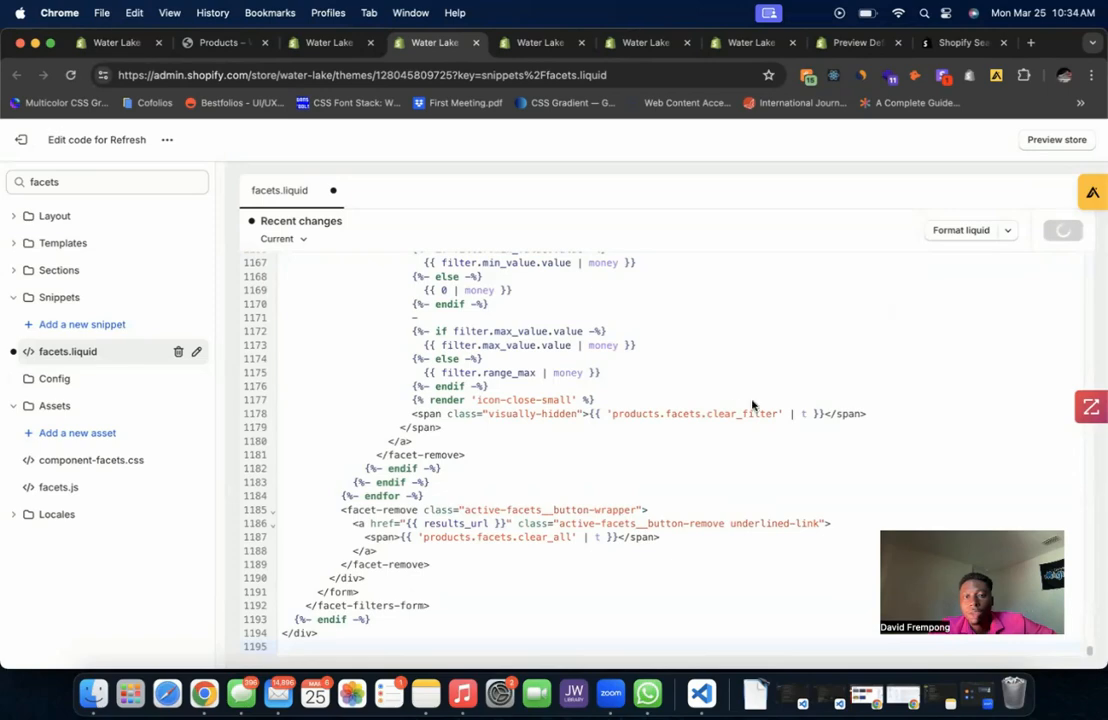
- Reload the Refresh preview's Products page and check how its Colors filter displays the color options
left_click(226, 50)
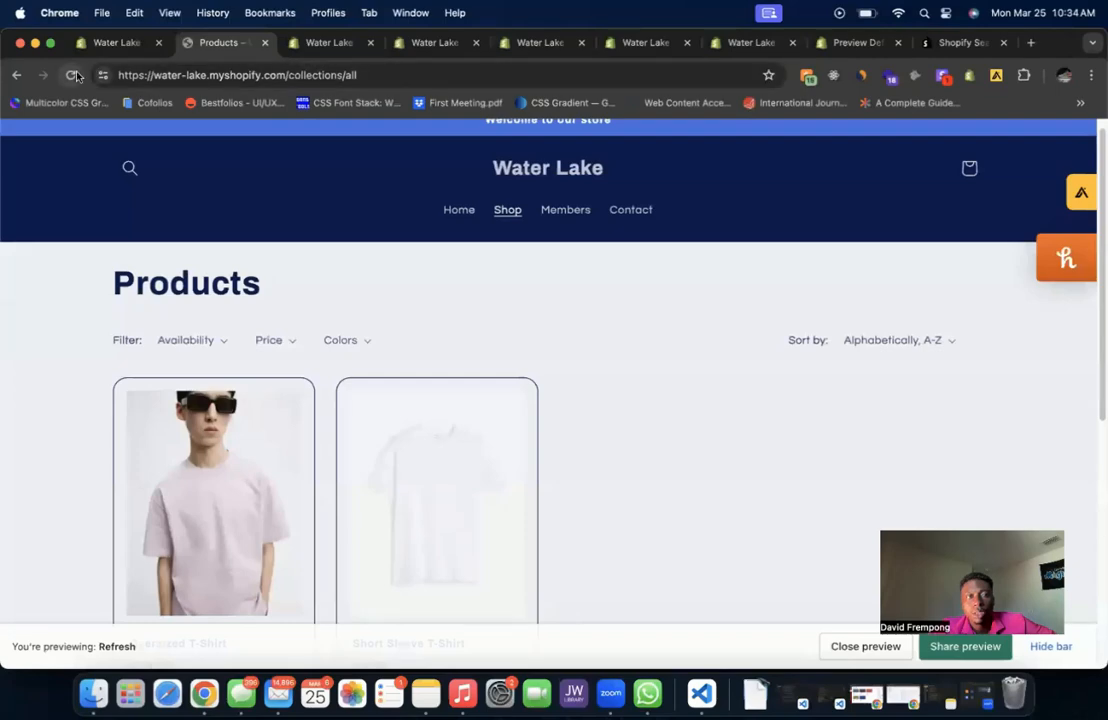
left_click(75, 77)
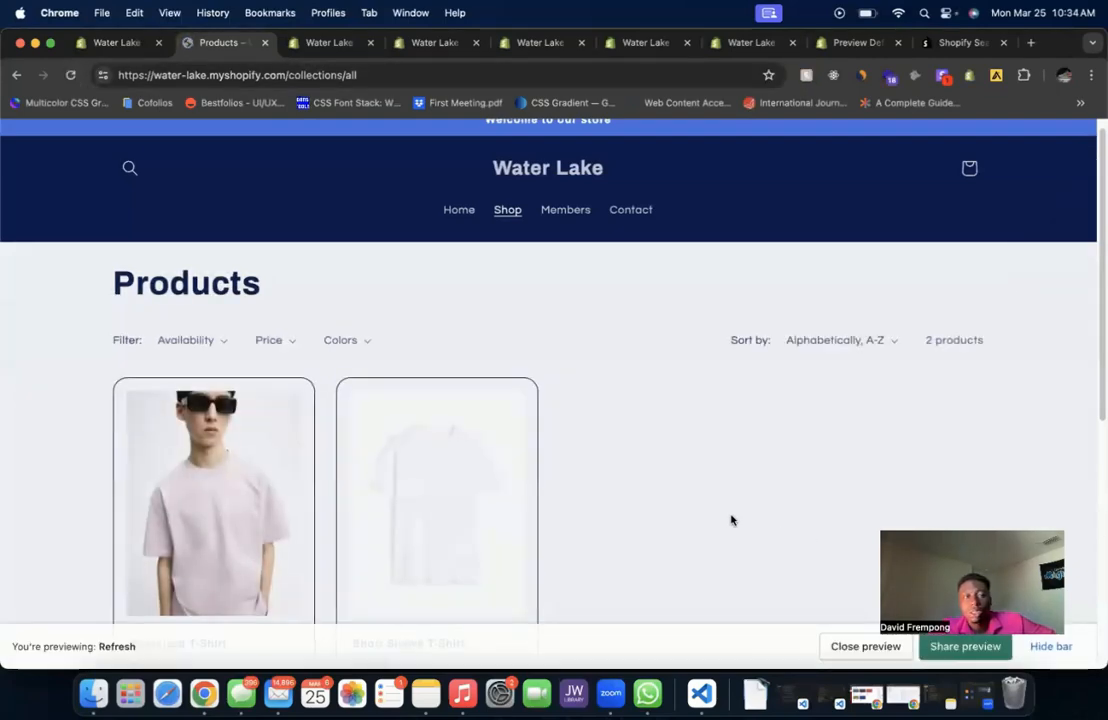
left_click(369, 343)
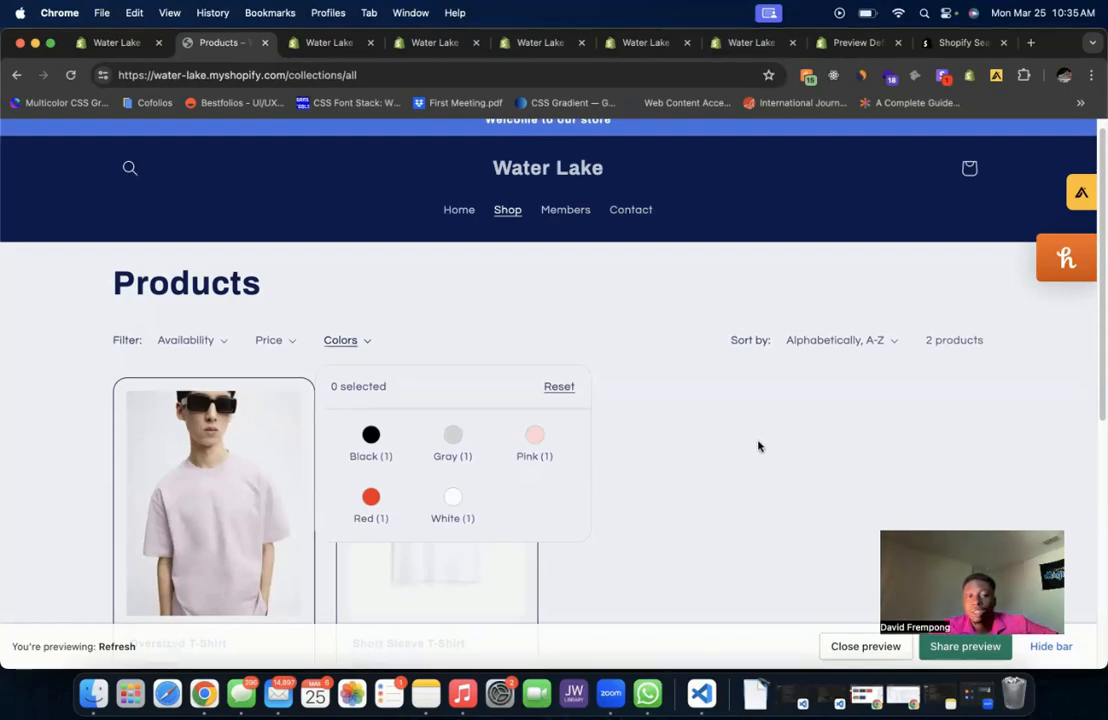
left_click(785, 443)
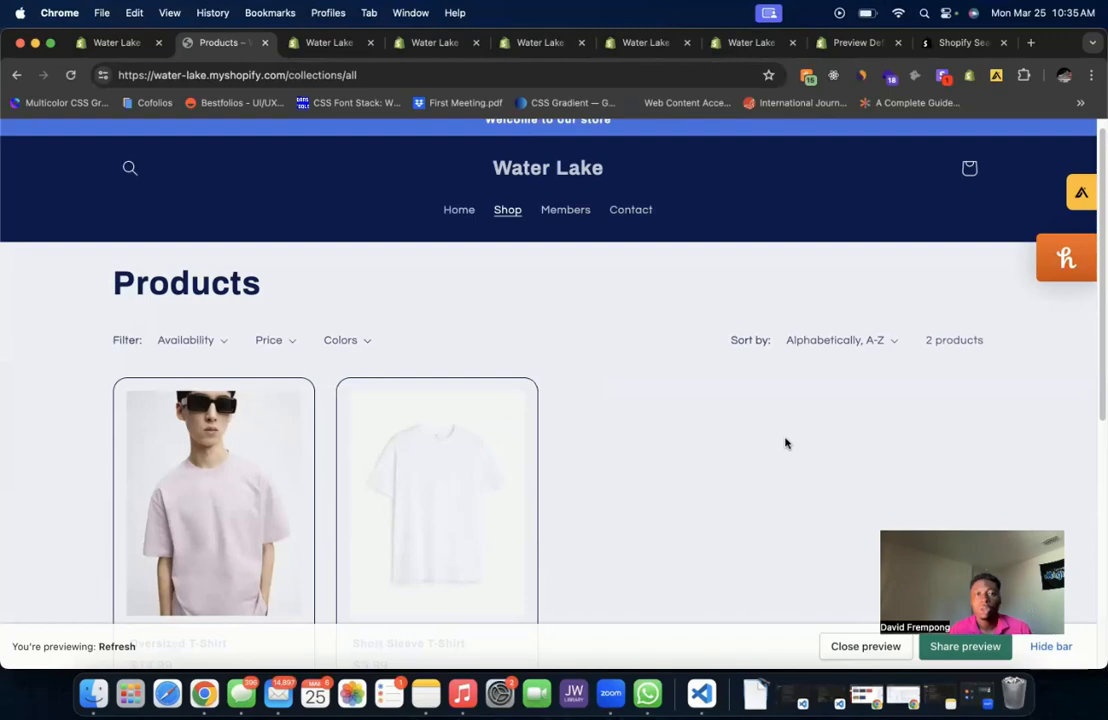
- Open the Zqdo shop on Etsy in a new browser tab and look over its featured items and categories
left_click(1031, 44)
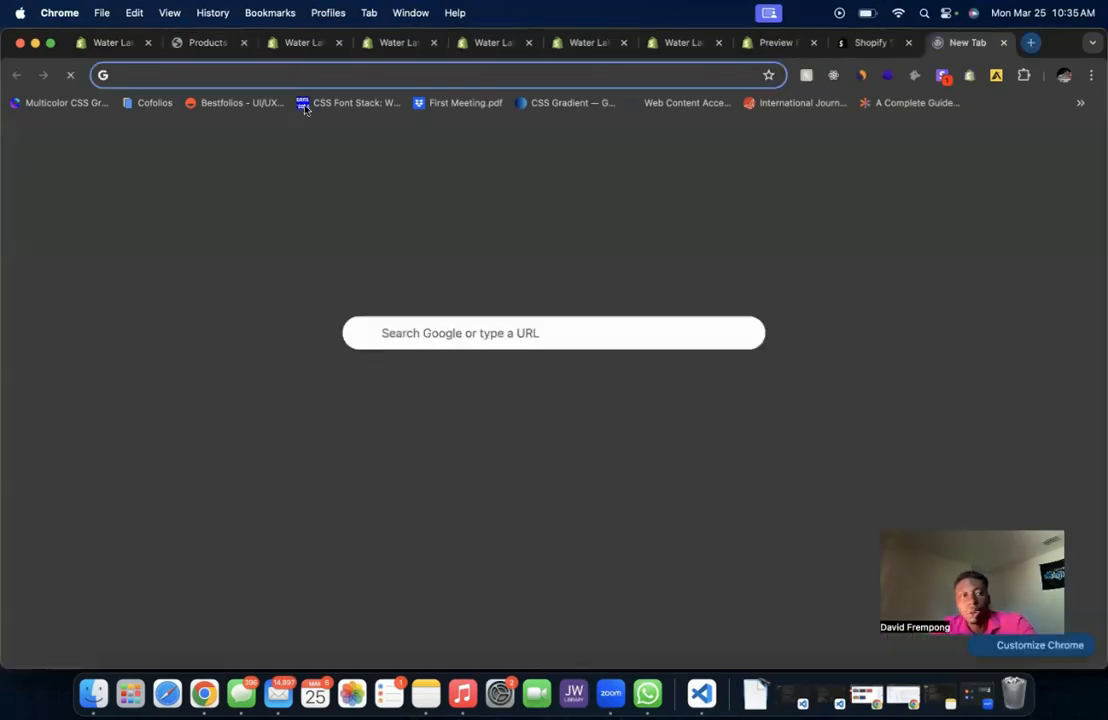
type("et")
key("Return")
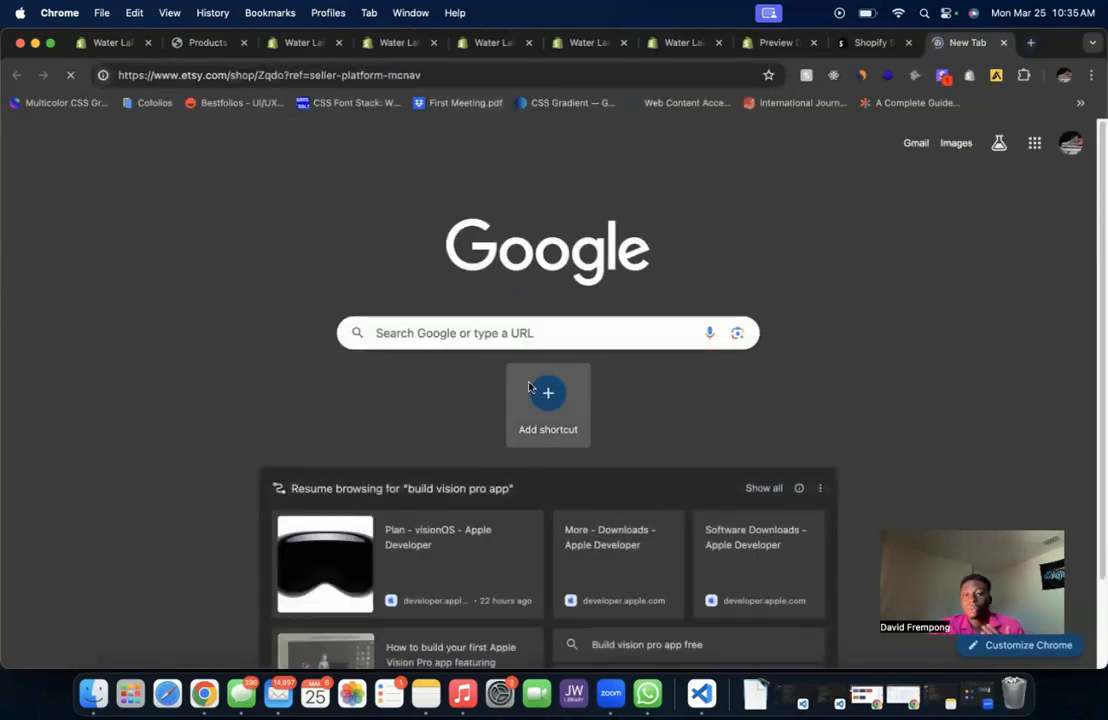
scroll(527, 387, "down", 10)
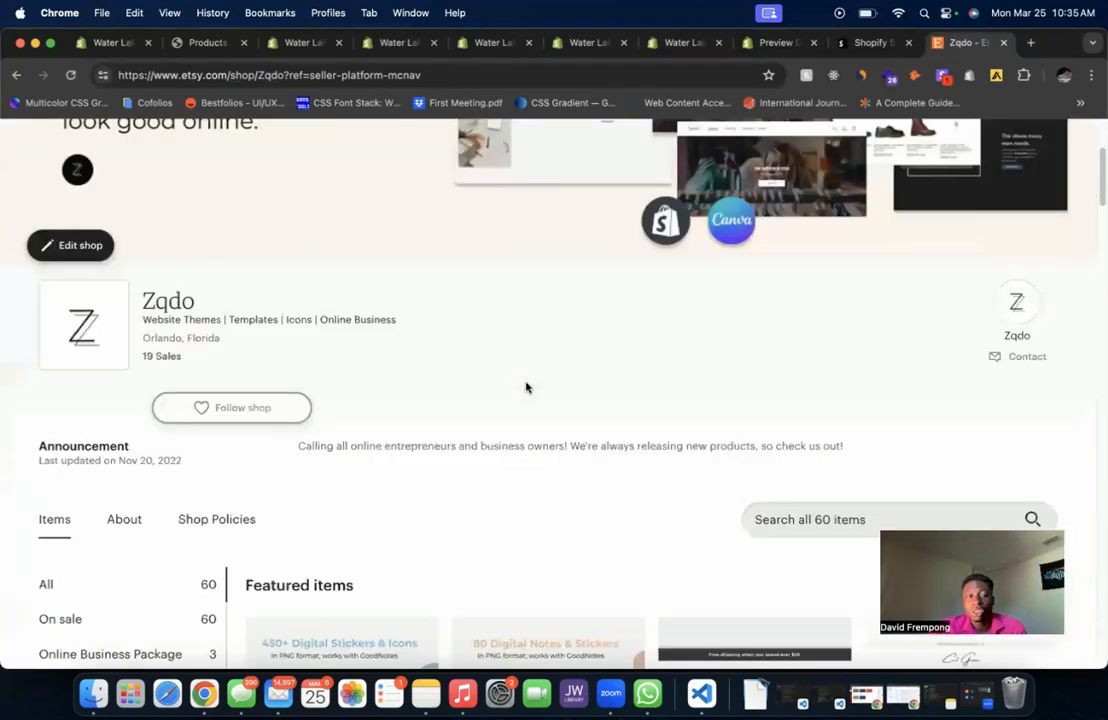
scroll(540, 335, "down", 2)
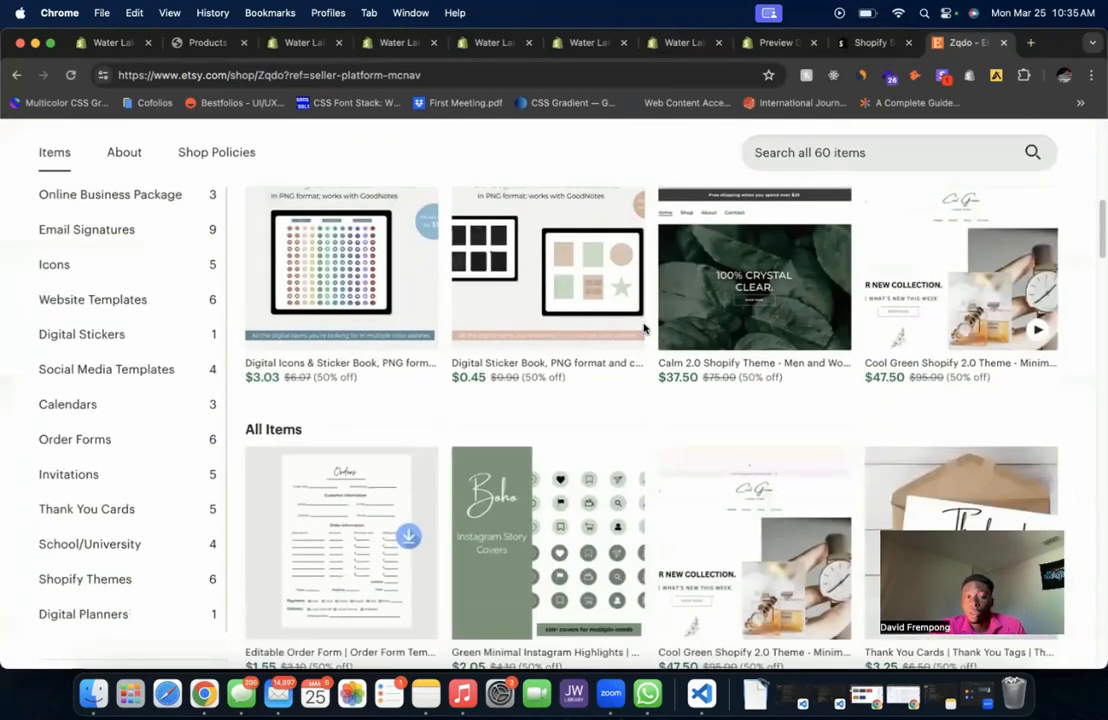
scroll(420, 338, "down", 2)
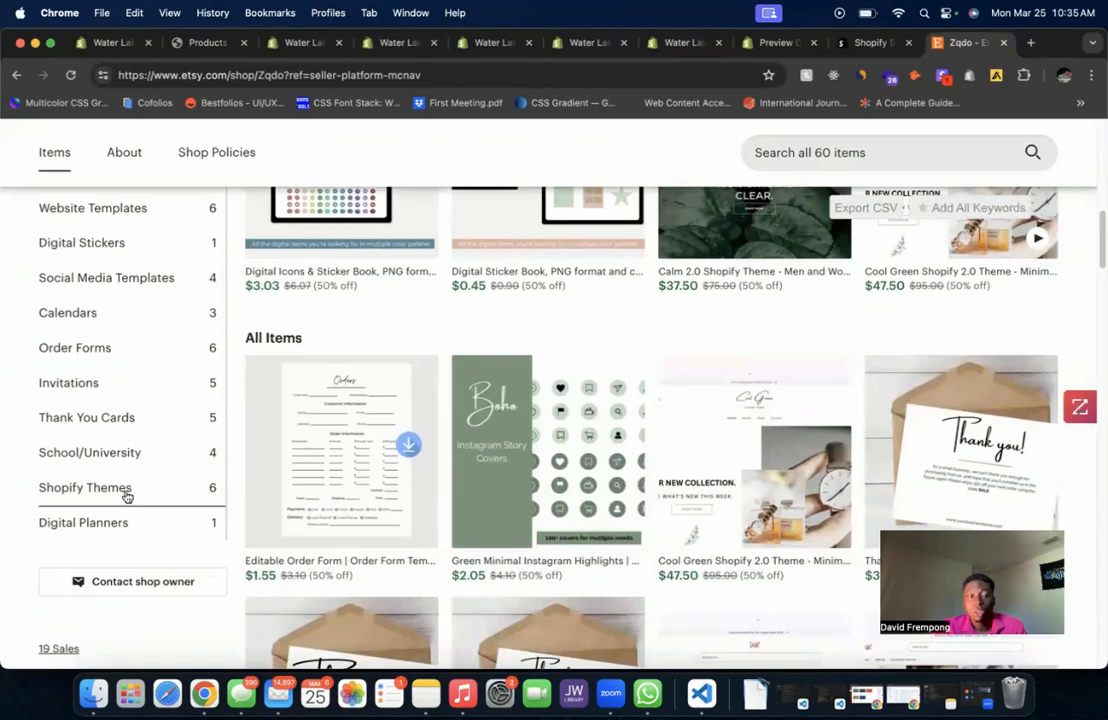
scroll(462, 449, "up", 2)
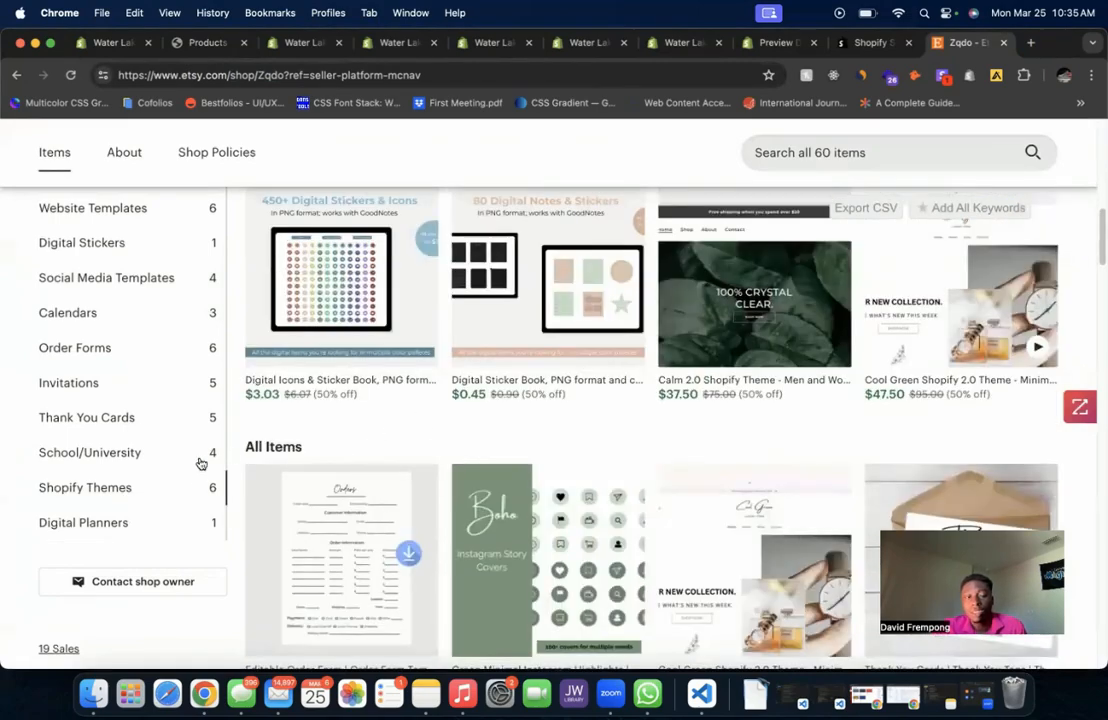
- Show only the items in the Etsy shop's Shopify Themes section
left_click(136, 488)
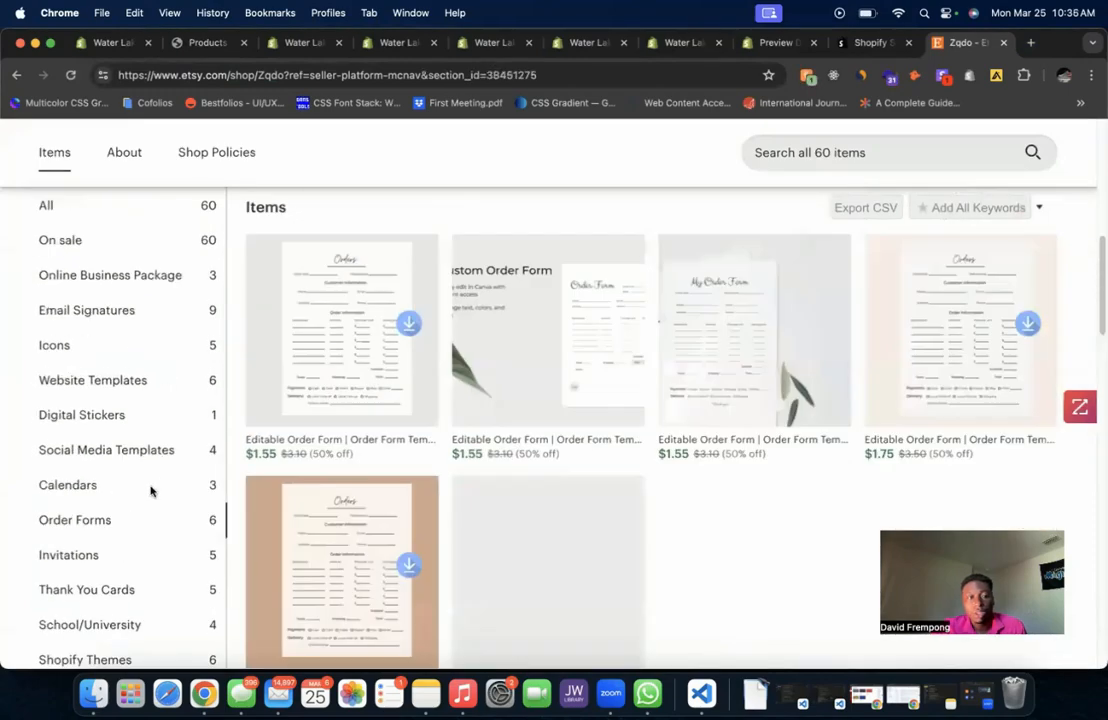
scroll(131, 522, "down", 3)
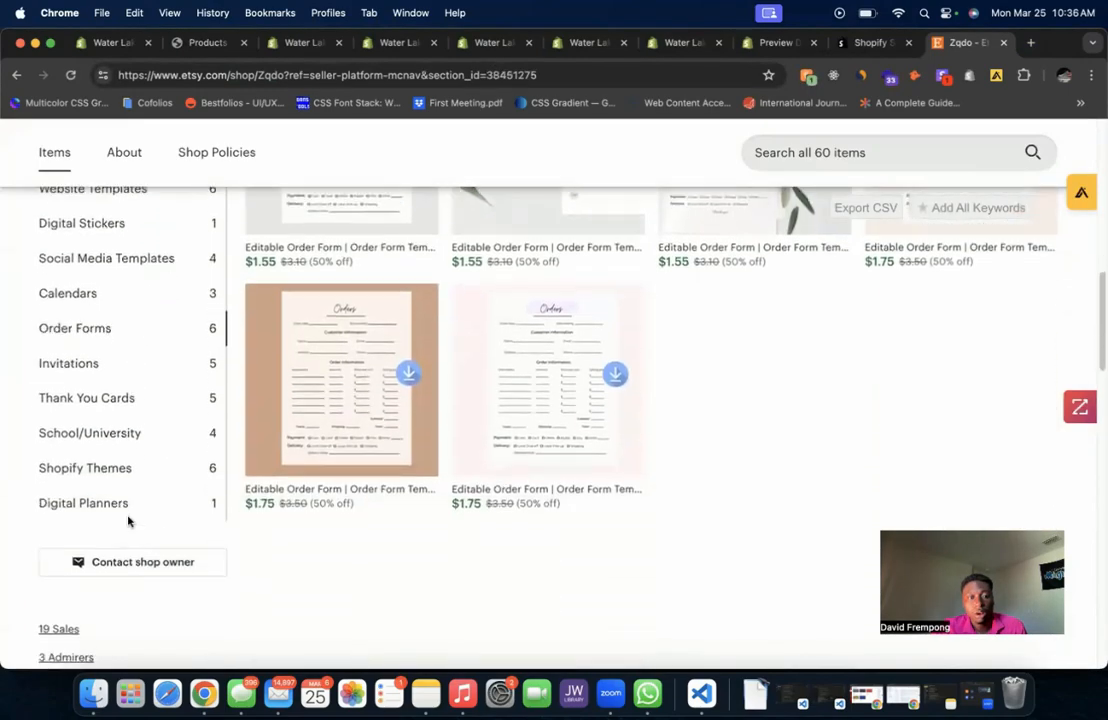
left_click(120, 476)
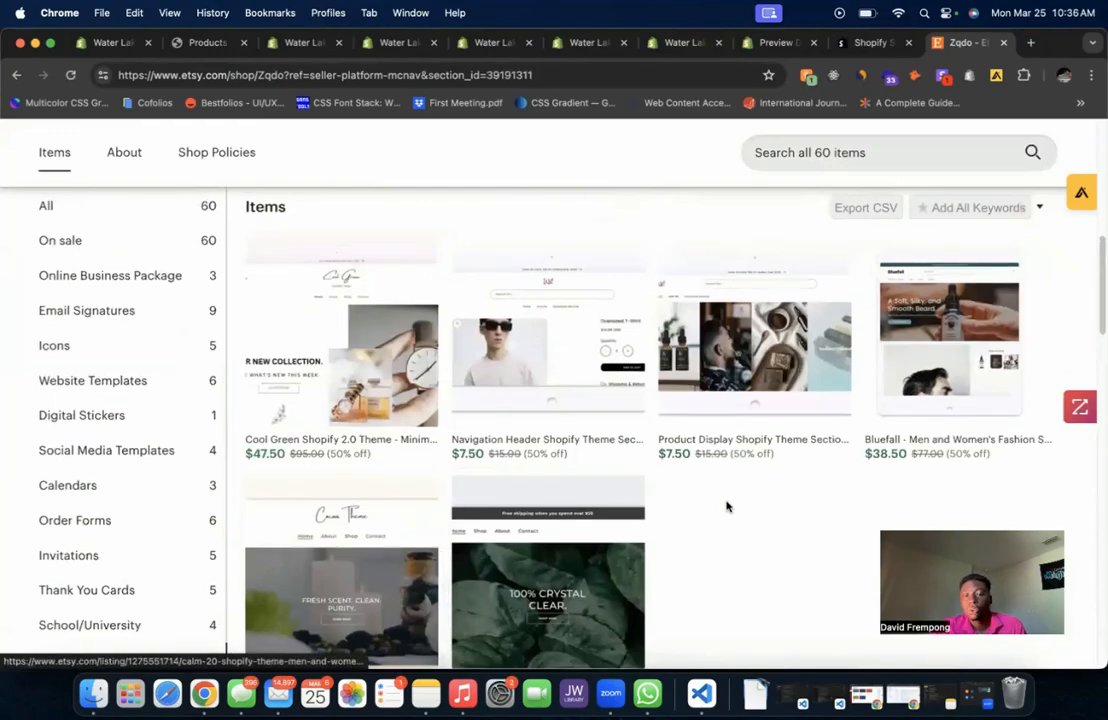
- Examine the Shopify theme and theme section listings along with their prices
scroll(740, 512, "down", 1)
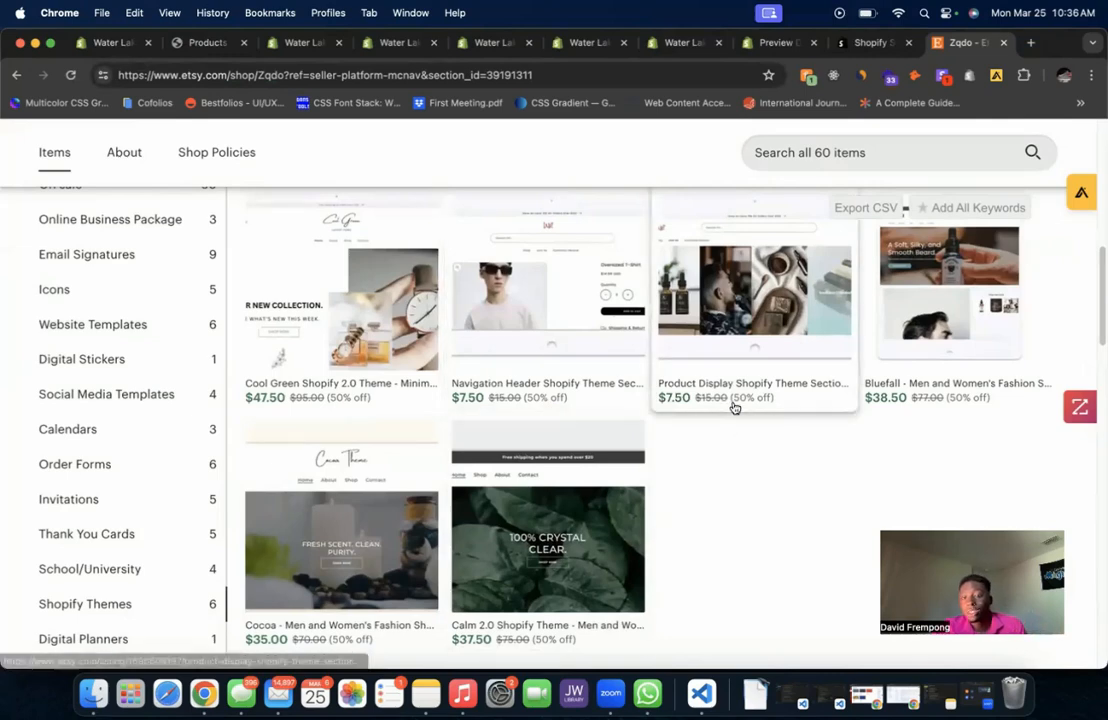
scroll(745, 437, "up", 1)
scroll(743, 437, "up", 3)
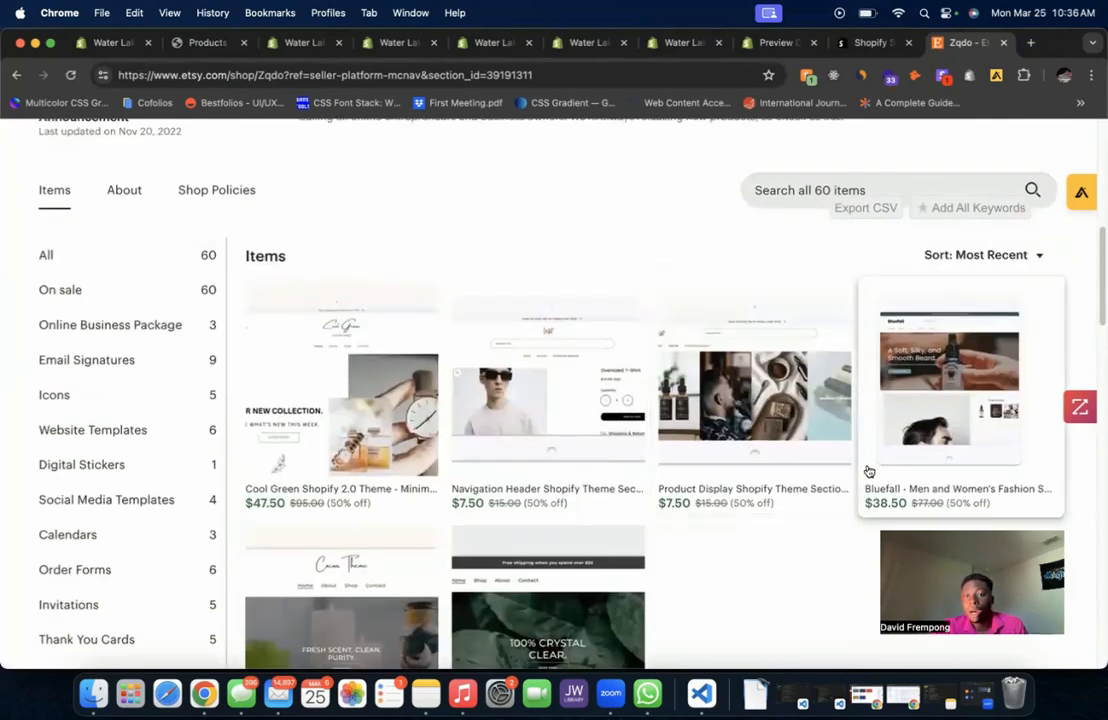
scroll(825, 518, "down", 3)
scroll(825, 518, "down", 1)
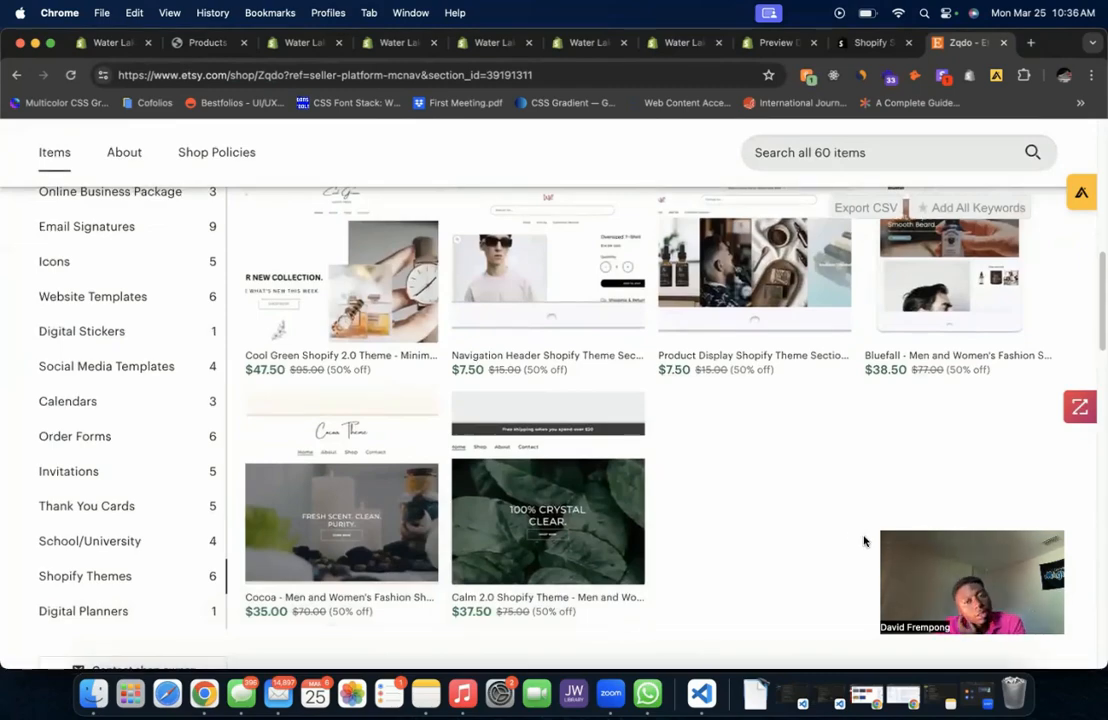
scroll(863, 539, "up", 3)
scroll(863, 539, "down", 2)
scroll(872, 604, "down", 2)
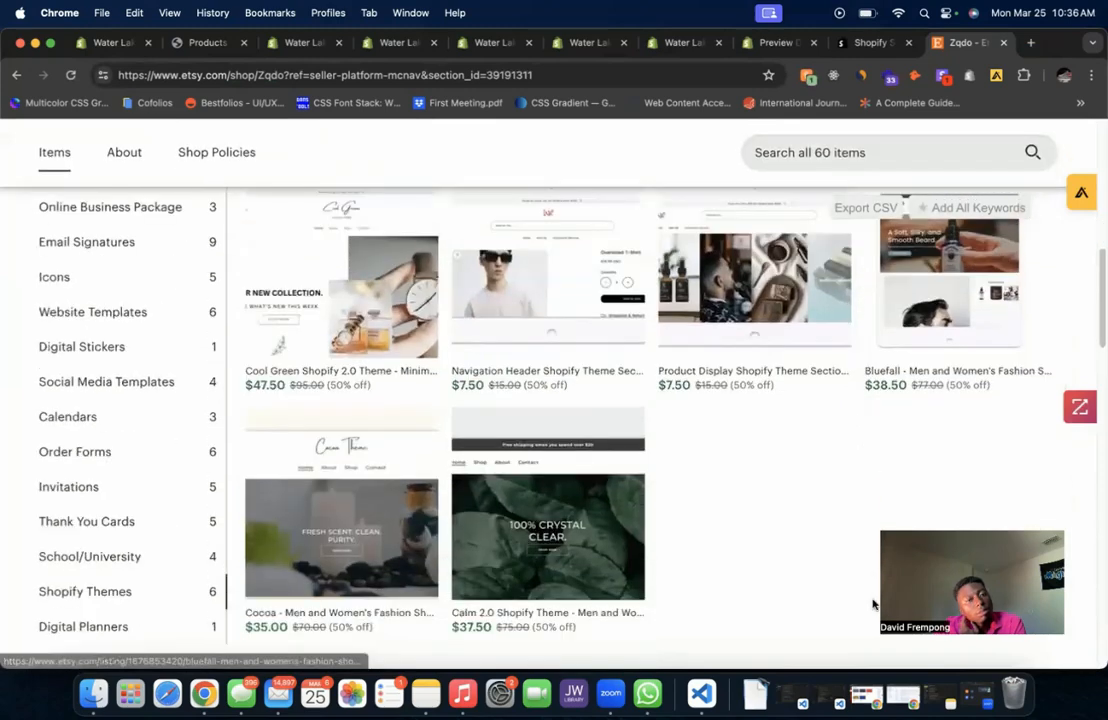
scroll(872, 604, "down", 1)
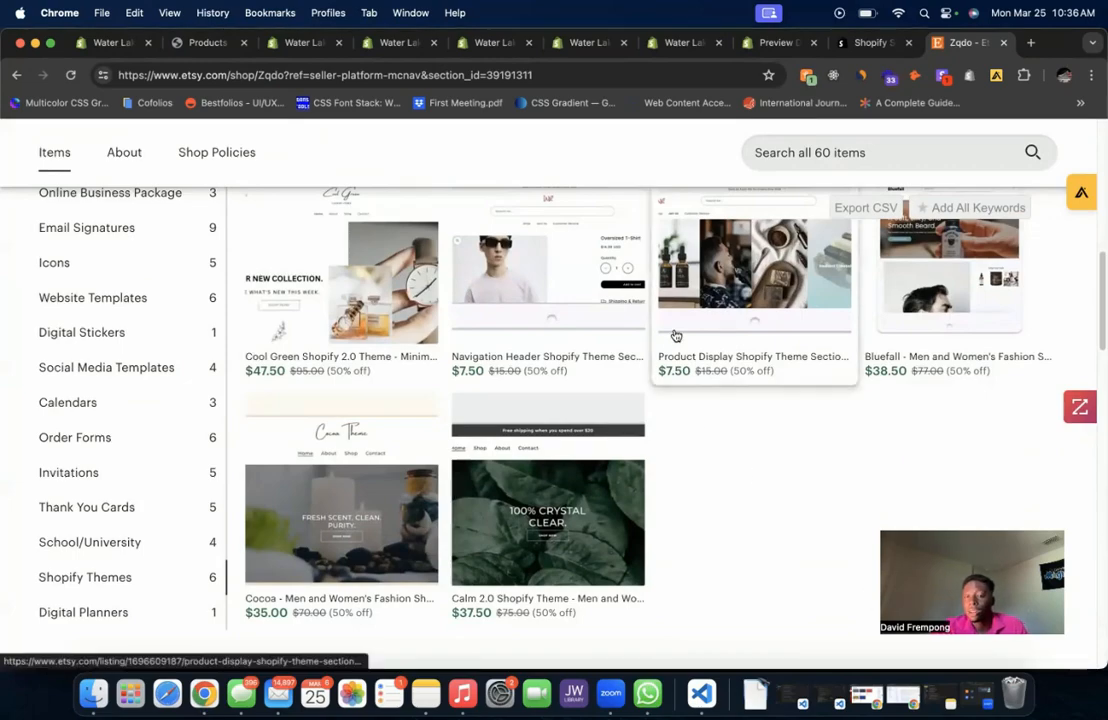
scroll(705, 448, "up", 1)
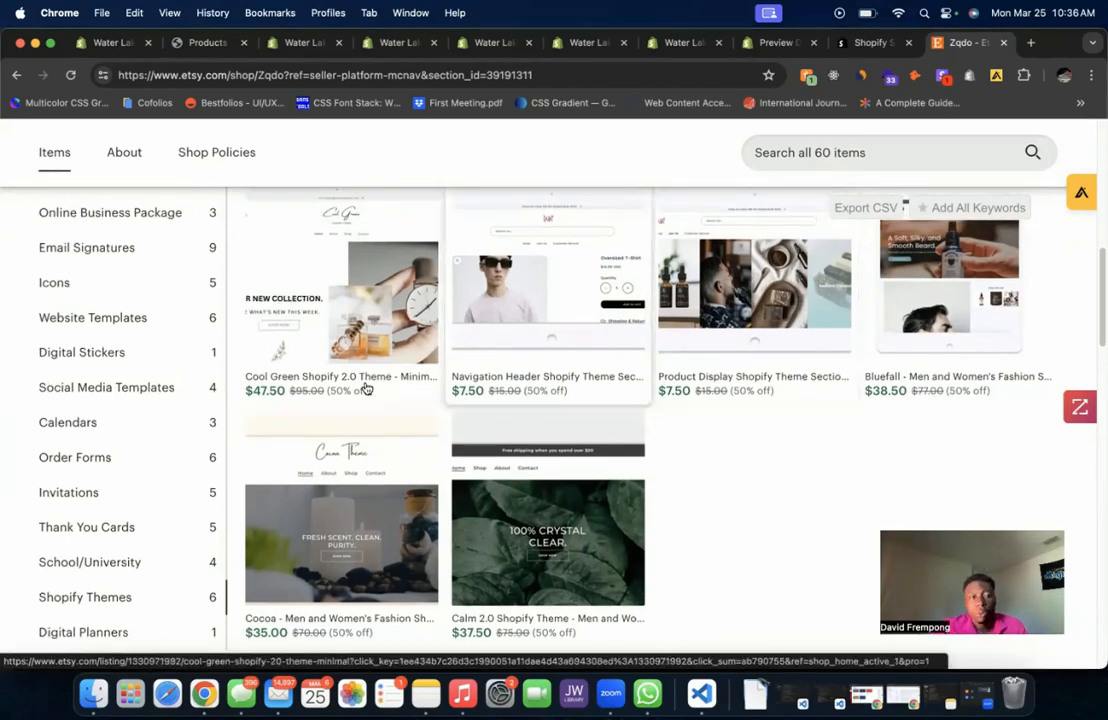
scroll(185, 388, "up", 3)
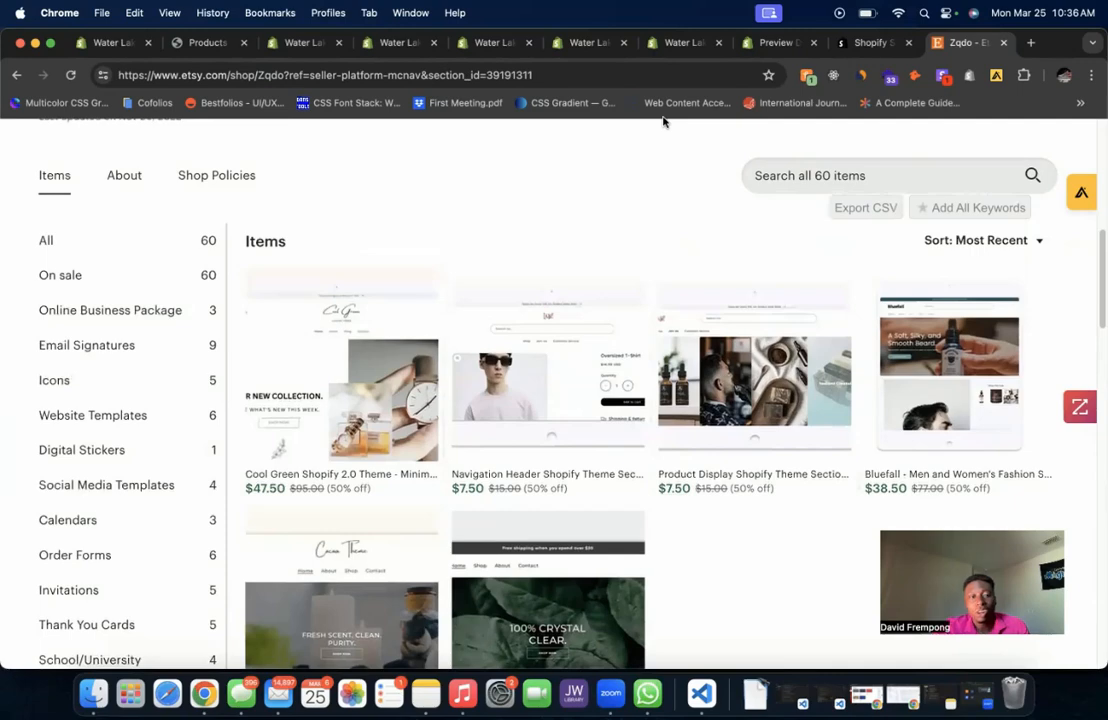
- Show the items in the Etsy shop's Order Forms section
scroll(45, 520, "down", 1)
left_click(106, 522)
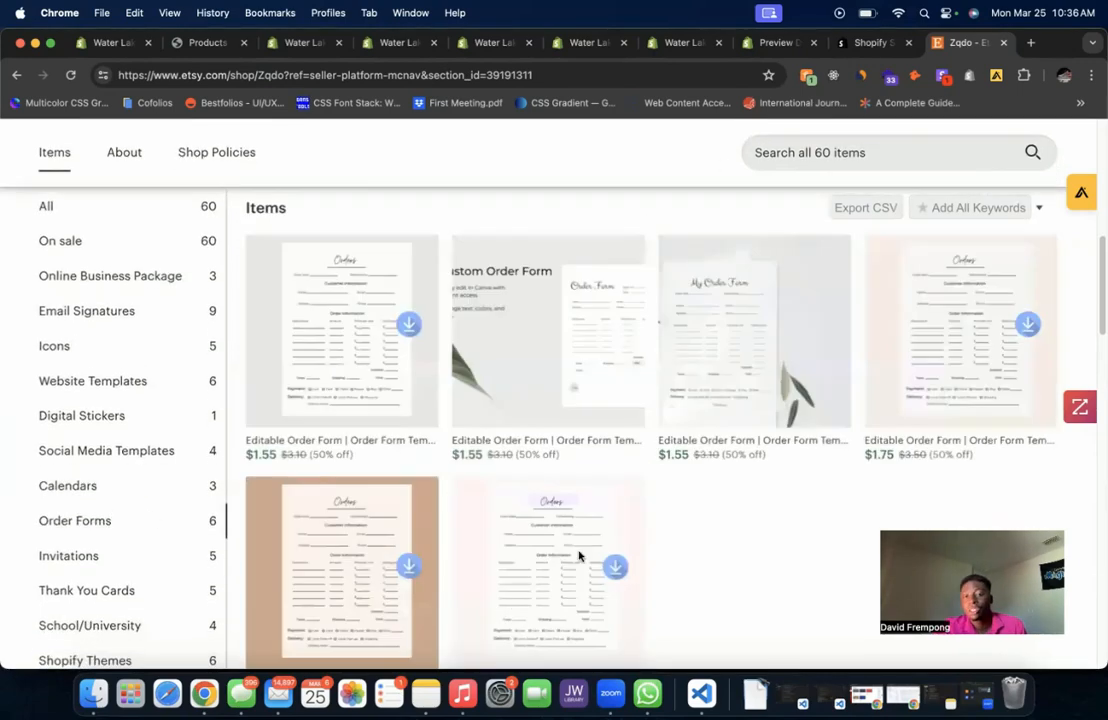